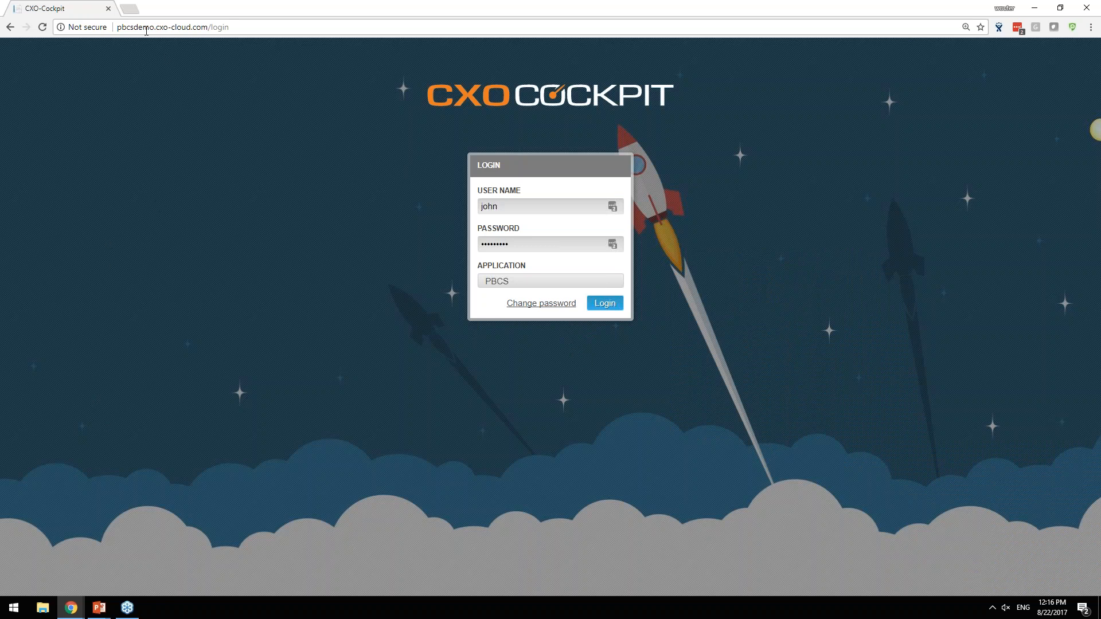
# Log in to the PBCS application with the prefilled credentials and show its home page in full screen.
pyautogui.moveTo(156, 27); pyautogui.dragTo(210, 29)
pyautogui.click(155, 27)
pyautogui.doubleClick(156, 27)
pyautogui.click(621, 302)
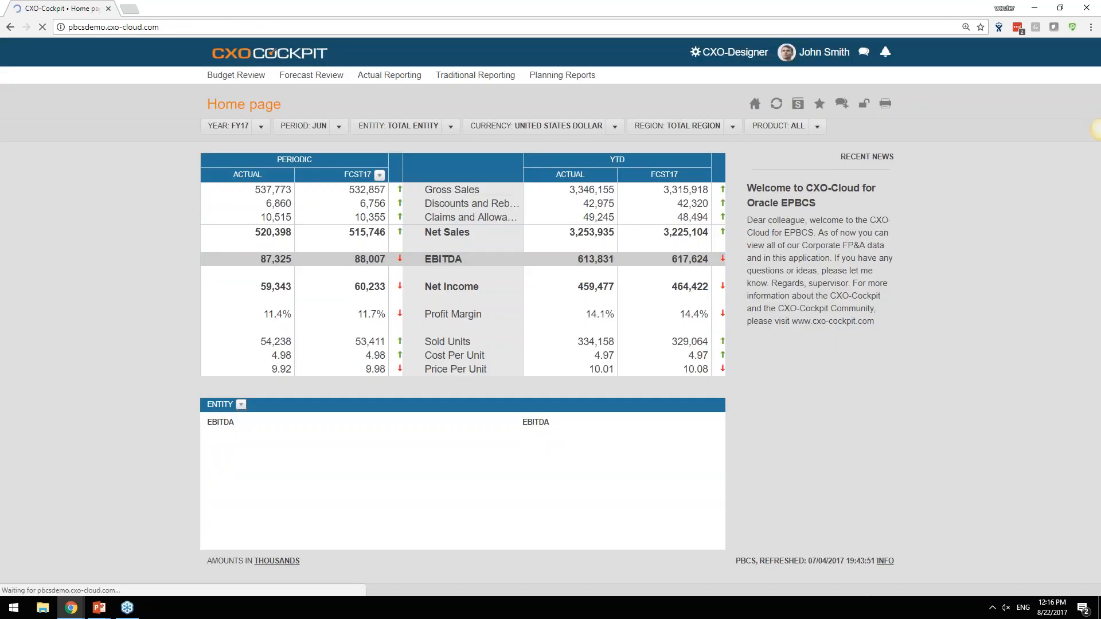
pyautogui.press('F11')
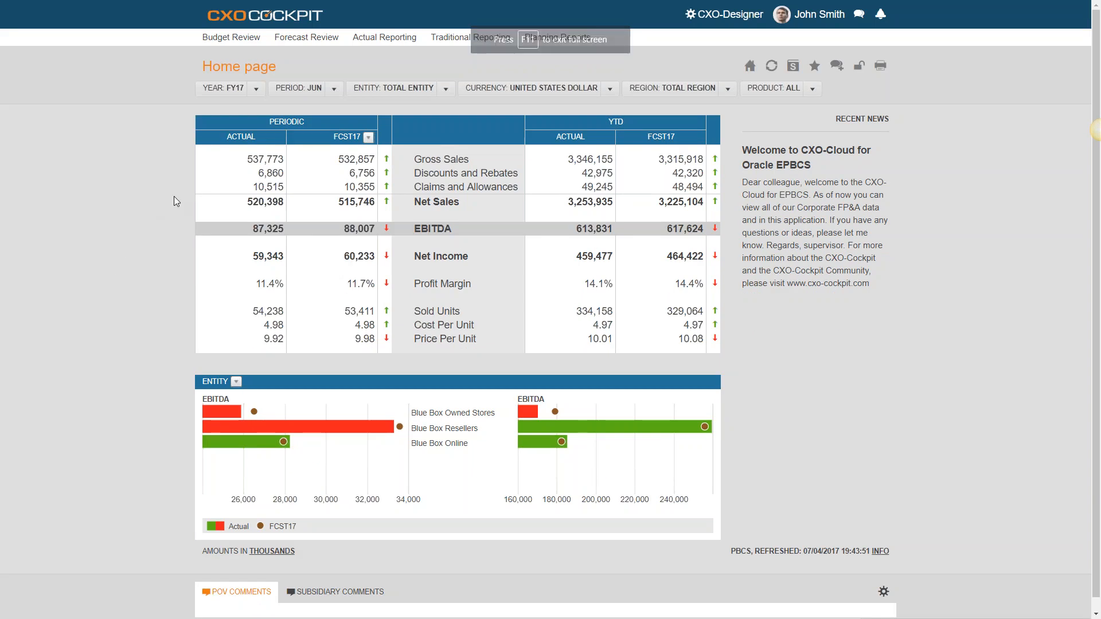
# View the home page's entity chart for Gross Sales, Discounts and Rebates, and EBITDA in turn.
pyautogui.moveTo(606, 175)
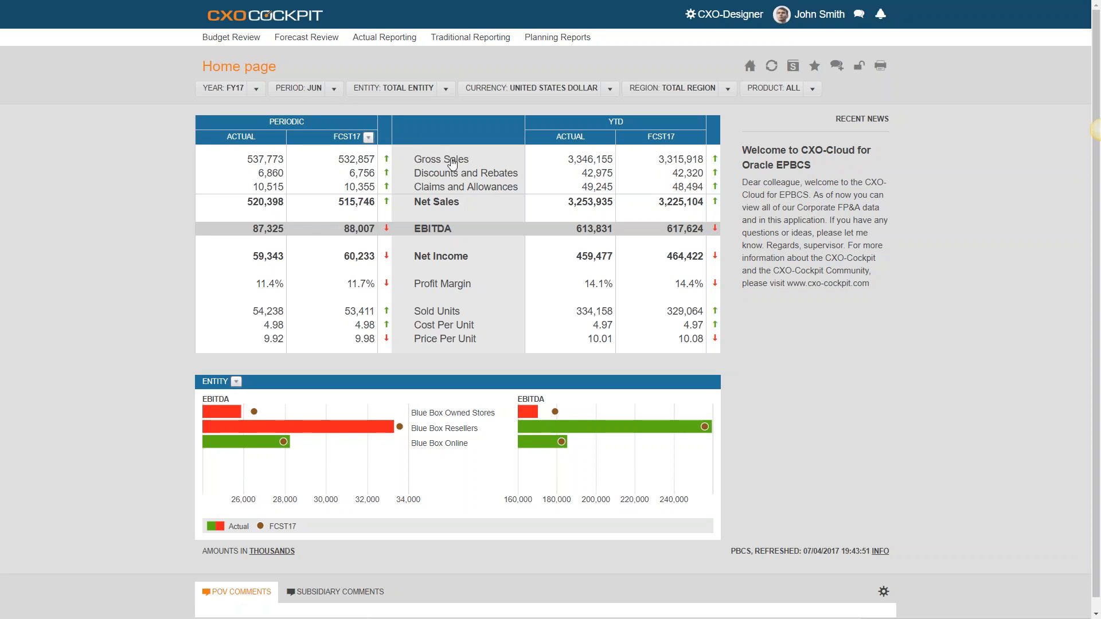
pyautogui.click(453, 163)
pyautogui.click(453, 175)
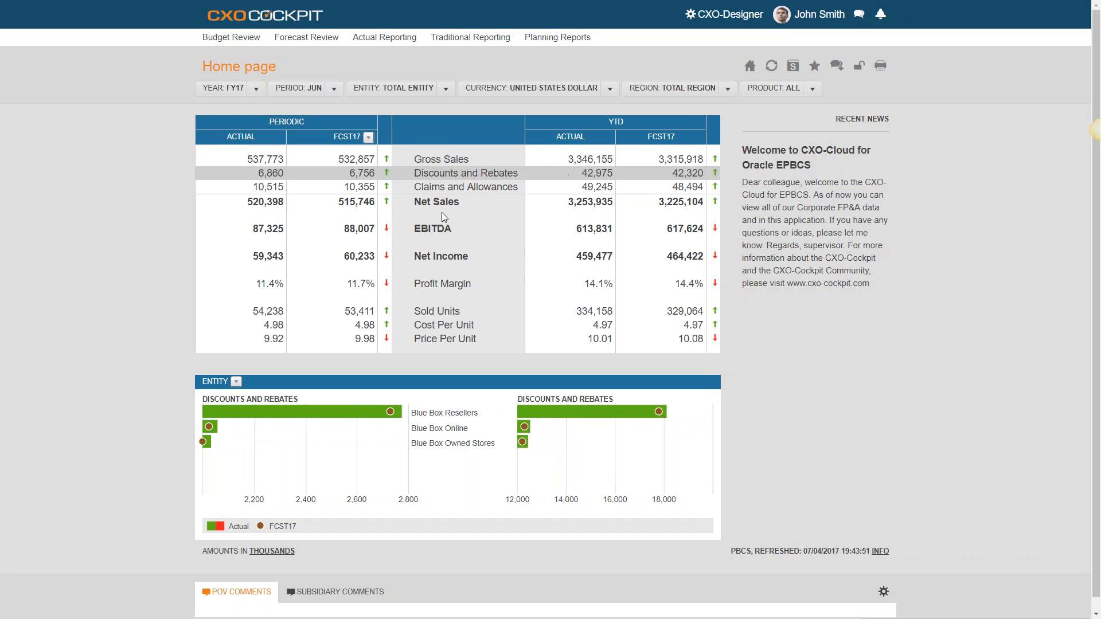
pyautogui.click(441, 229)
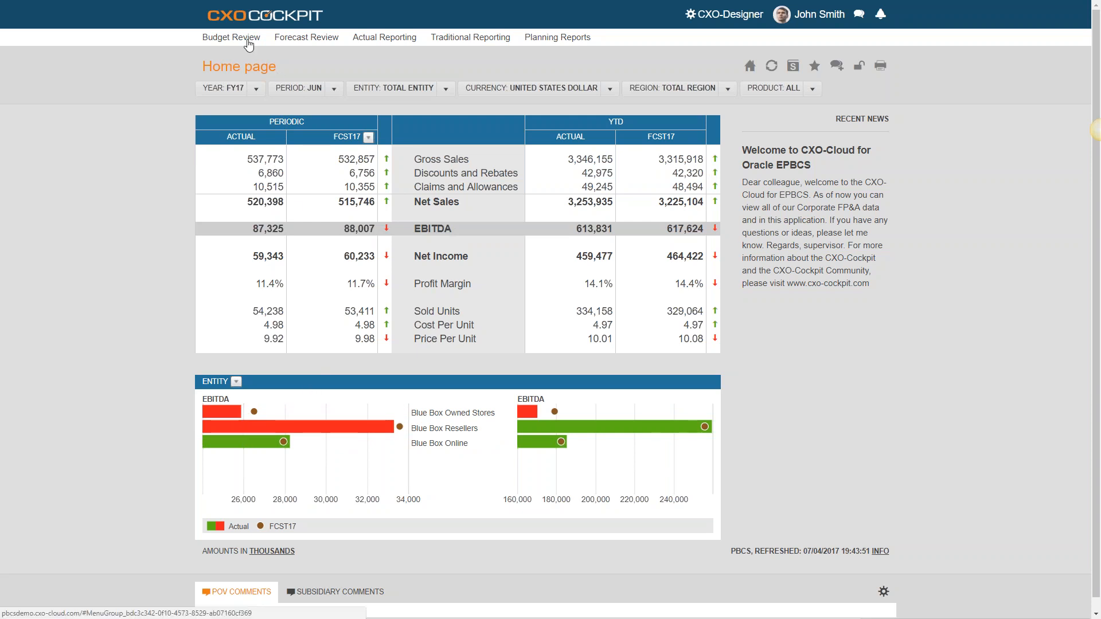
# Open the Traditional Planning Report from the Budget Review group and expand its Discounts and Rebates and Direct Cost rows.
pyautogui.click(248, 40)
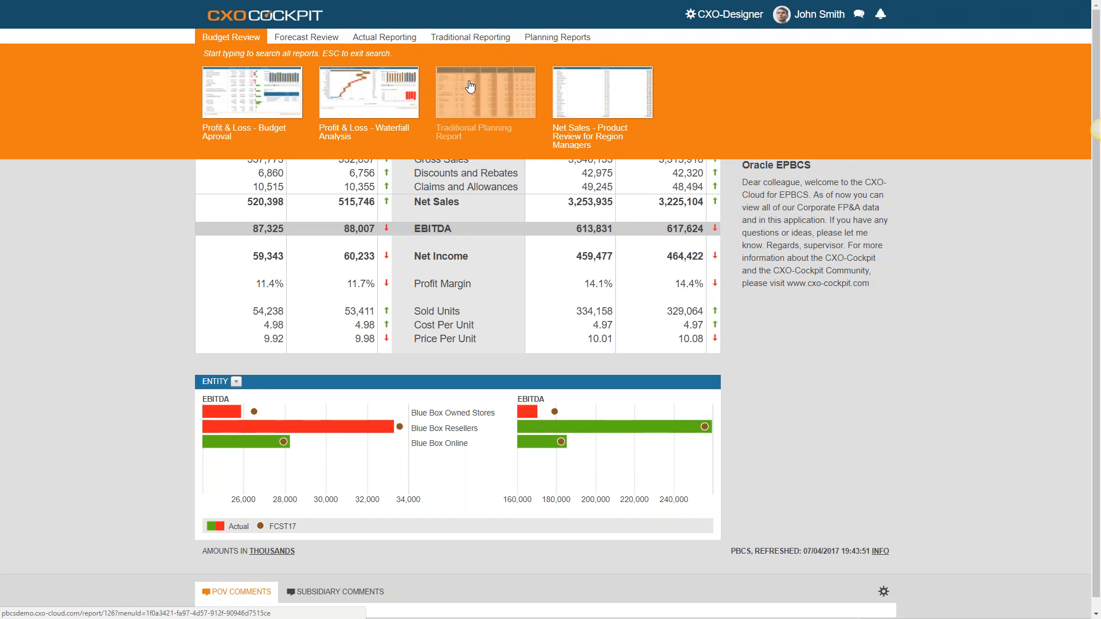
pyautogui.click(470, 86)
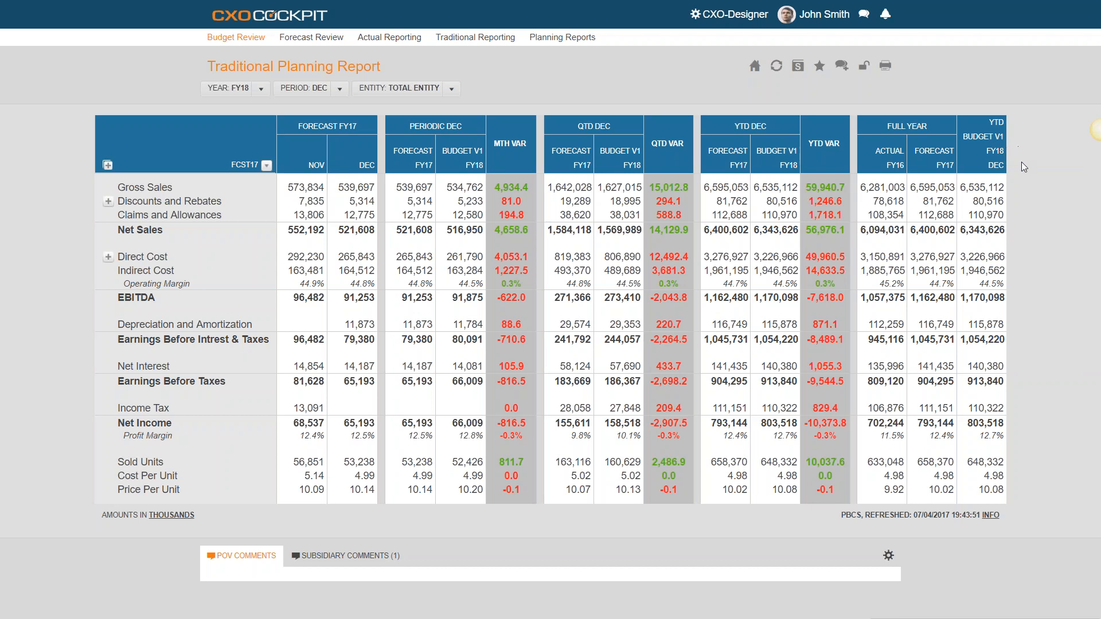
pyautogui.moveTo(926, 183)
pyautogui.moveTo(865, 186)
pyautogui.moveTo(780, 198)
pyautogui.moveTo(296, 189)
pyautogui.click(110, 204)
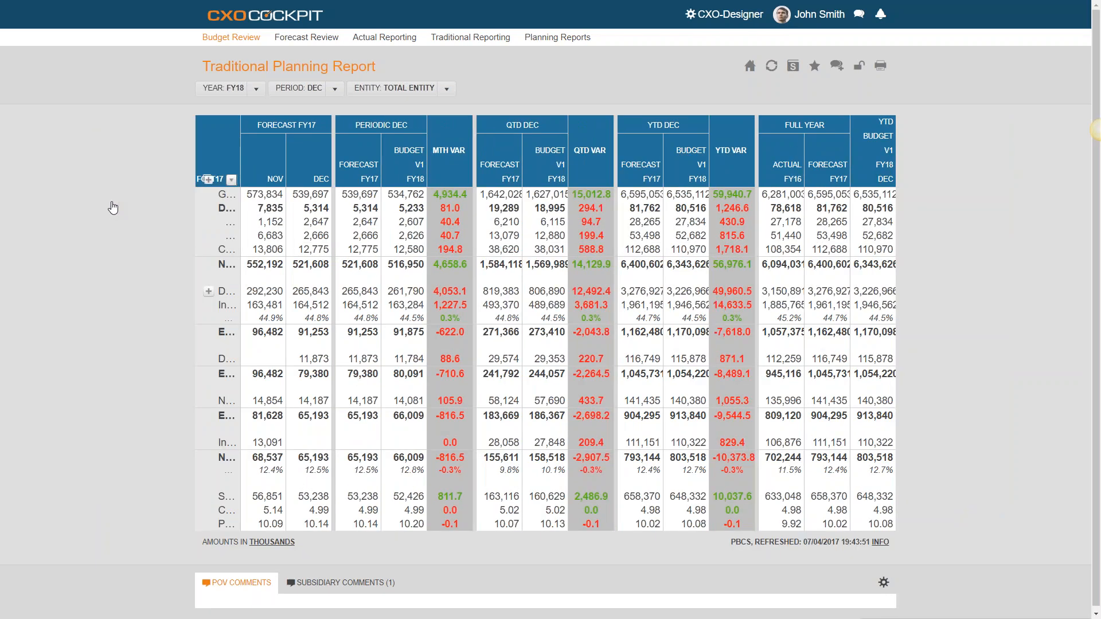
pyautogui.click(83, 284)
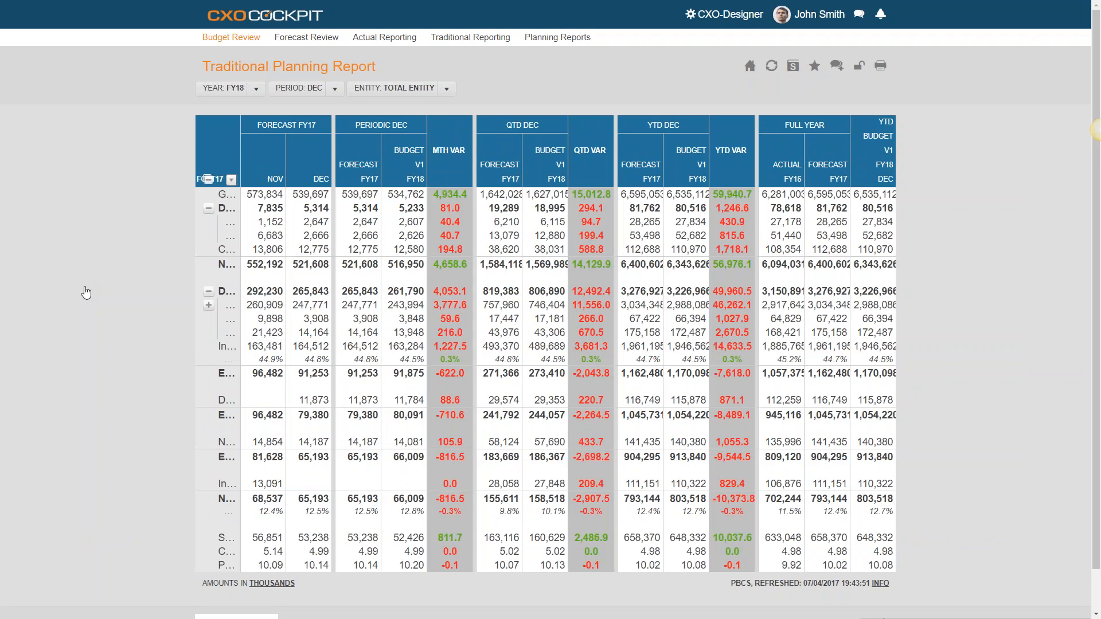
# Switch the planning report's entity to Blue Box Owned Stores and read the POV comments beneath the table.
pyautogui.click(446, 88)
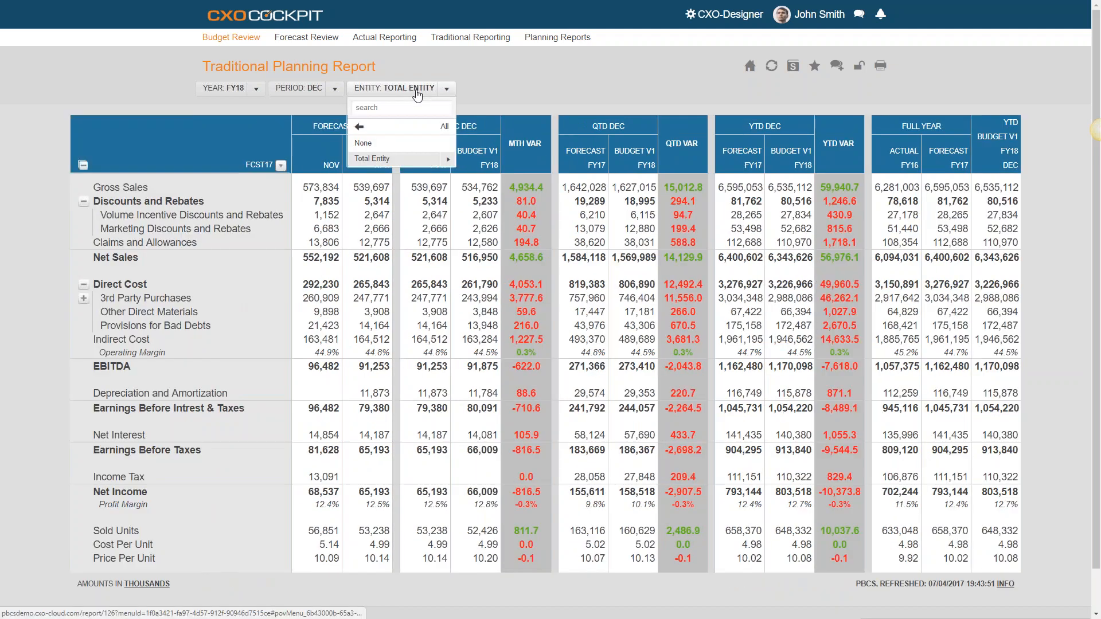
pyautogui.click(449, 161)
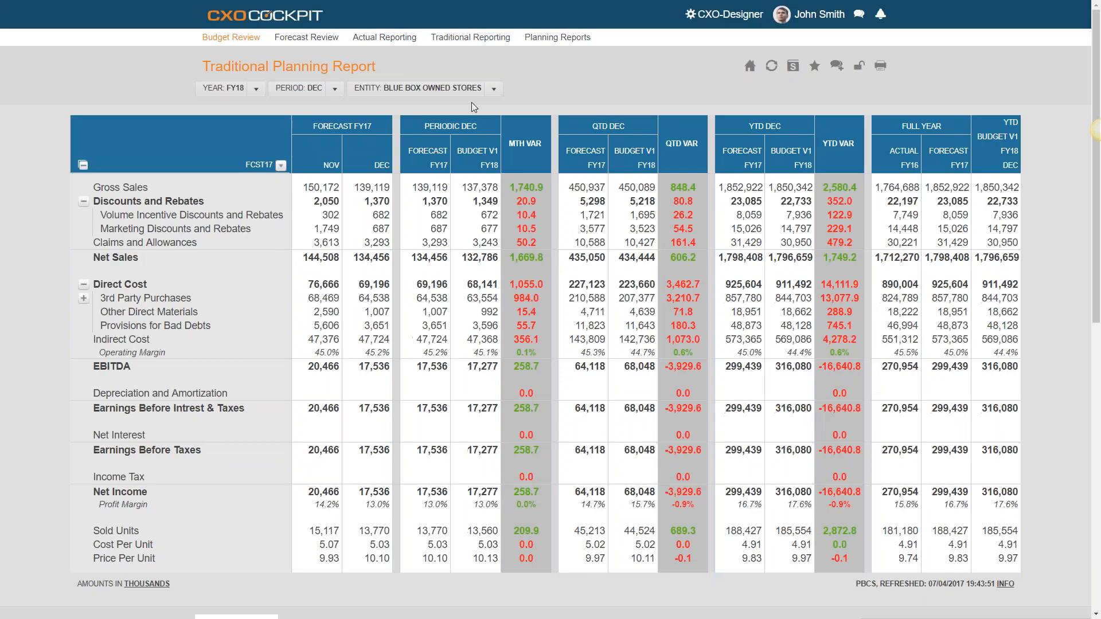
pyautogui.scroll(-1, 484, 89)
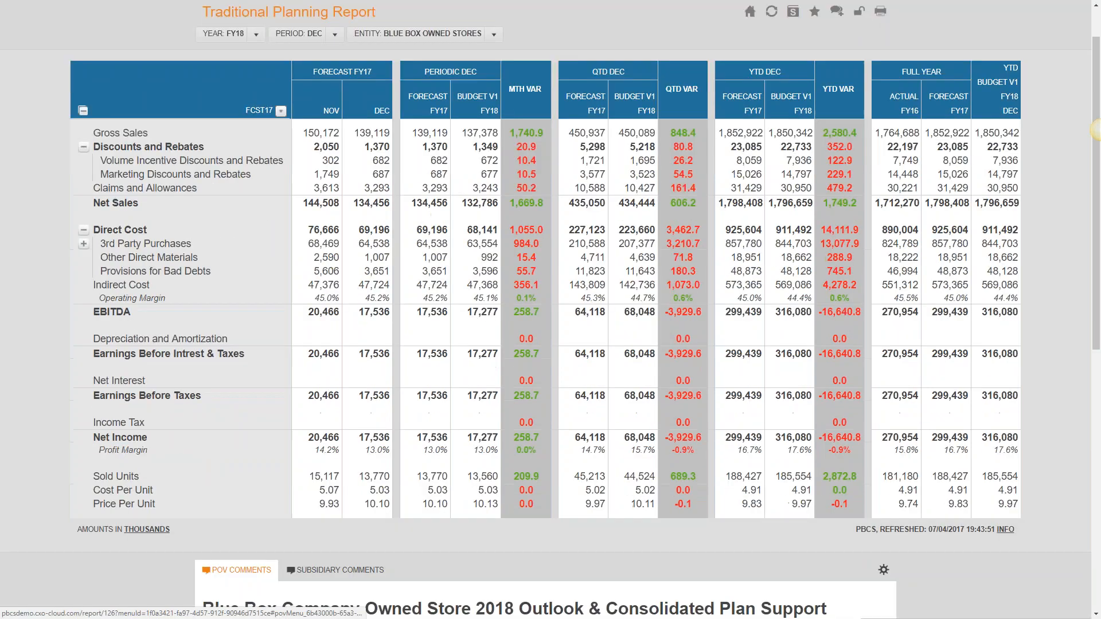
pyautogui.scroll(-7, 918, 409)
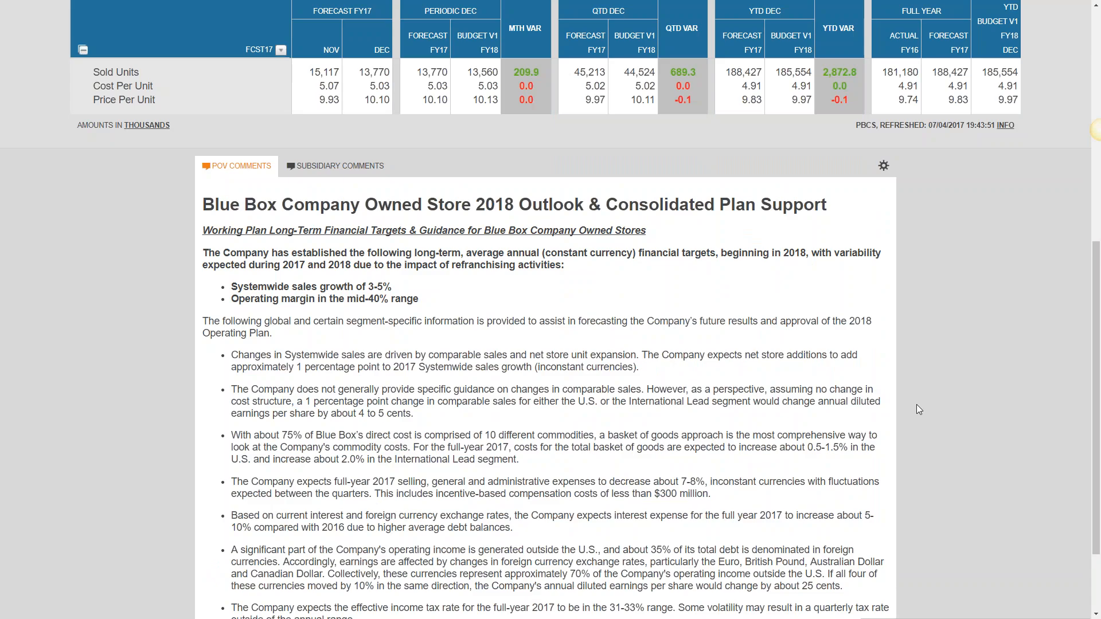
pyautogui.scroll(-1, 916, 404)
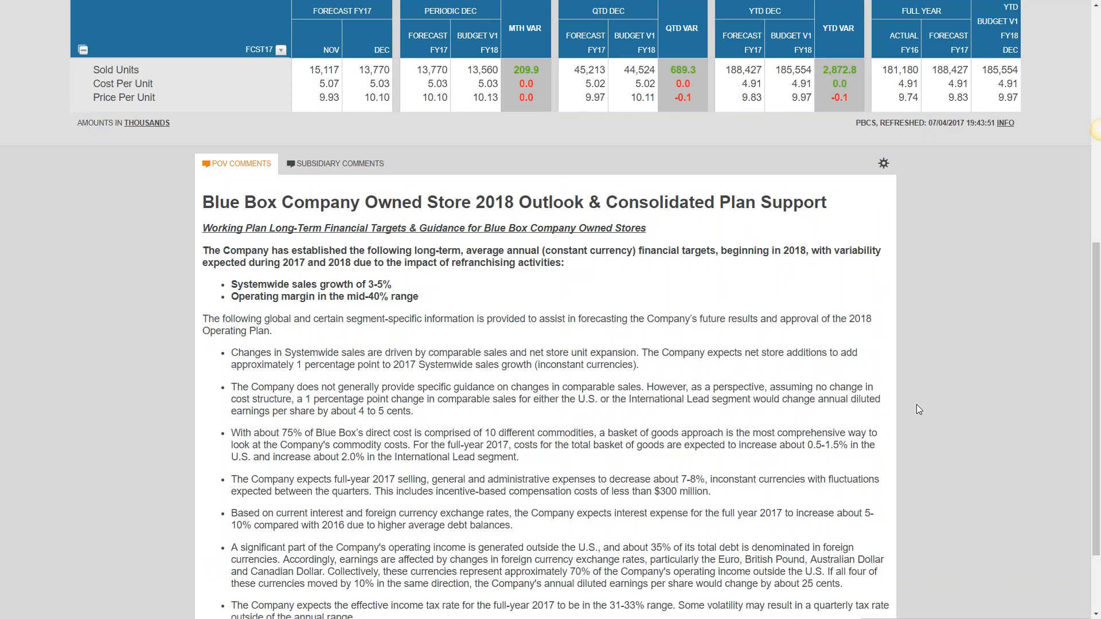
pyautogui.scroll(-2, 916, 404)
pyautogui.scroll(10, 886, 376)
pyautogui.moveTo(826, 366)
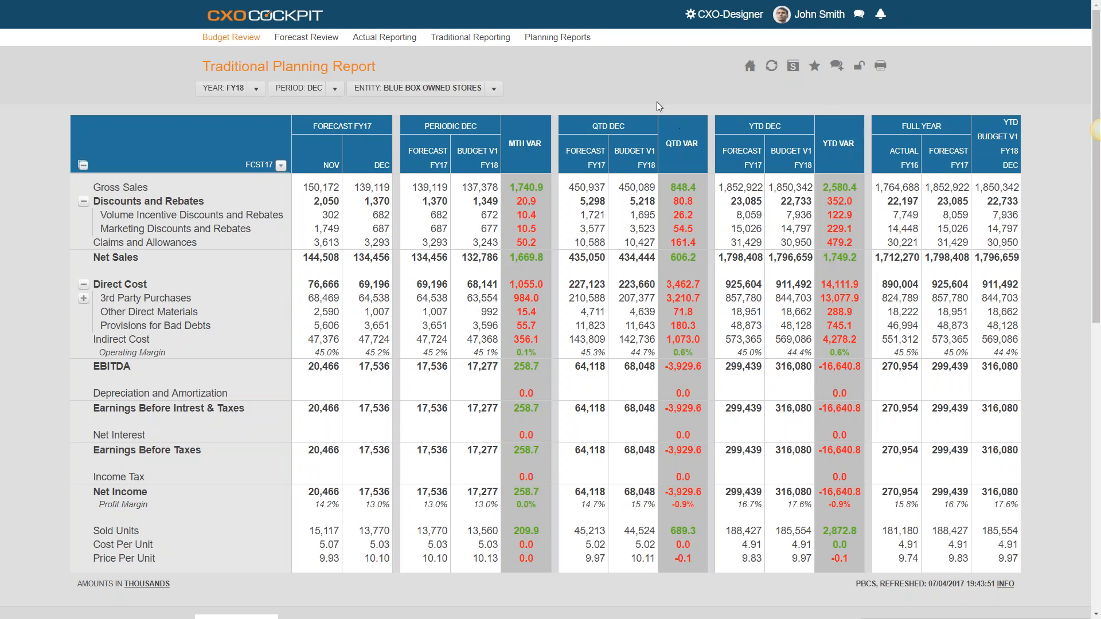
# Browse the report groups, open Profit & Loss - Budget Aproval from Budget Review, and check its entity selection.
pyautogui.click(229, 42)
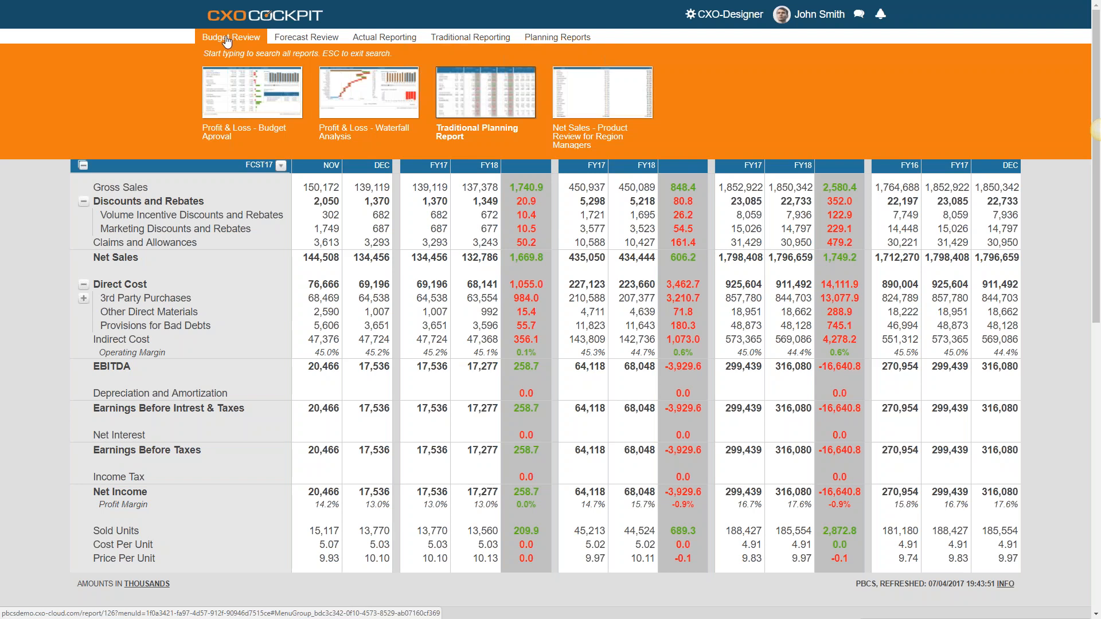
pyautogui.click(306, 43)
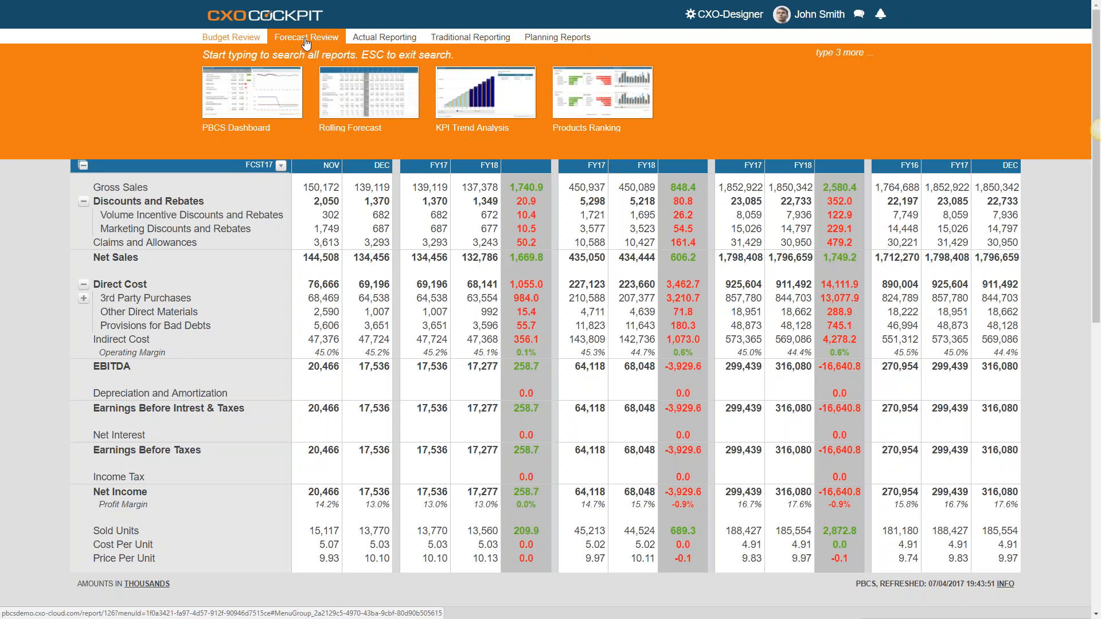
pyautogui.click(366, 42)
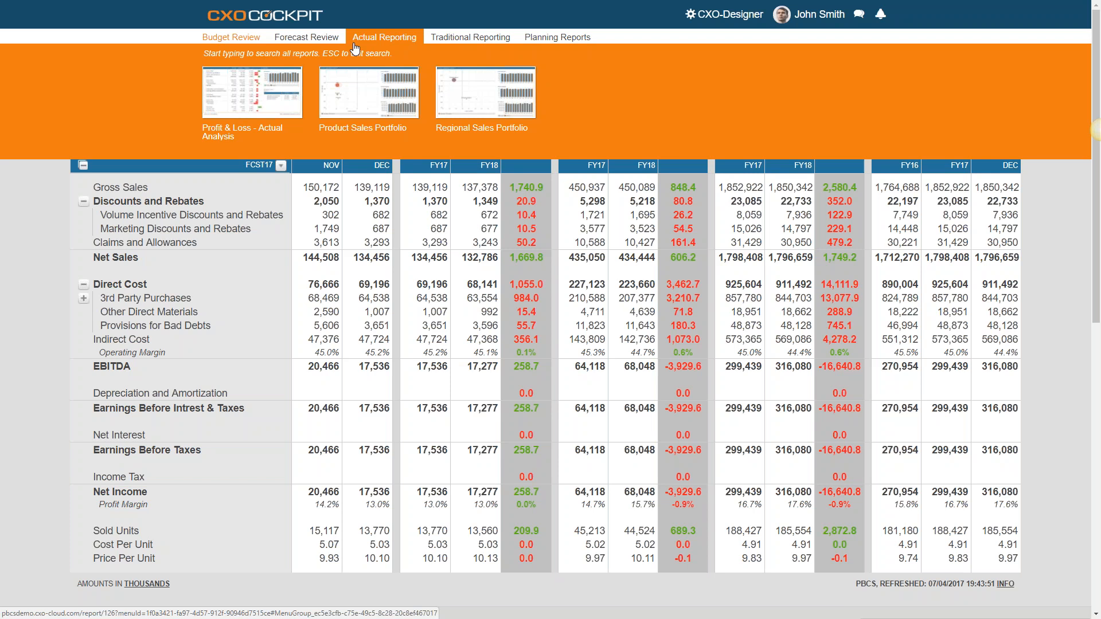
pyautogui.click(549, 38)
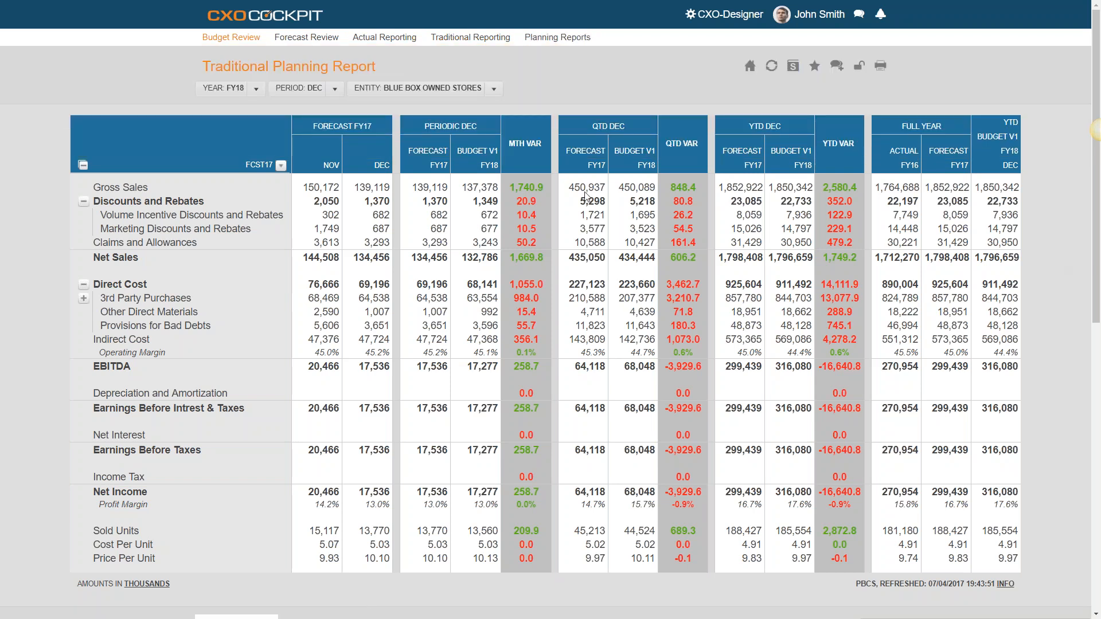
pyautogui.moveTo(249, 40)
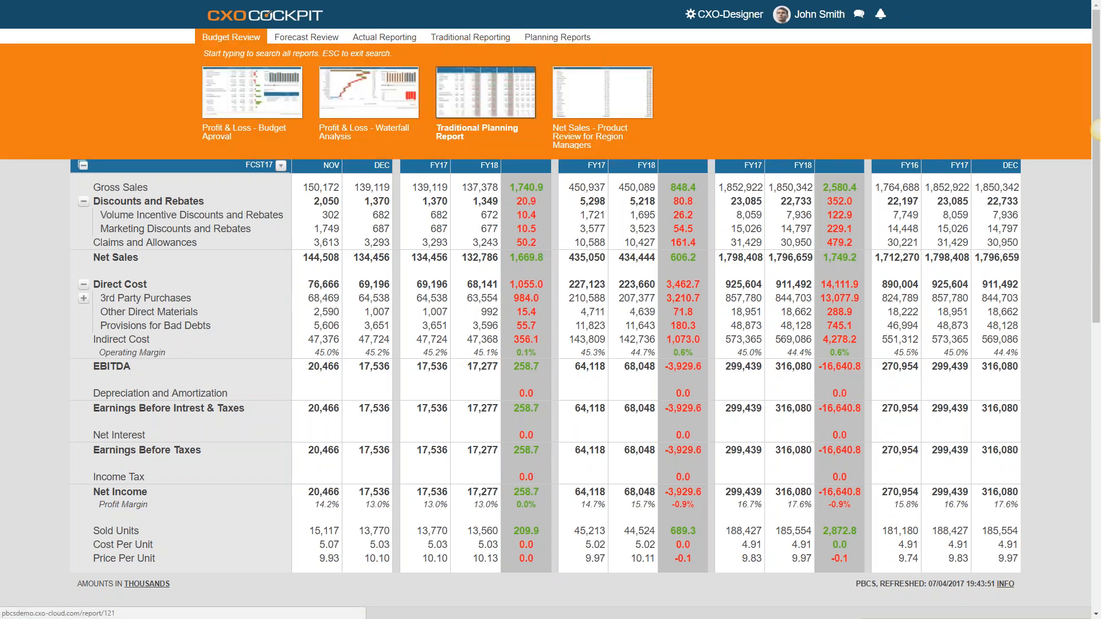
pyautogui.click(231, 101)
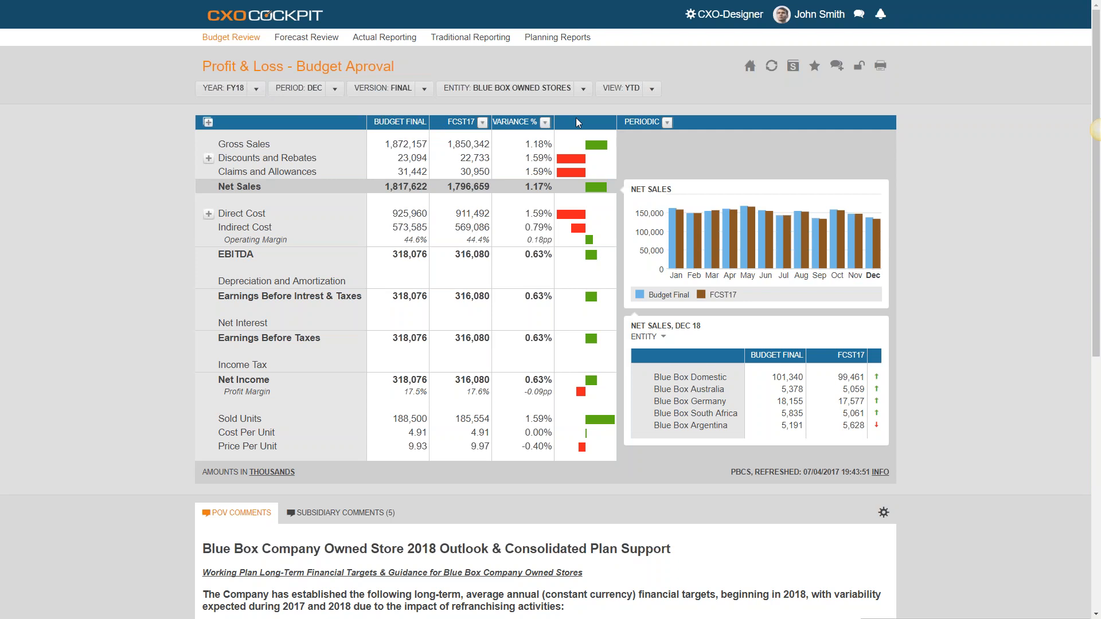
pyautogui.click(541, 87)
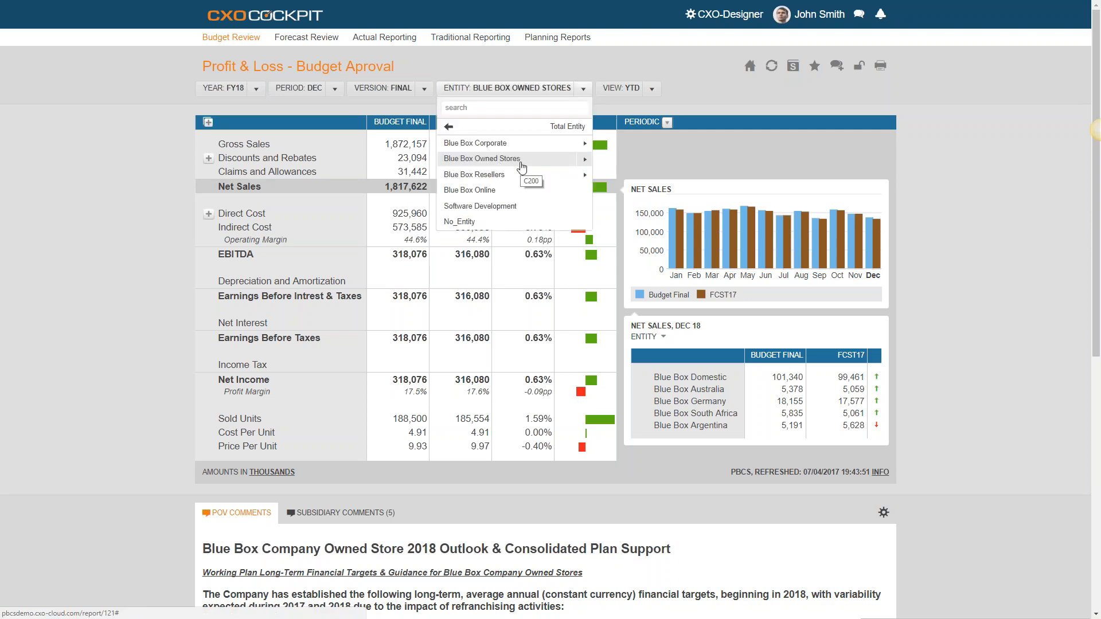
pyautogui.click(713, 98)
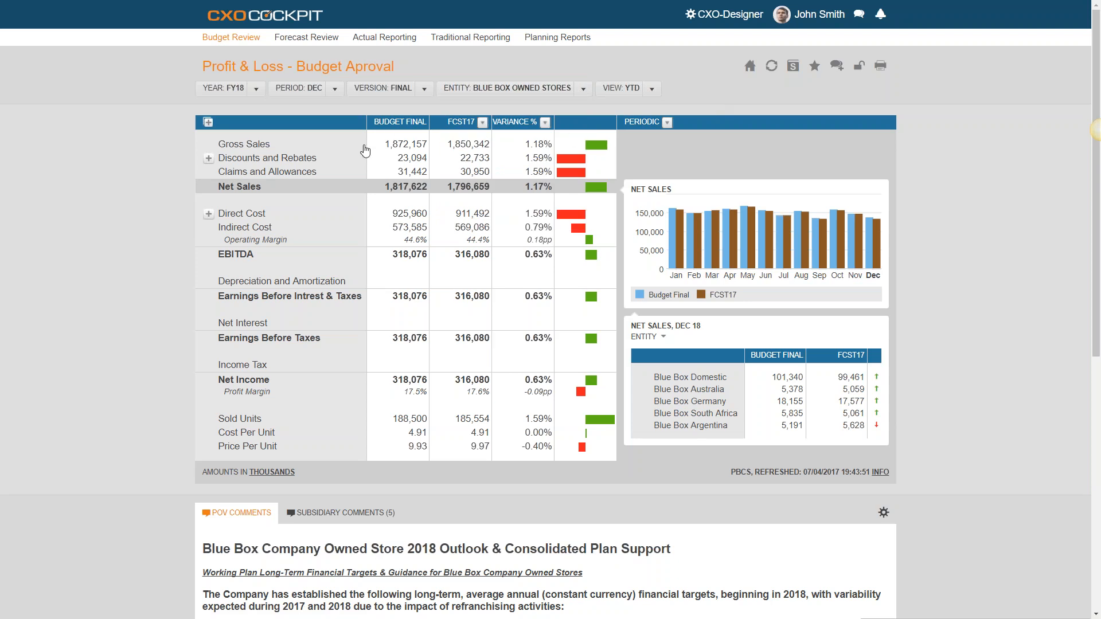
# Examine the monthly Gross Sales chart zoomed in on September to December, and restore the full-year view.
pyautogui.click(387, 148)
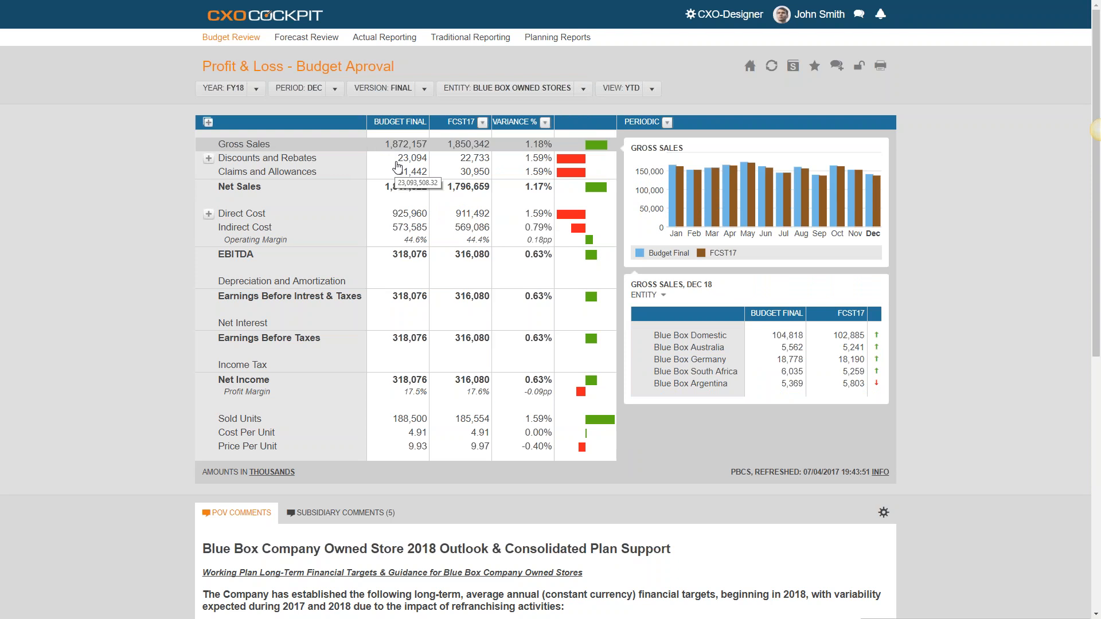
pyautogui.moveTo(816, 205)
pyautogui.moveTo(815, 204); pyautogui.dragTo(872, 206)
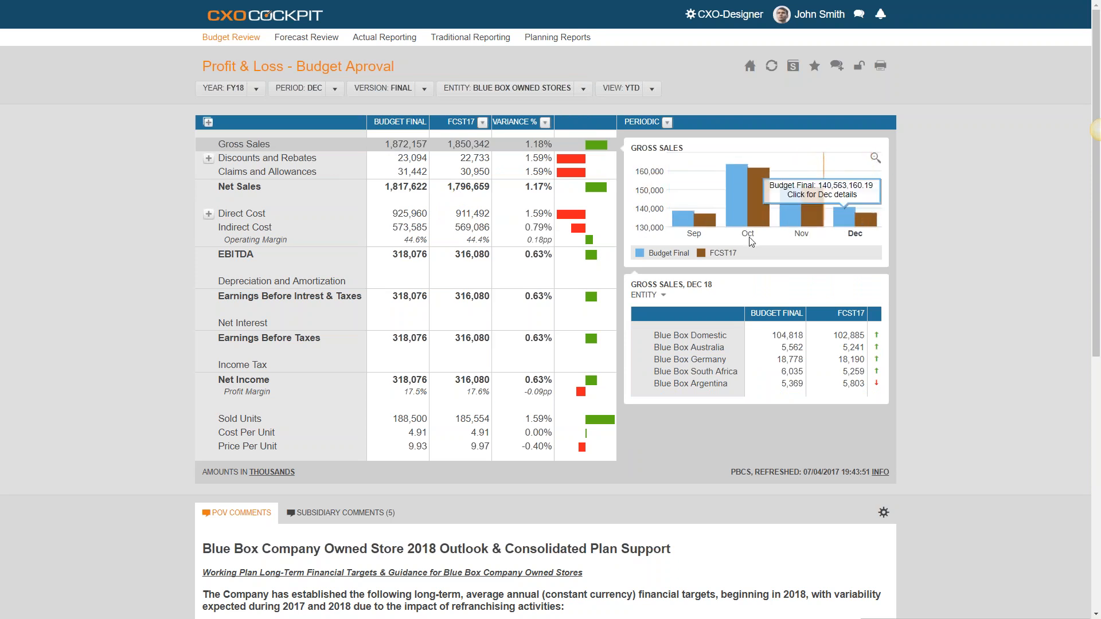
pyautogui.moveTo(709, 253); pyautogui.dragTo(744, 256)
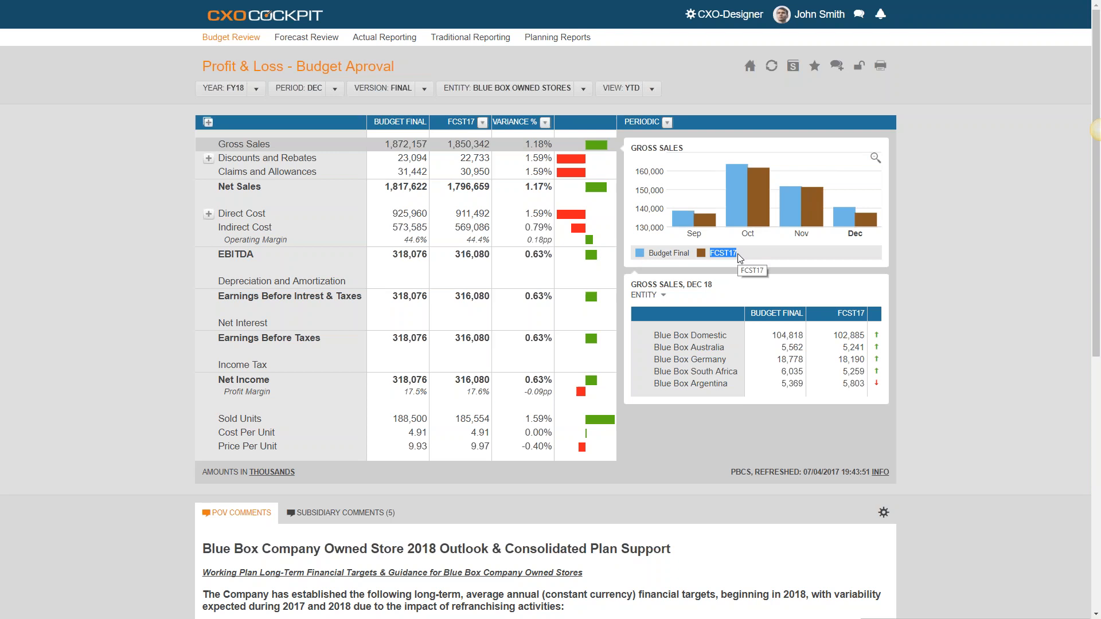
pyautogui.click(736, 184)
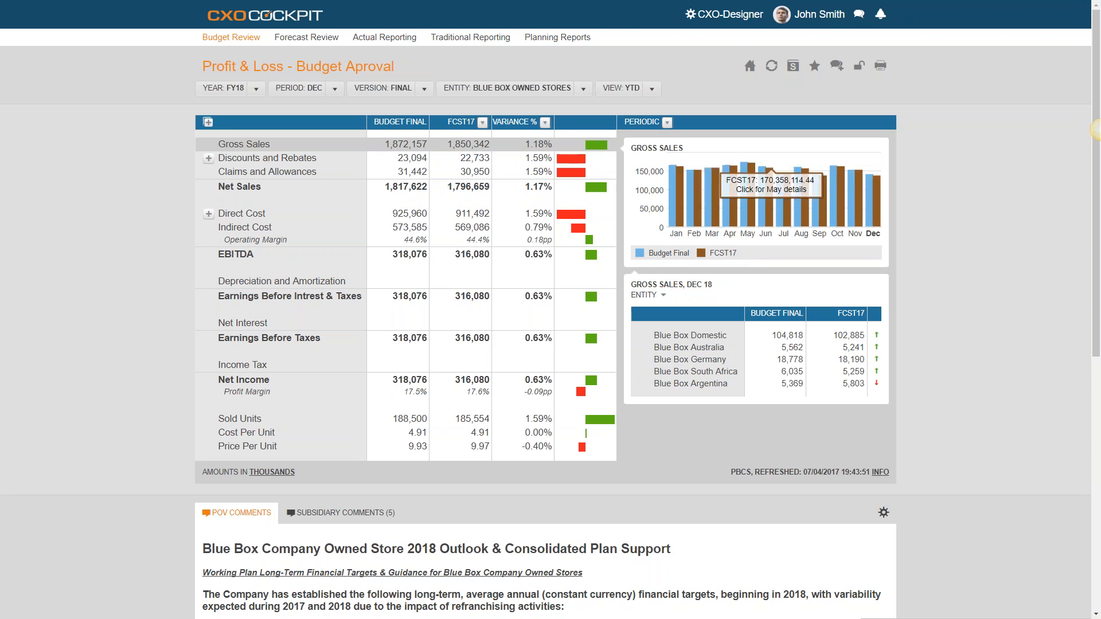
# Break down Net Sales by Product and expand Total Product, Cameras and Consumer Cameras in the detail table.
pyautogui.click(306, 191)
pyautogui.click(660, 337)
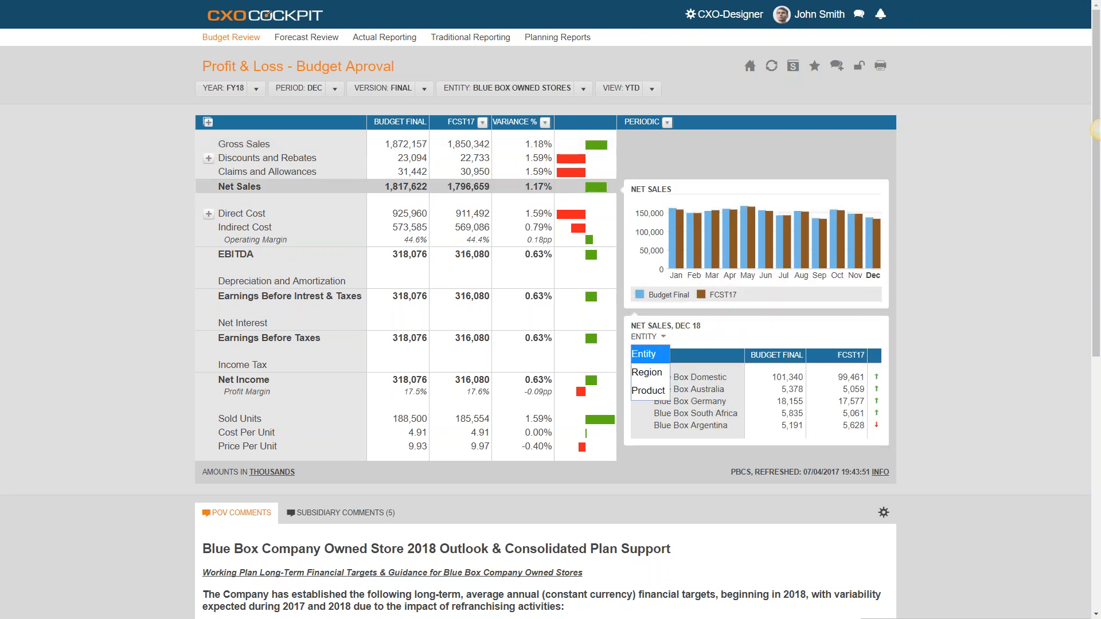
pyautogui.click(646, 389)
pyautogui.click(644, 379)
pyautogui.click(644, 389)
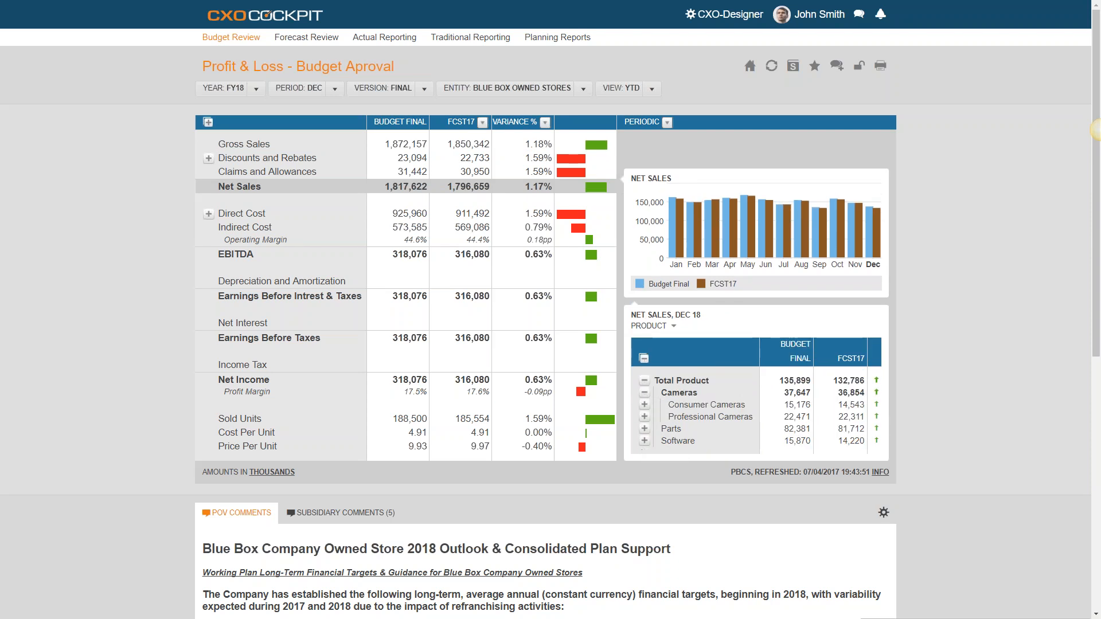
pyautogui.click(644, 405)
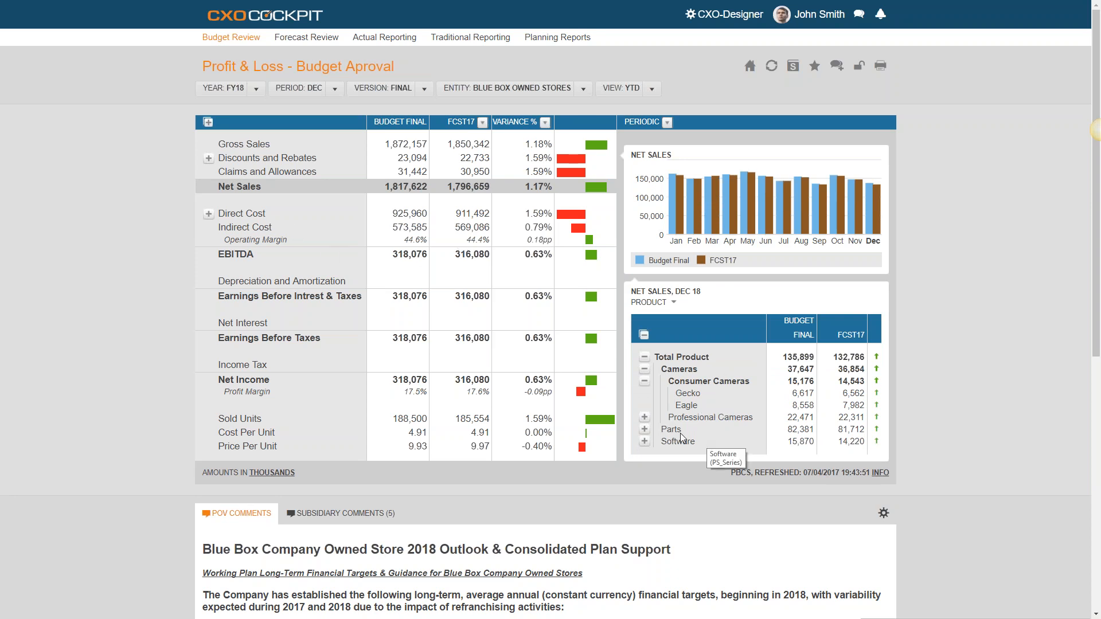
# Show Direct Cost in the detail panels and drill through from EBITDA to the Profit & Loss - Waterfall Analysis report.
pyautogui.click(416, 217)
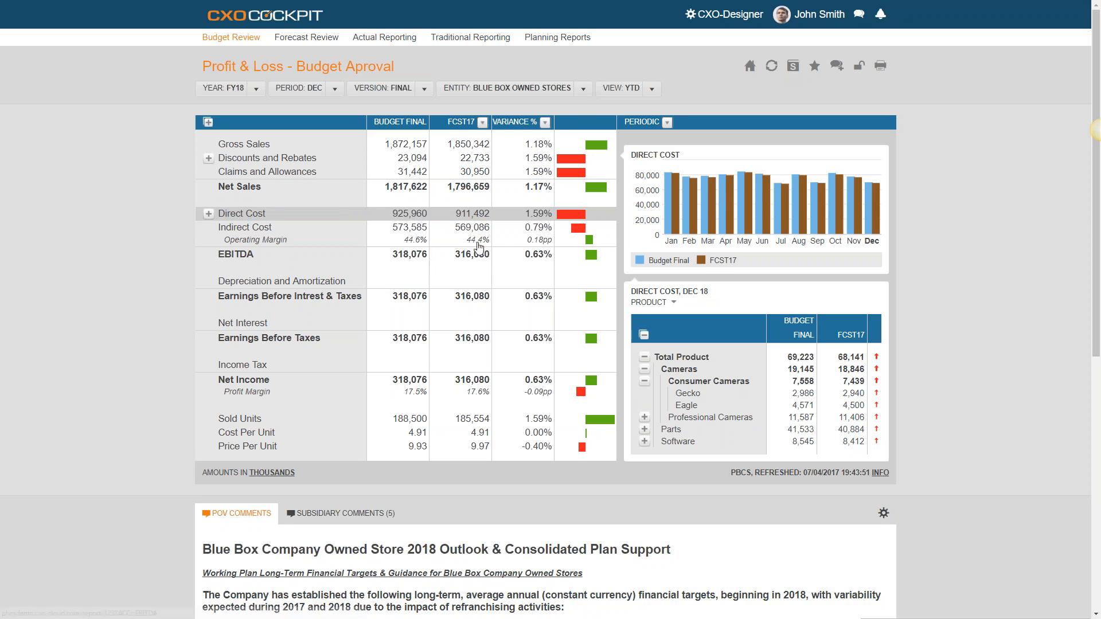
pyautogui.moveTo(537, 262)
pyautogui.click(247, 257)
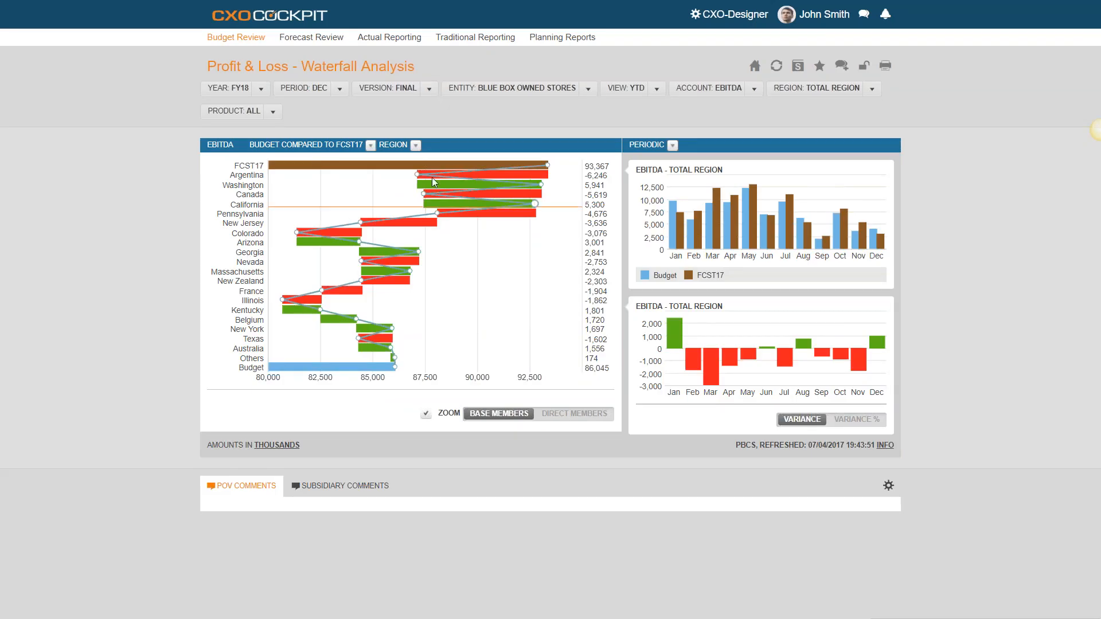
# Set the waterfall report's entity to Total Entity.
pyautogui.click(550, 90)
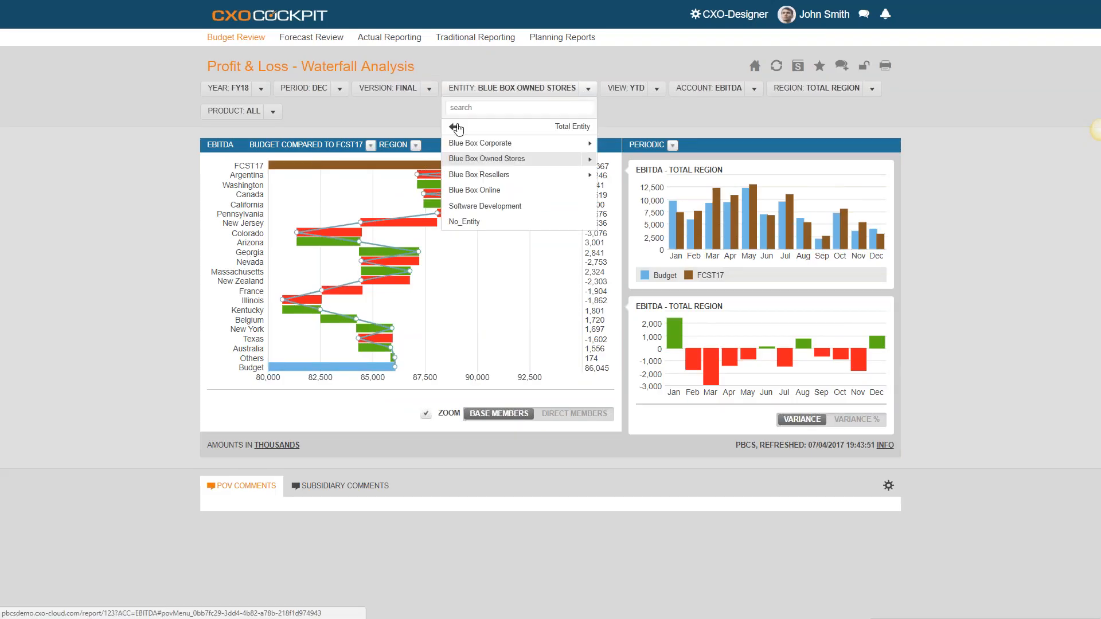
pyautogui.click(454, 127)
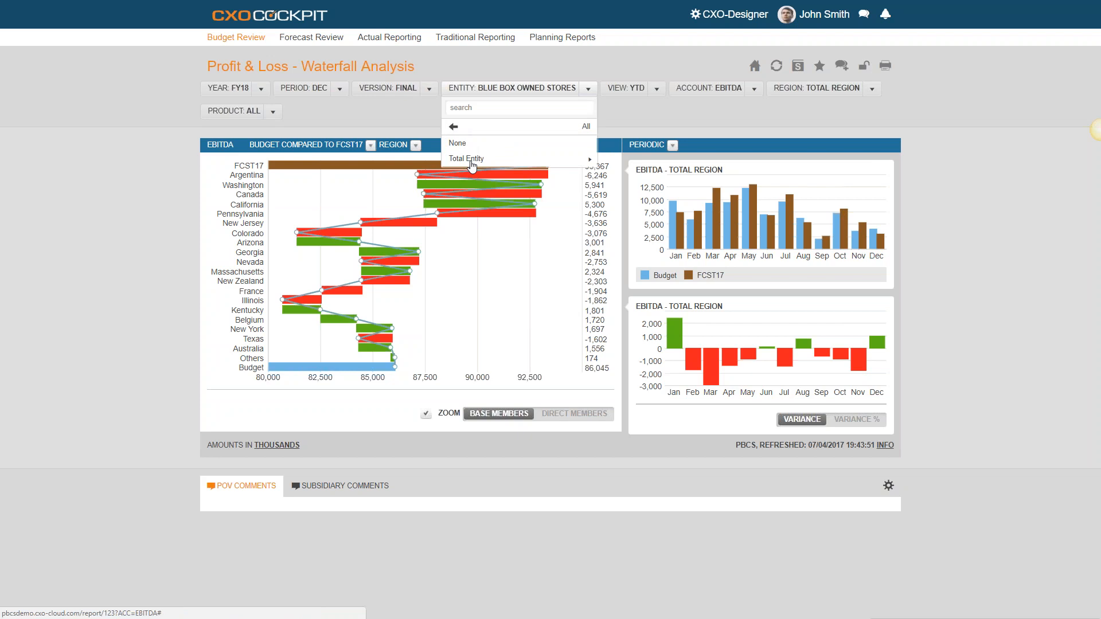
pyautogui.click(470, 161)
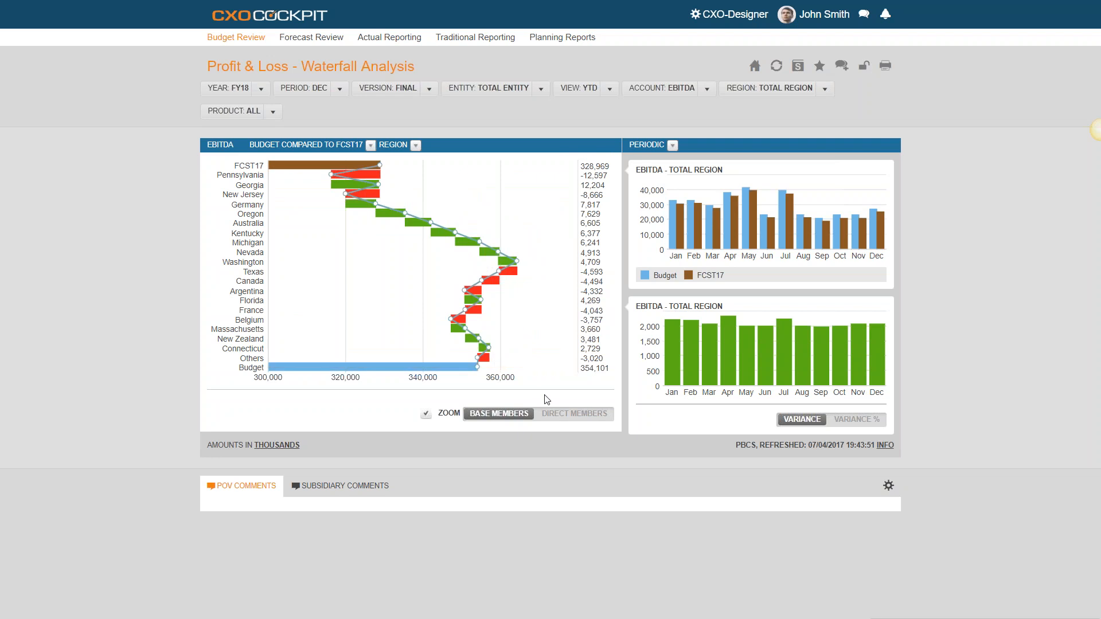
# Show direct members in the EBITDA waterfall and drill down through Domestic Regions to West.
pyautogui.click(576, 415)
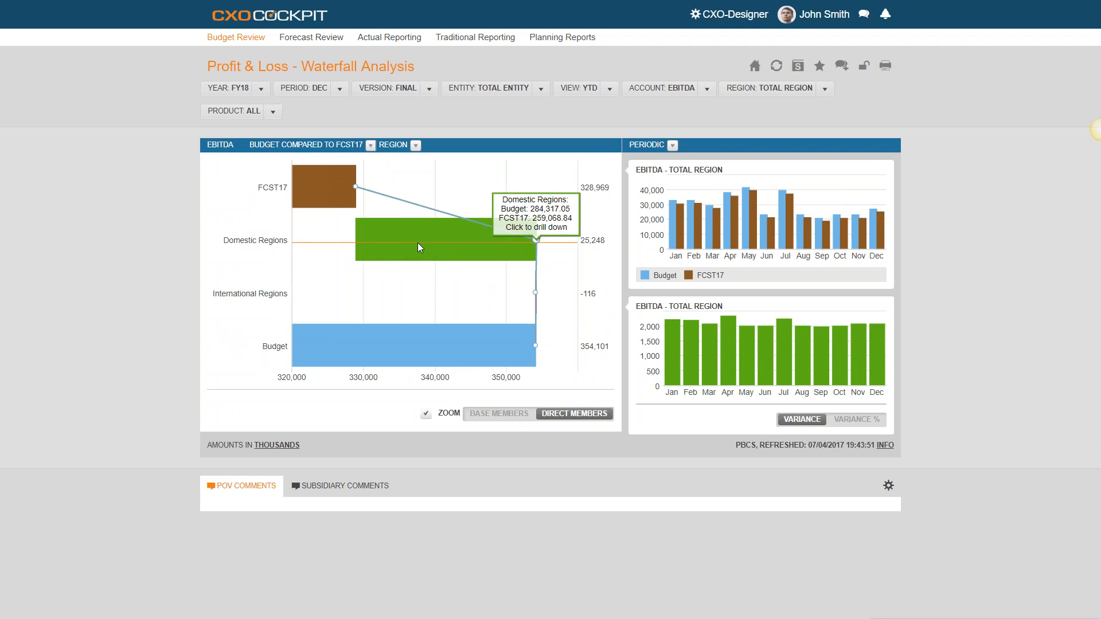
pyautogui.click(418, 244)
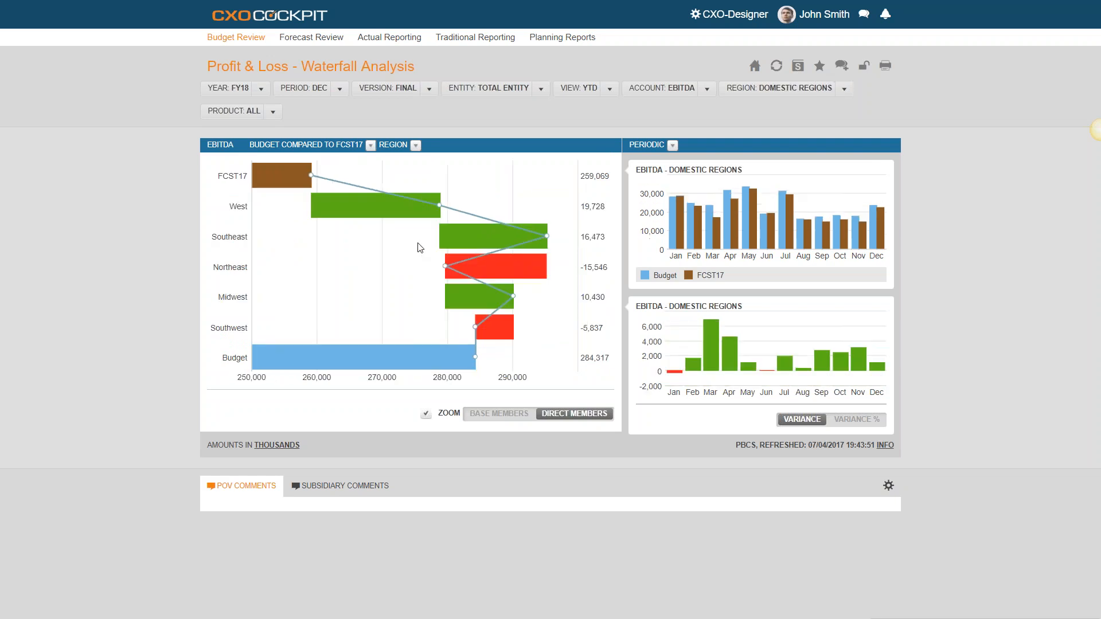
pyautogui.moveTo(366, 203)
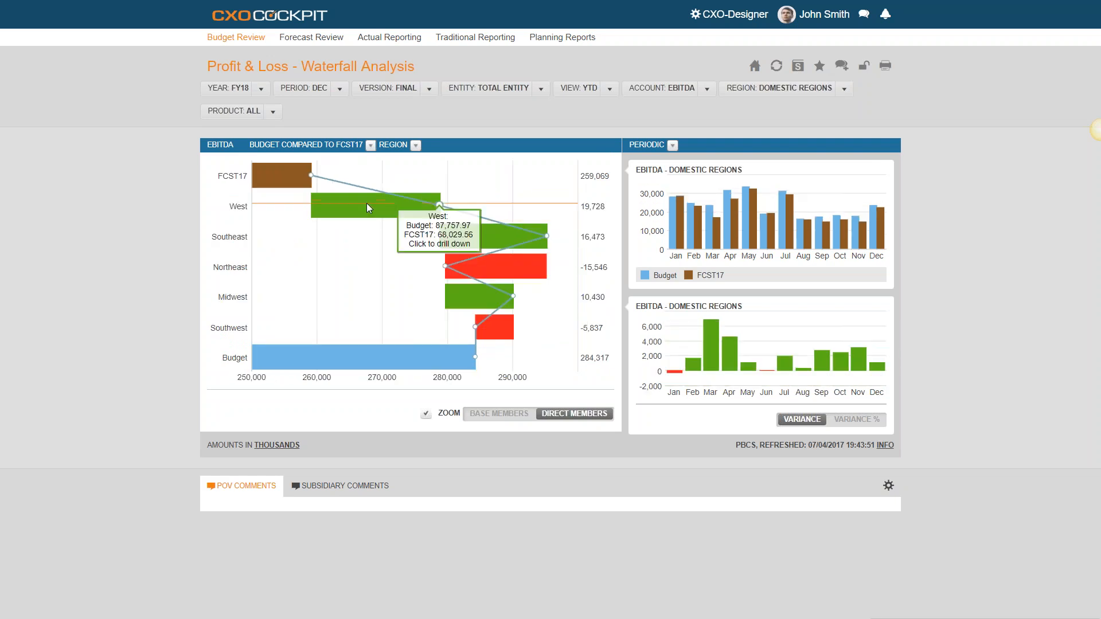
pyautogui.click(367, 205)
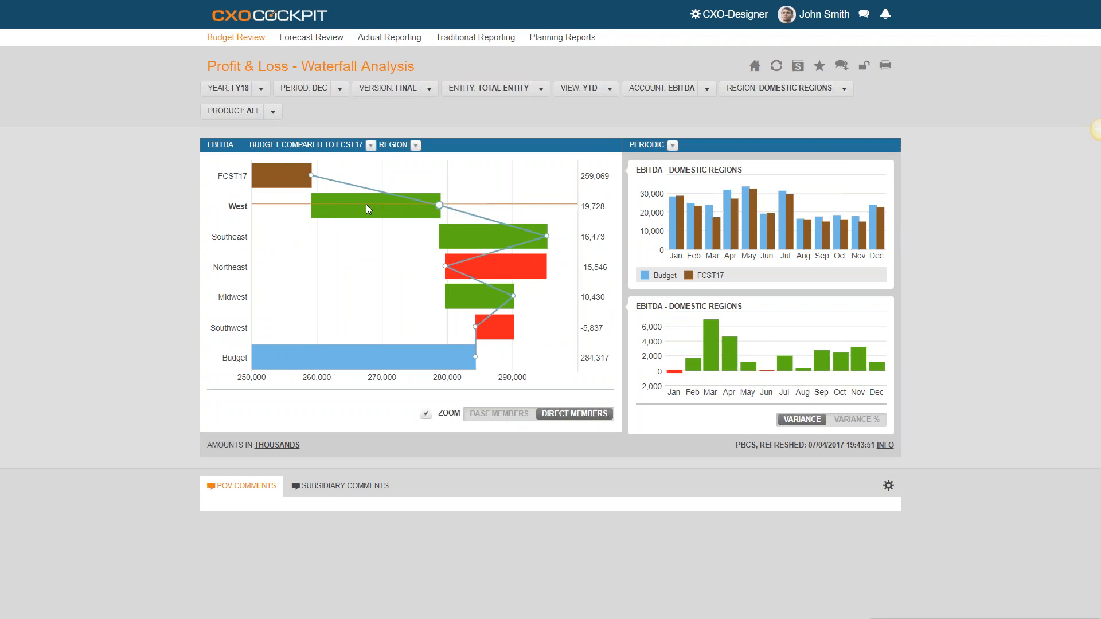
# Break the West waterfall down by Product and drill through Total Product into Parts.
pyautogui.click(415, 124)
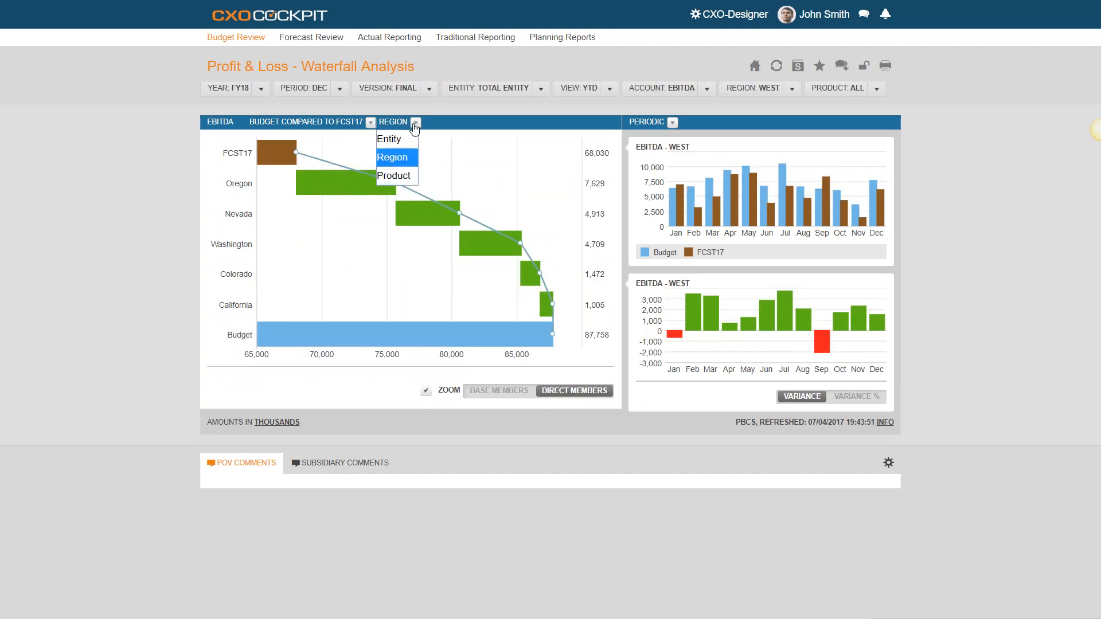
pyautogui.click(394, 176)
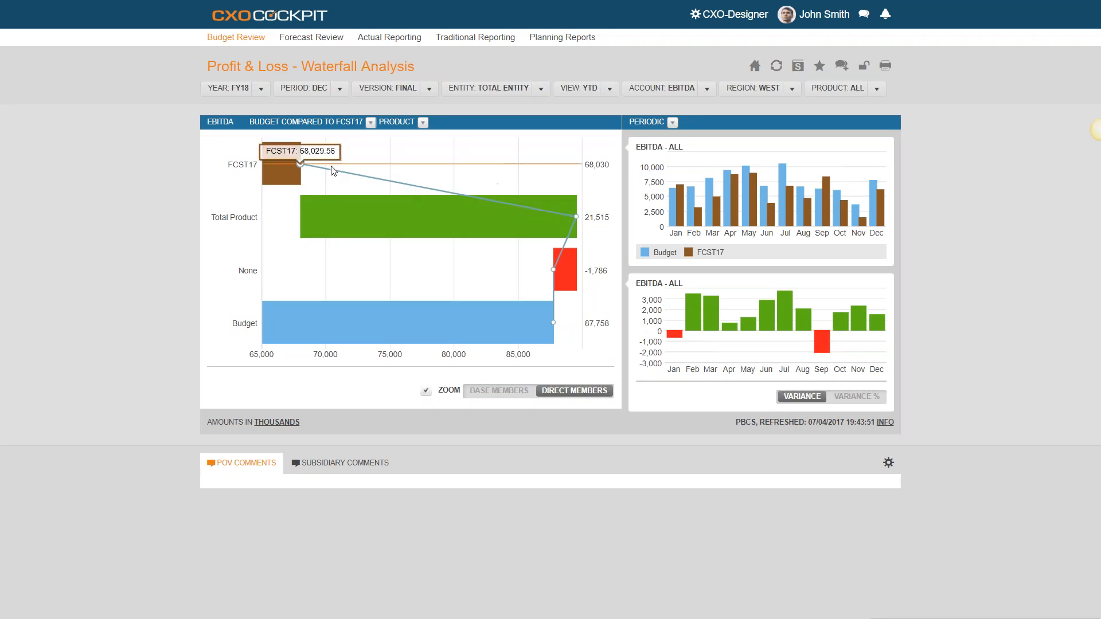
pyautogui.moveTo(475, 227)
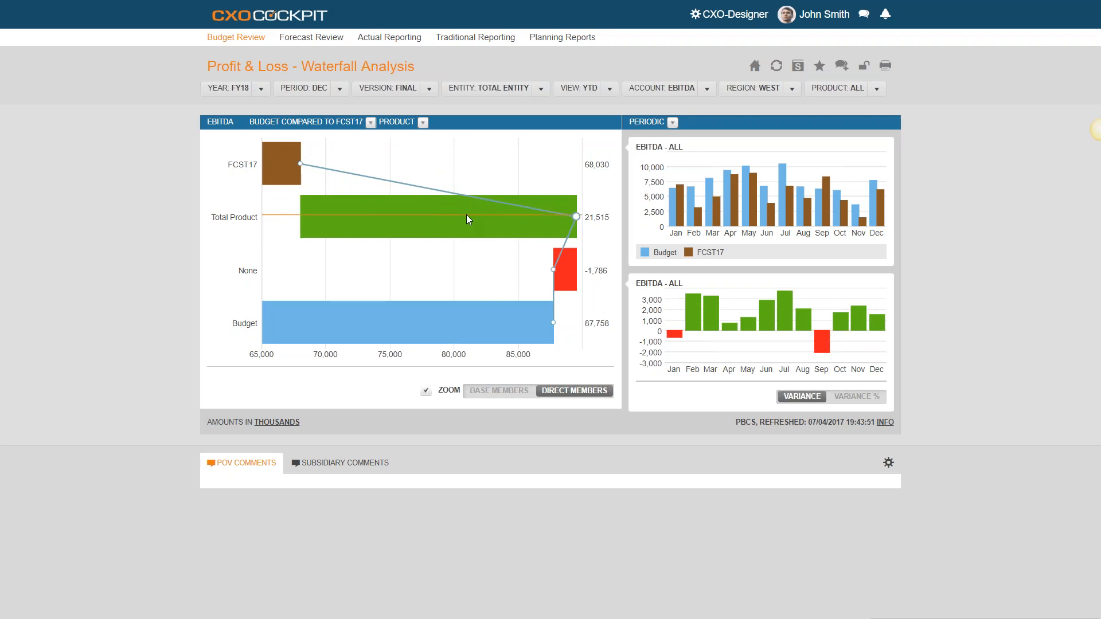
pyautogui.click(466, 215)
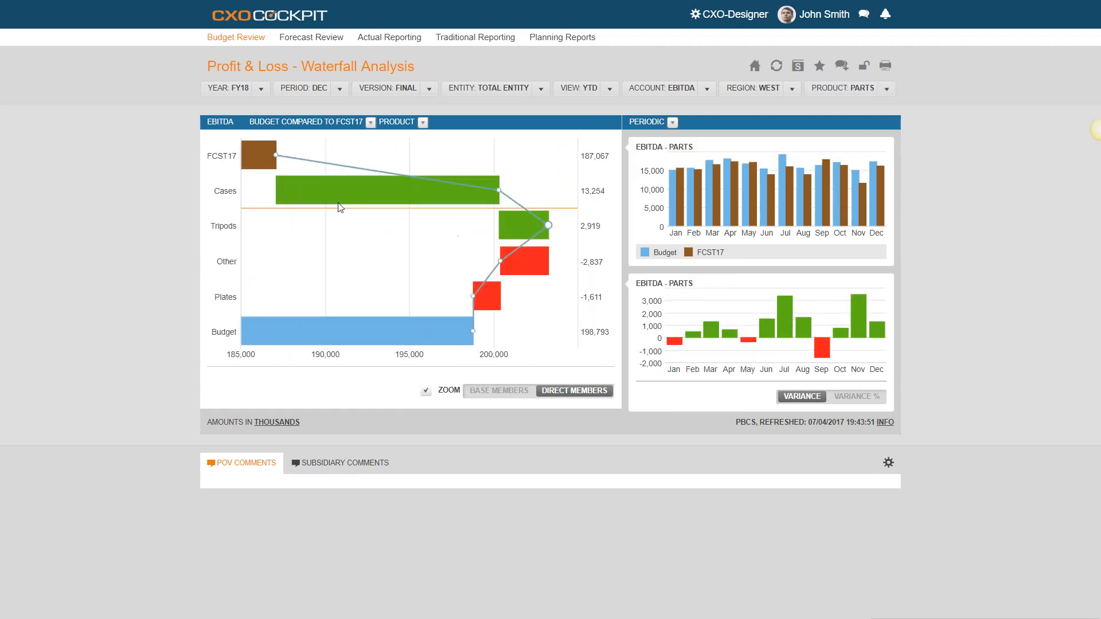
pyautogui.moveTo(527, 245)
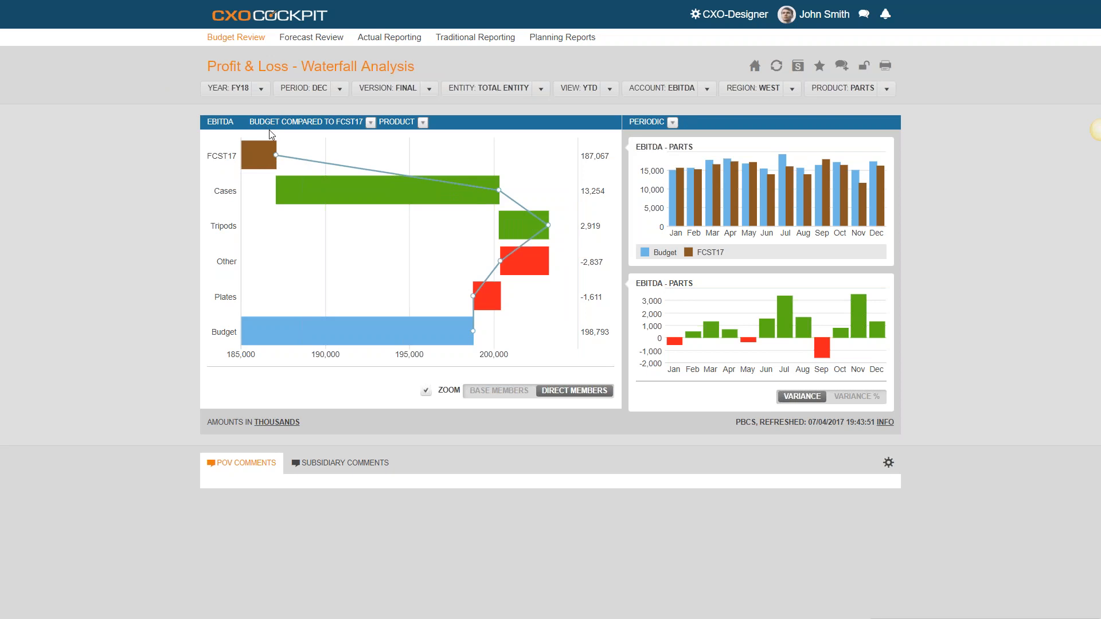
# Set the entity to Blue Box Owned Stores and return to the Profit & Loss - Budget Aproval report.
pyautogui.click(516, 95)
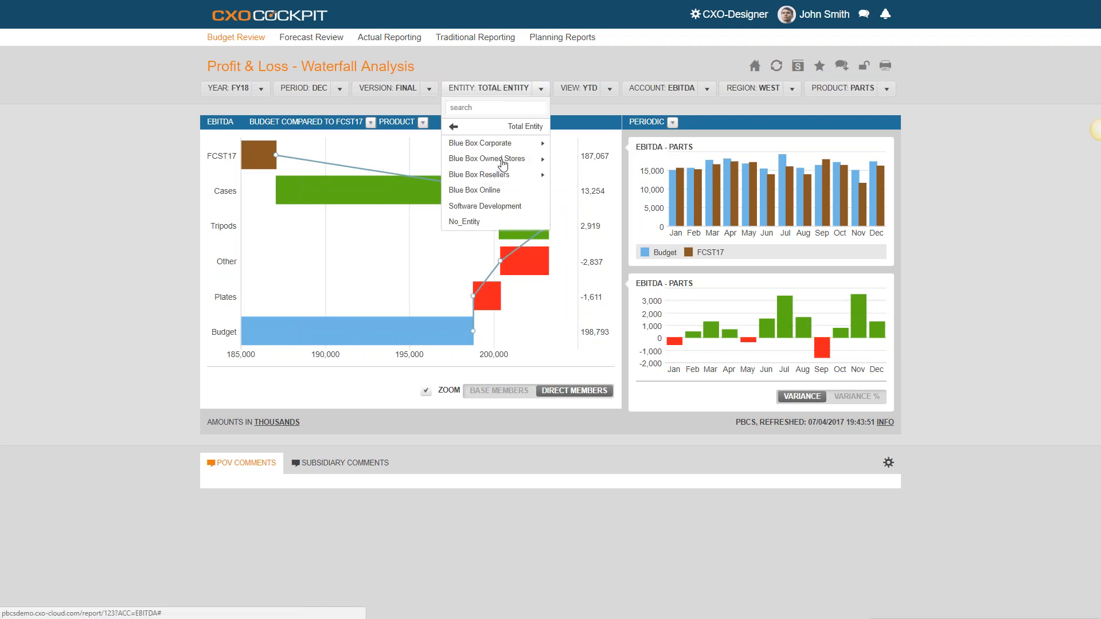
pyautogui.click(486, 158)
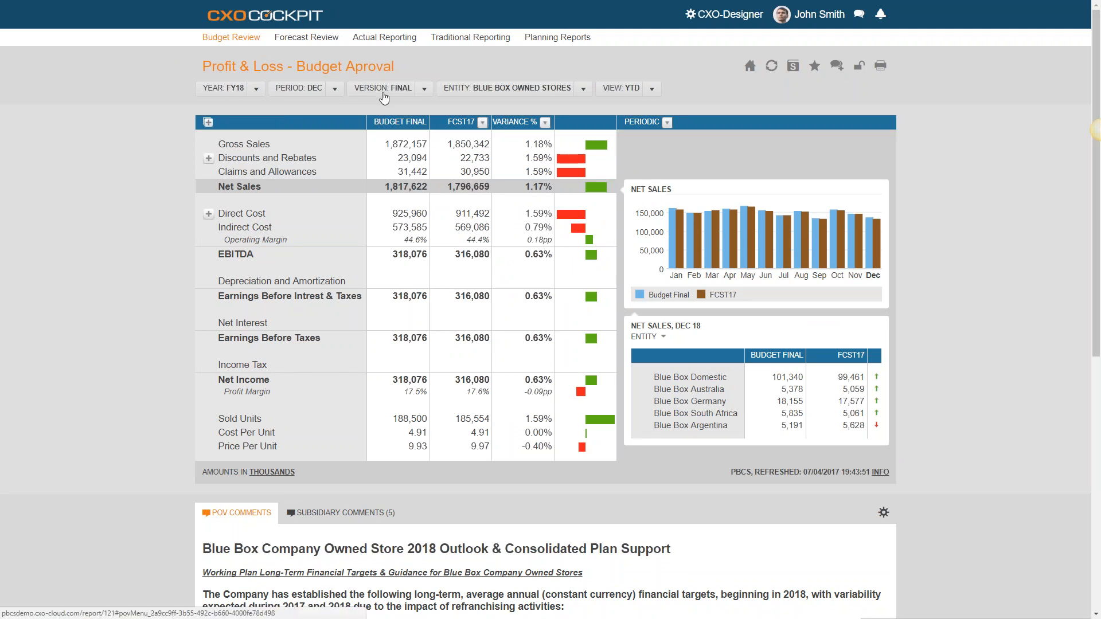
# Compare the final budget in turn against BUD17, ACT16, BUD18v1 and BUD18V2.
pyautogui.click(482, 123)
pyautogui.click(473, 157)
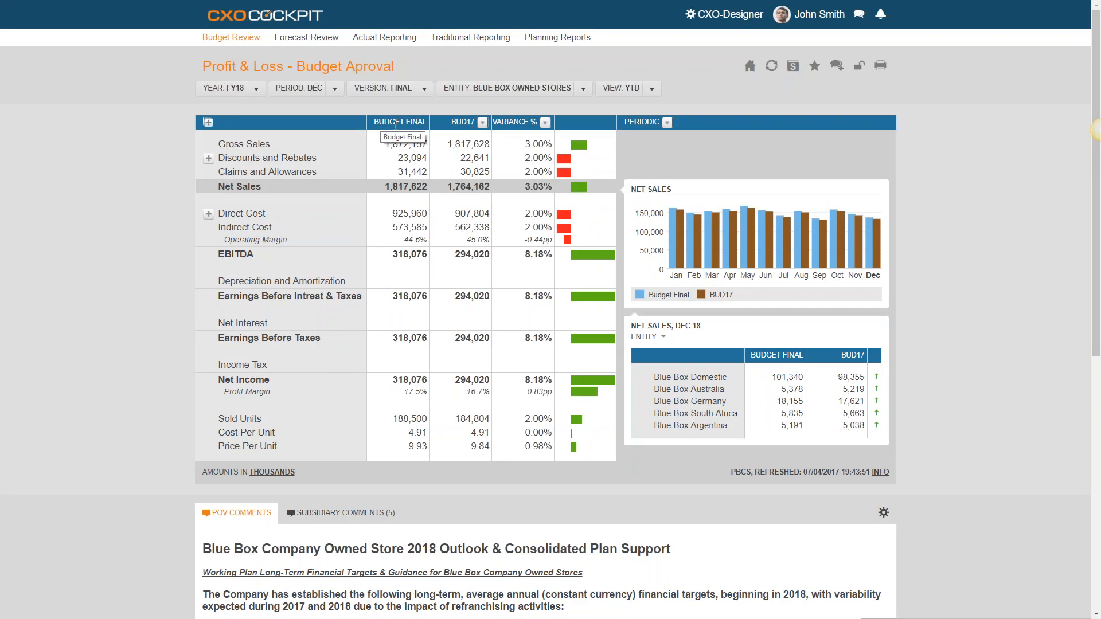
pyautogui.click(475, 123)
pyautogui.click(477, 170)
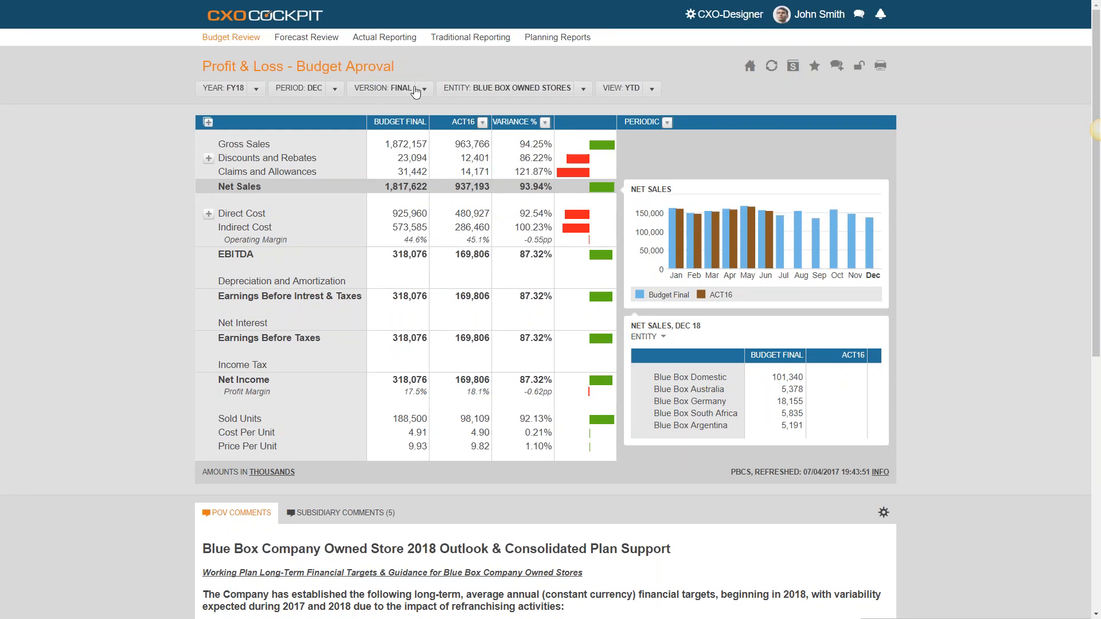
pyautogui.click(467, 124)
pyautogui.click(470, 193)
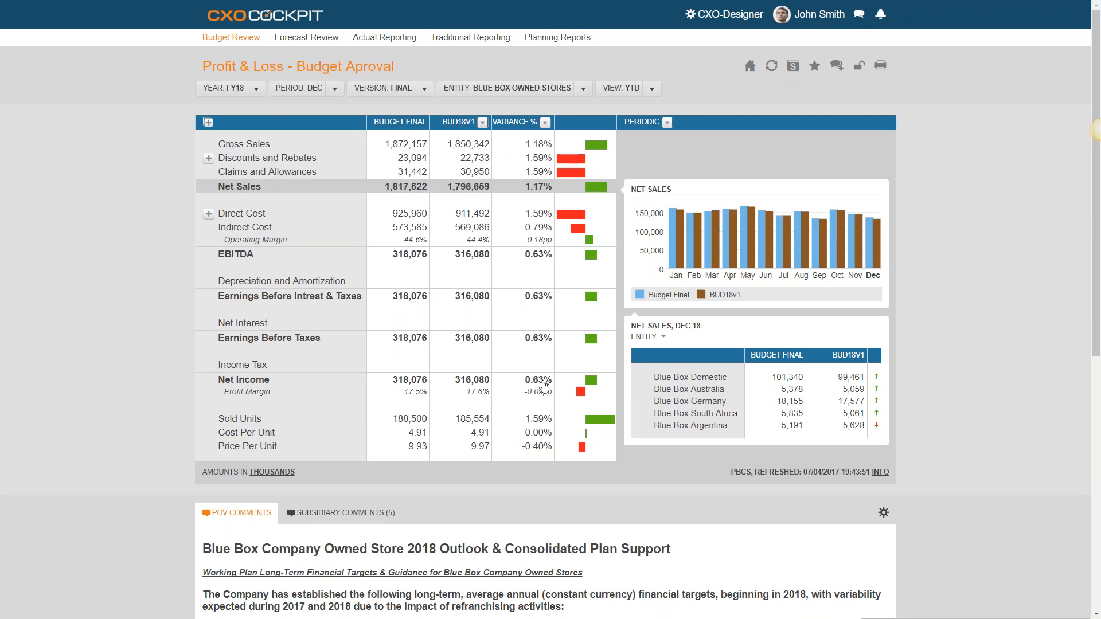
pyautogui.click(482, 122)
pyautogui.click(471, 214)
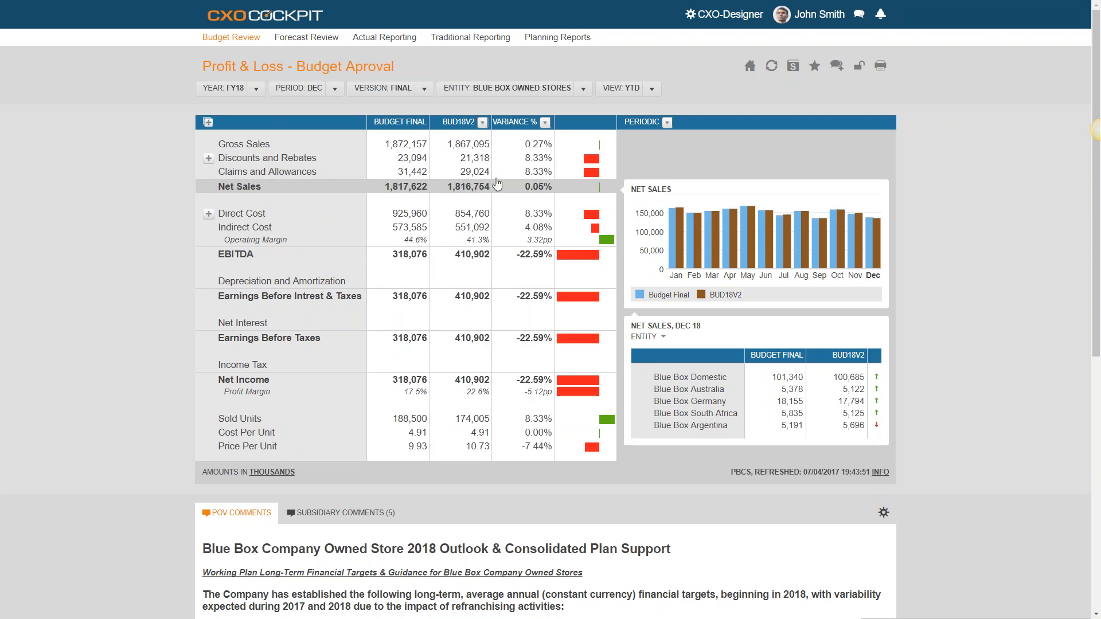
# Show Gross Sales in the detail panels and set the comparison scenario to FCST17.
pyautogui.click(482, 124)
pyautogui.click(483, 123)
pyautogui.click(489, 144)
pyautogui.click(483, 122)
pyautogui.click(465, 138)
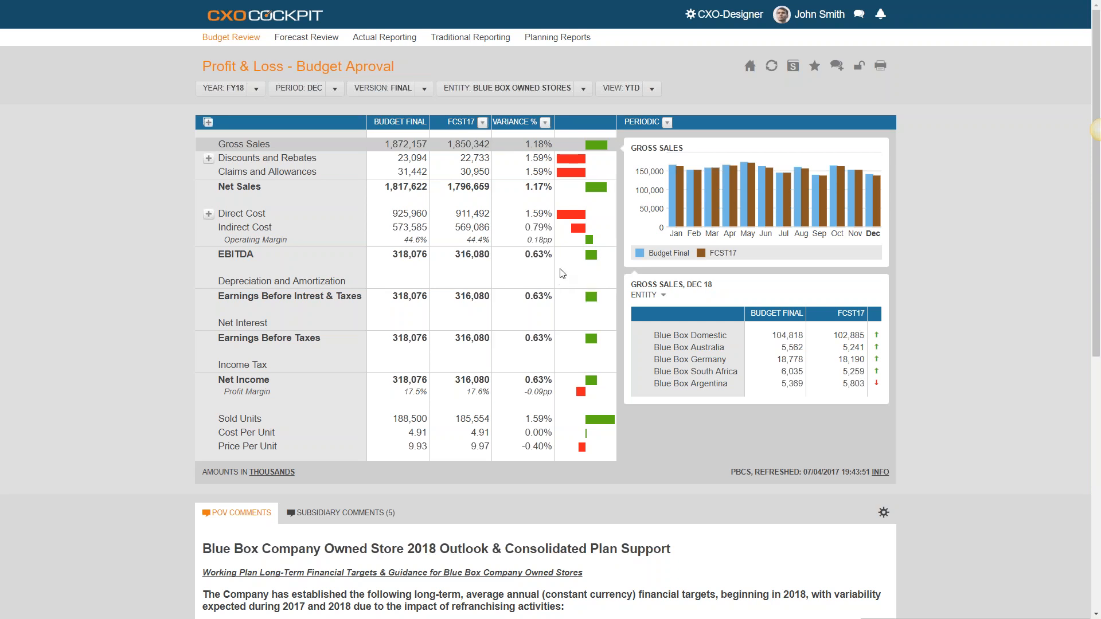
# Set the entity to Blue Box Australia and compare its final budget against BUD17.
pyautogui.click(582, 89)
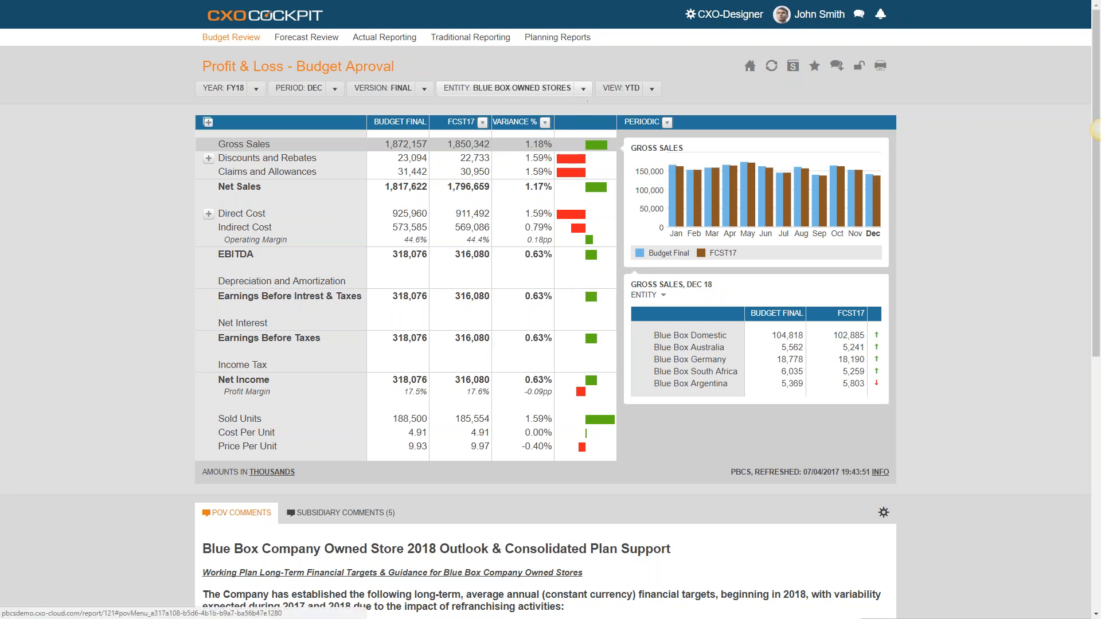
pyautogui.click(584, 159)
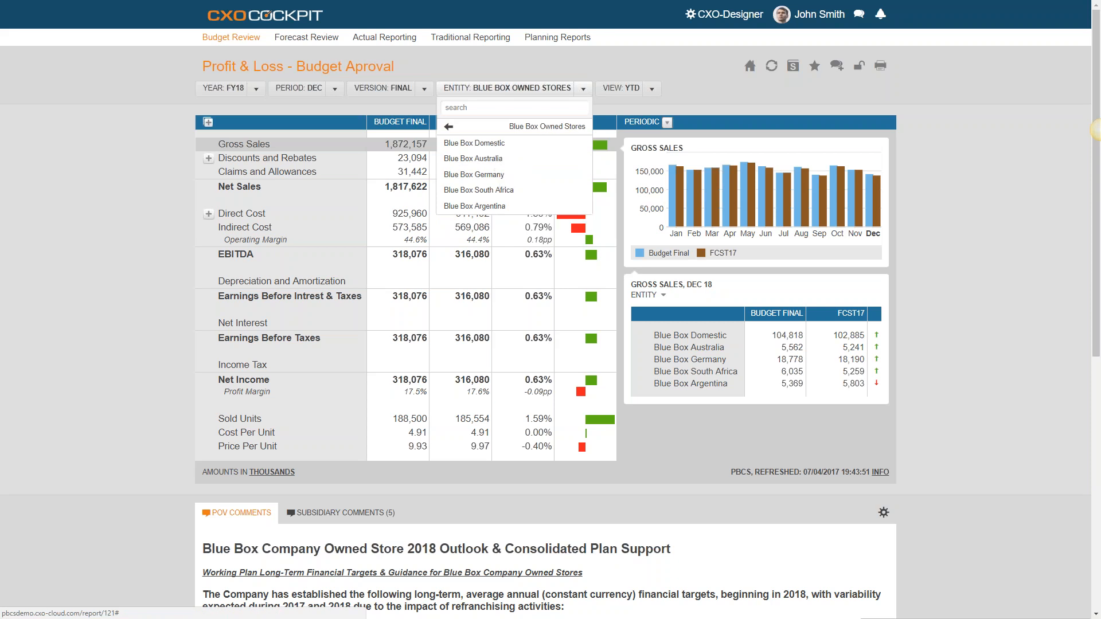
pyautogui.click(473, 158)
pyautogui.click(482, 123)
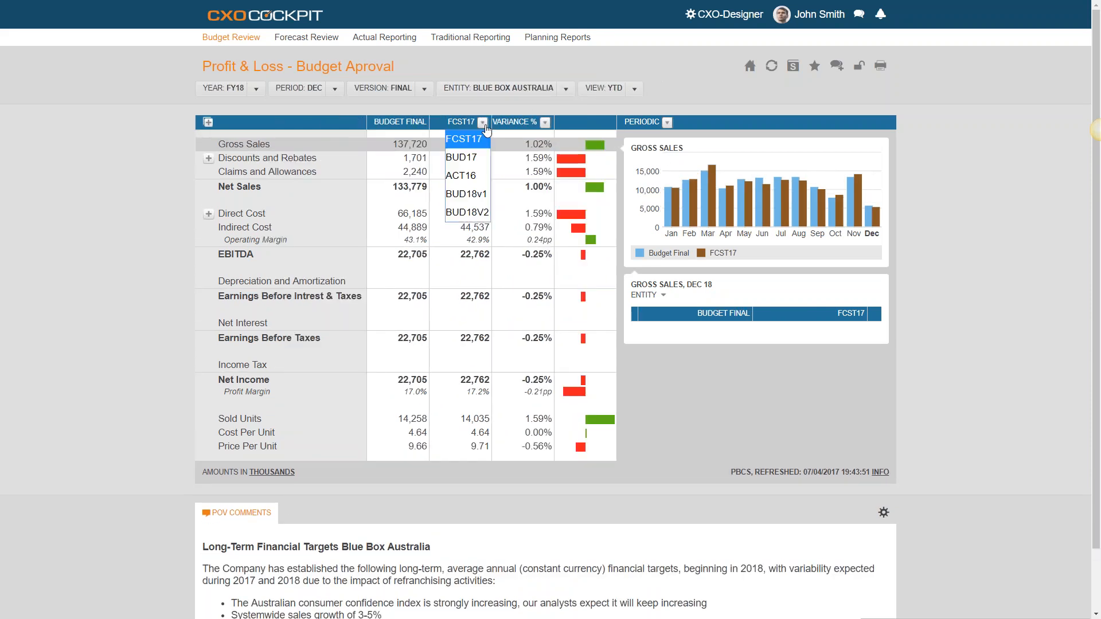
pyautogui.click(473, 156)
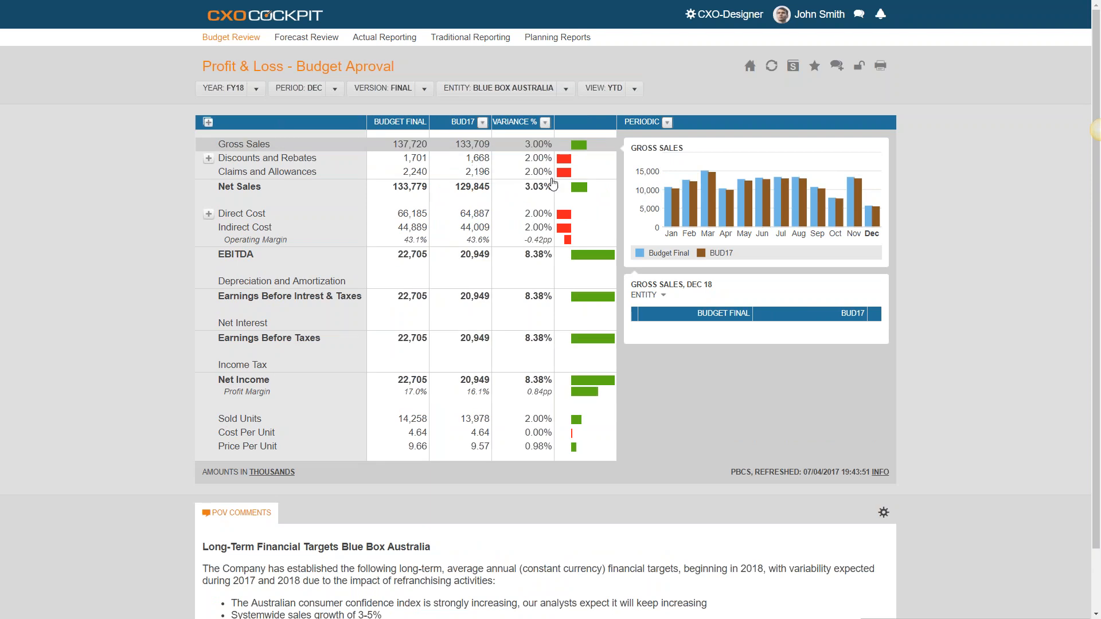
# Break down Gross Sales by Product and expand every level of the product hierarchy in the detail table.
pyautogui.click(648, 295)
pyautogui.click(656, 348)
pyautogui.click(642, 333)
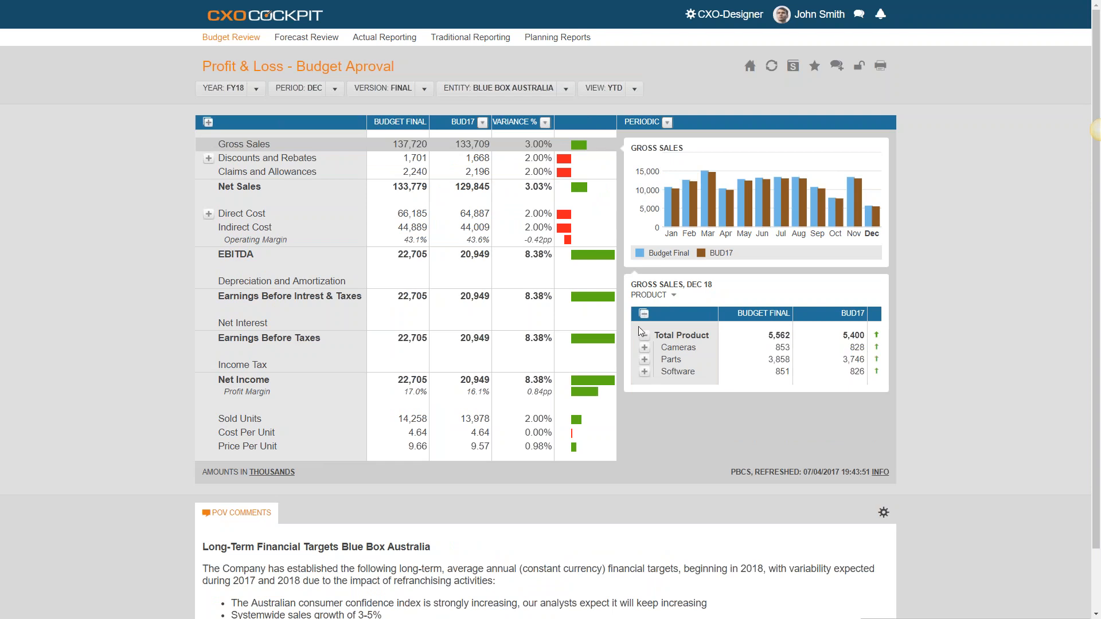
pyautogui.click(644, 314)
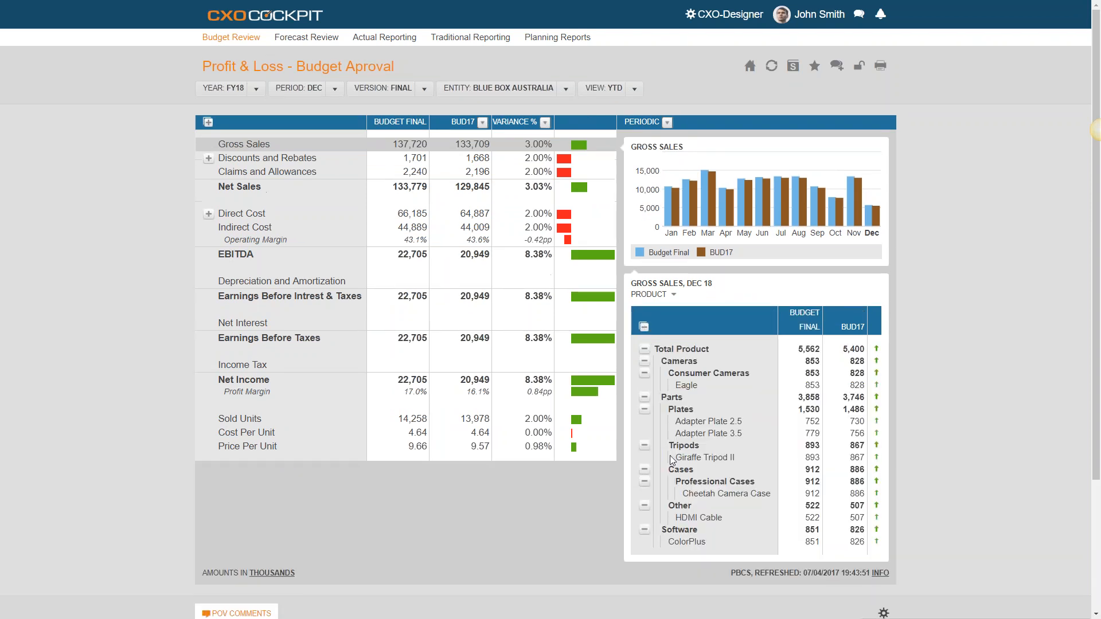
# Collapse the Tripods, Cases, Other and Software groups in the product detail table.
pyautogui.click(645, 447)
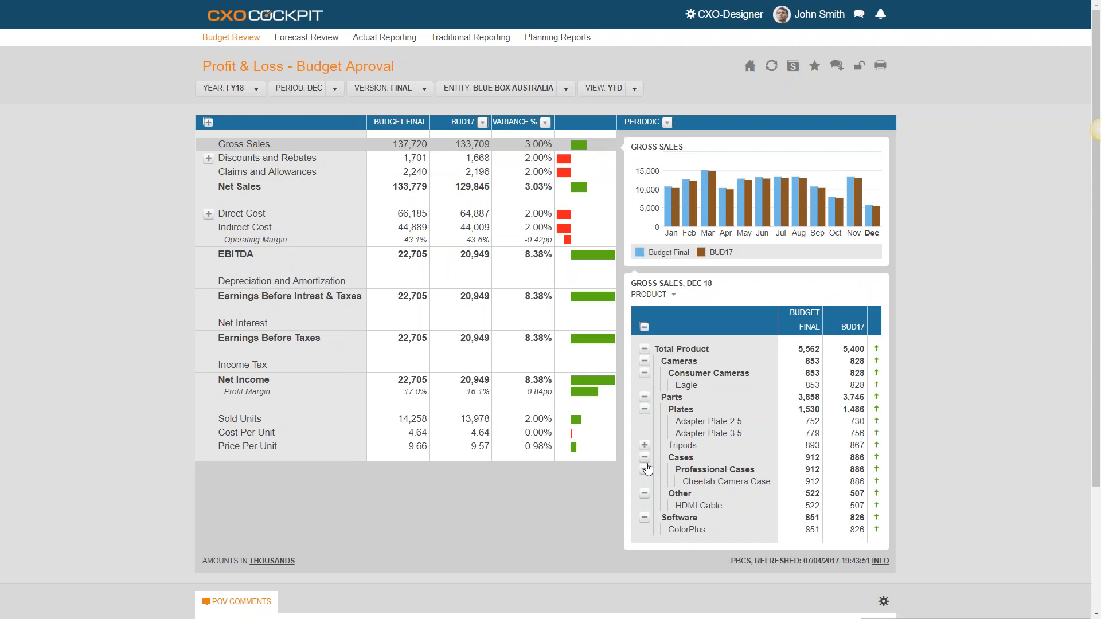
pyautogui.click(646, 459)
pyautogui.click(645, 470)
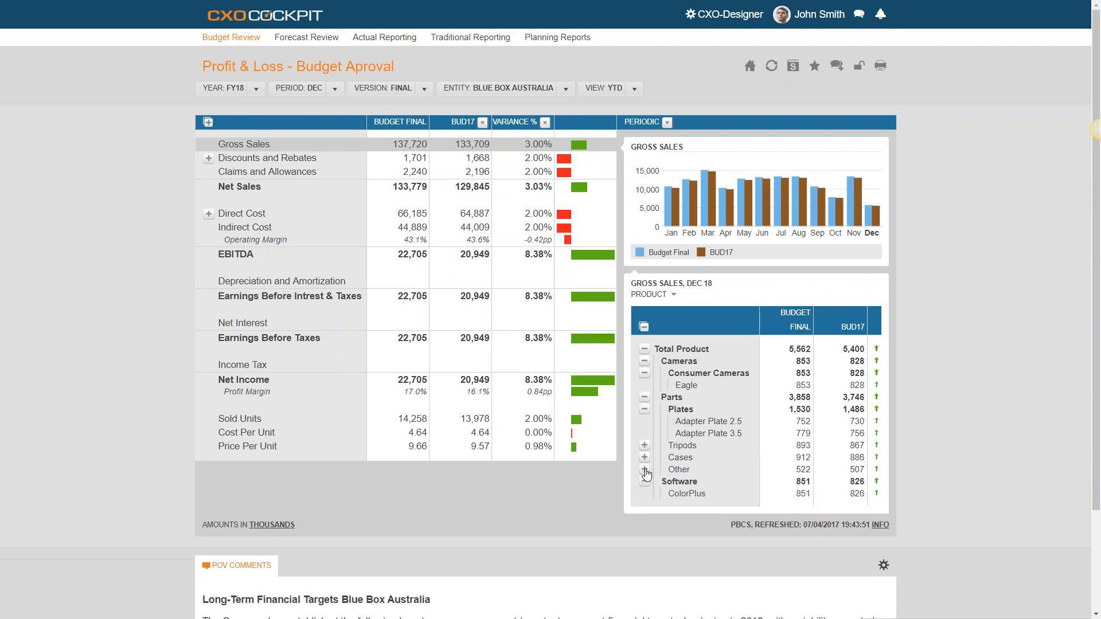
pyautogui.click(645, 482)
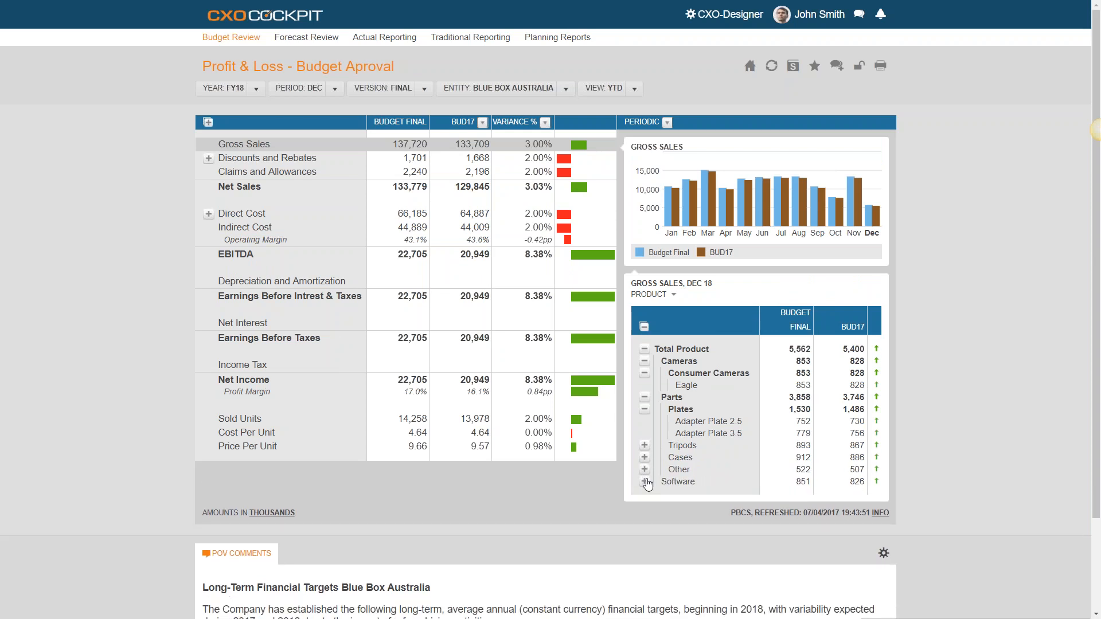
# Read through and highlight the full POV comment on Blue Box Australia's long-term financial targets.
pyautogui.scroll(-2, 646, 484)
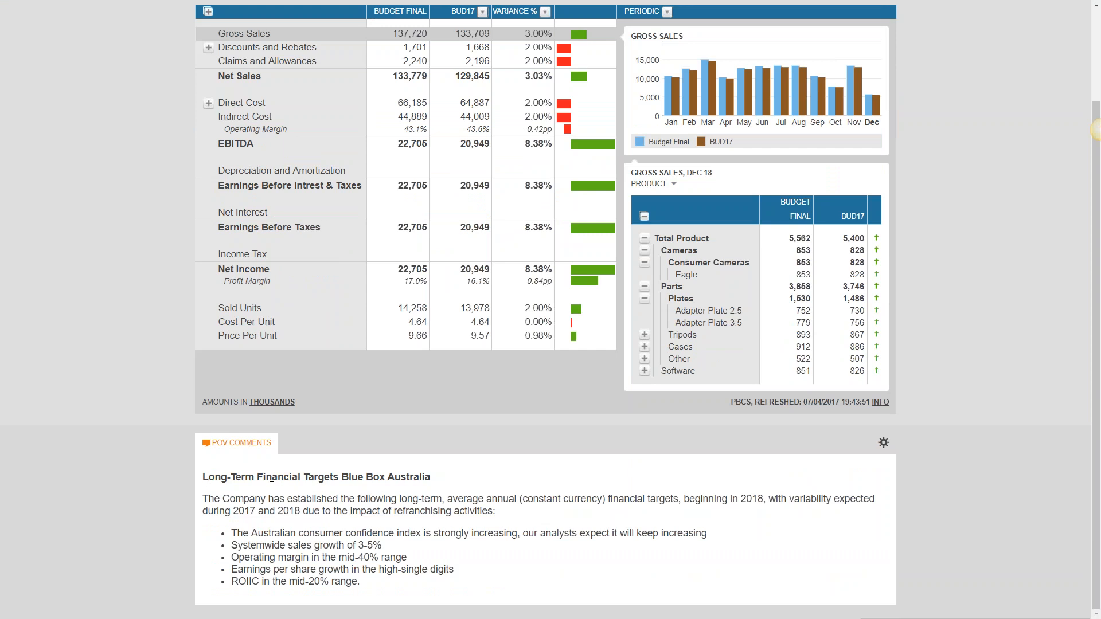
pyautogui.moveTo(202, 477); pyautogui.dragTo(408, 594)
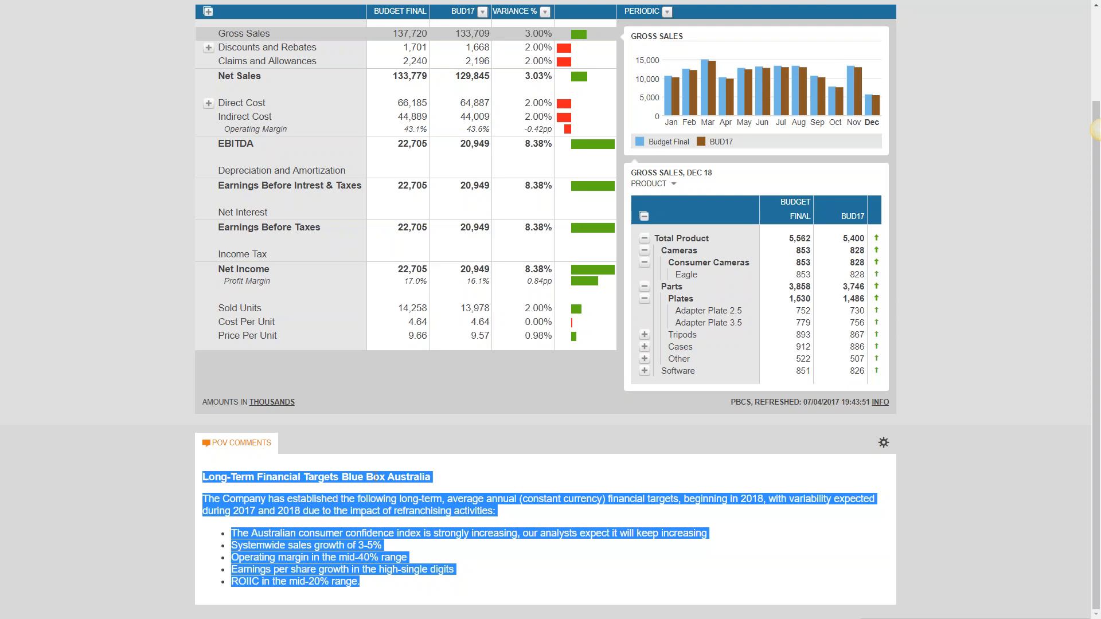
pyautogui.scroll(2, 799, 90)
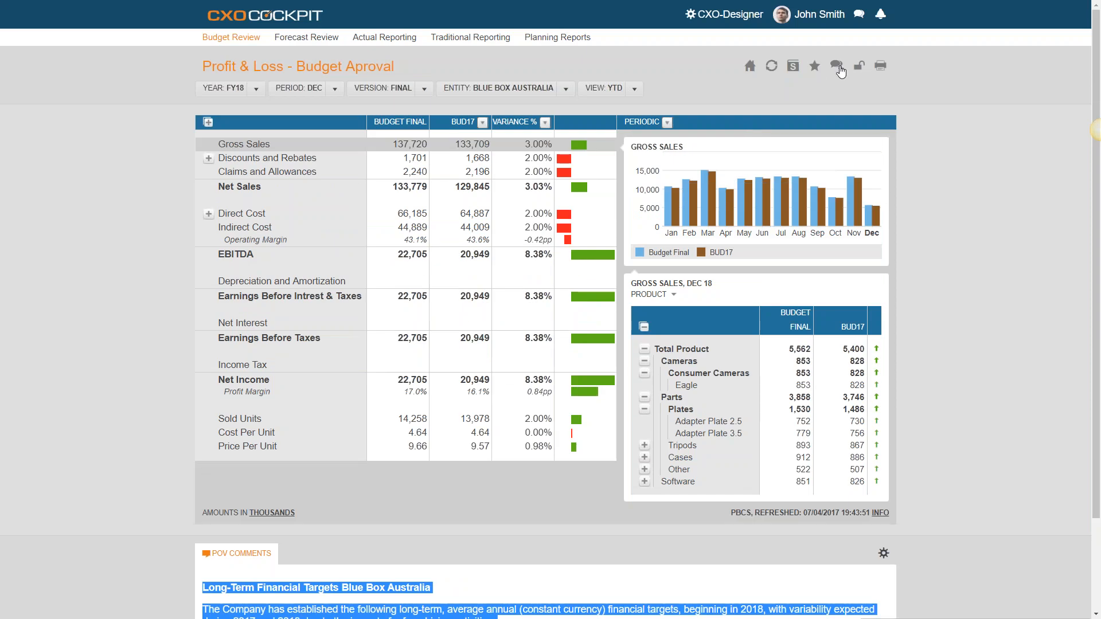
# Start a conversation about the current report with the subject "Missing chart with index" and one colleague as participant.
pyautogui.click(840, 72)
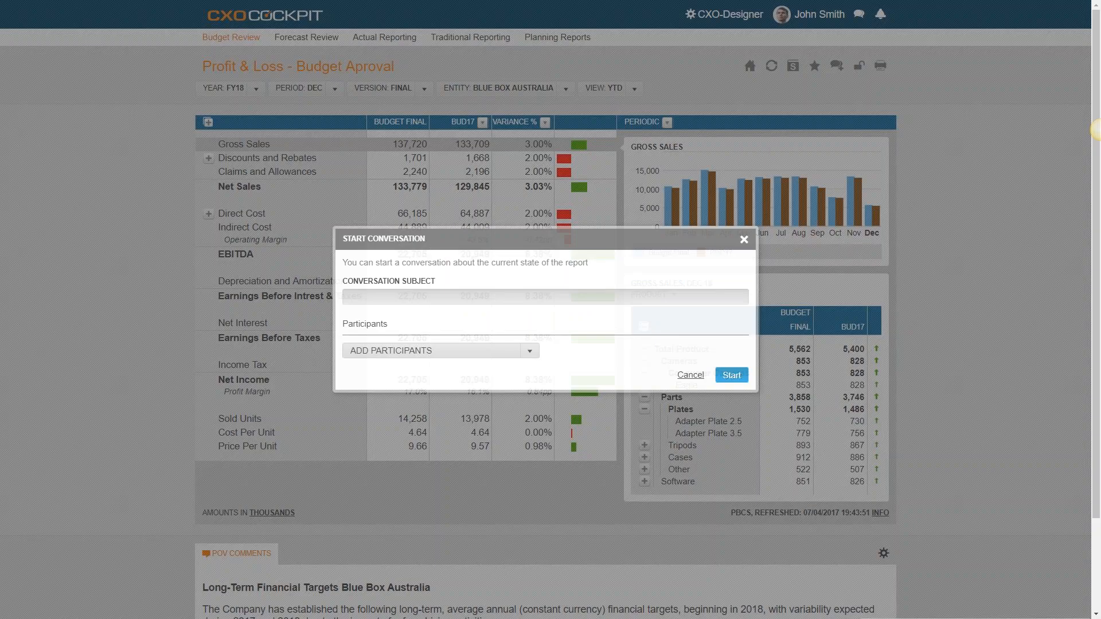
pyautogui.click(507, 300)
pyautogui.write('Missing chart')
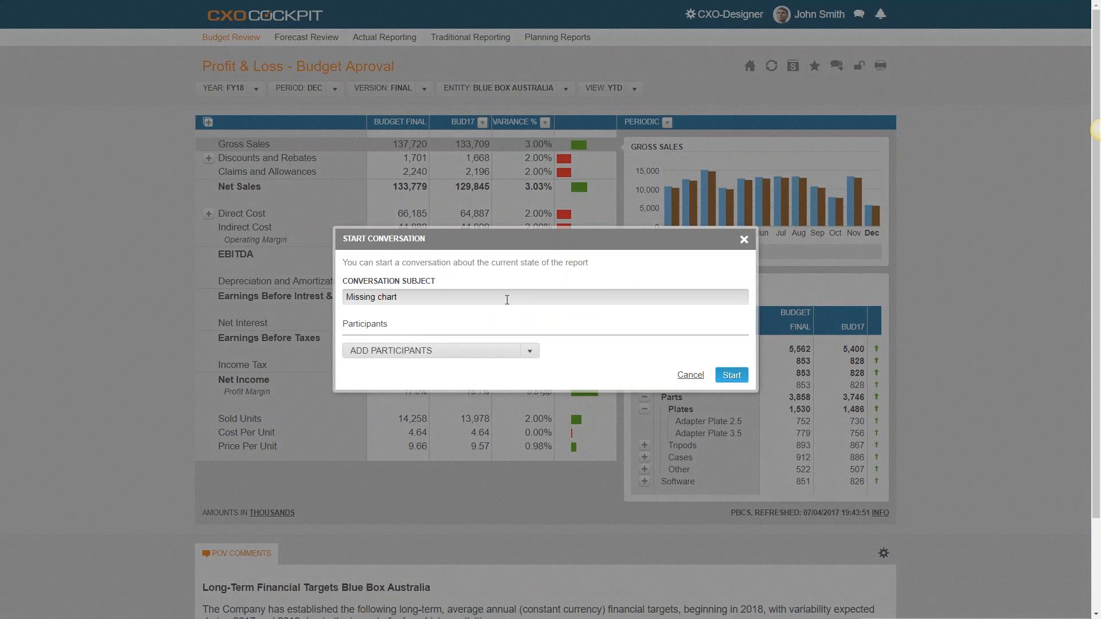
pyautogui.write(' with index')
pyautogui.click(443, 352)
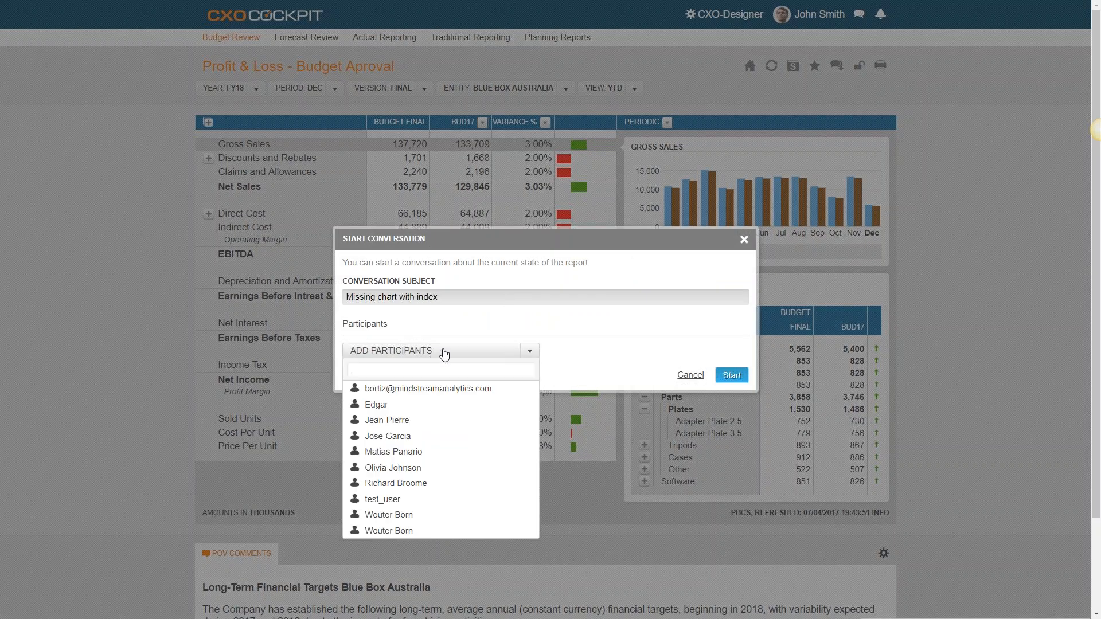
pyautogui.click(432, 437)
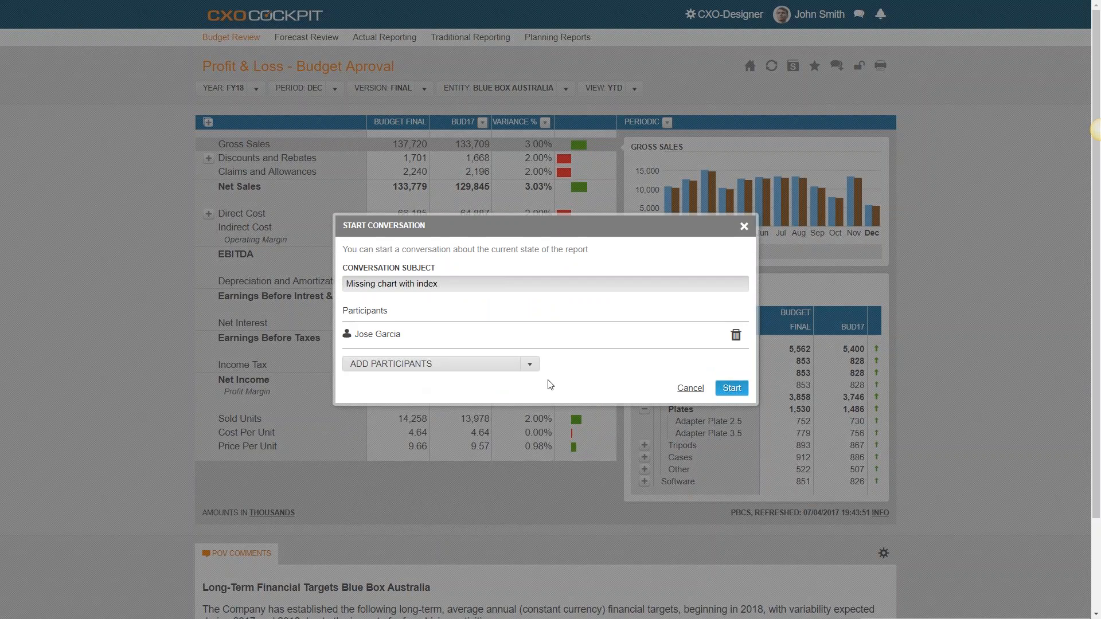
pyautogui.click(731, 388)
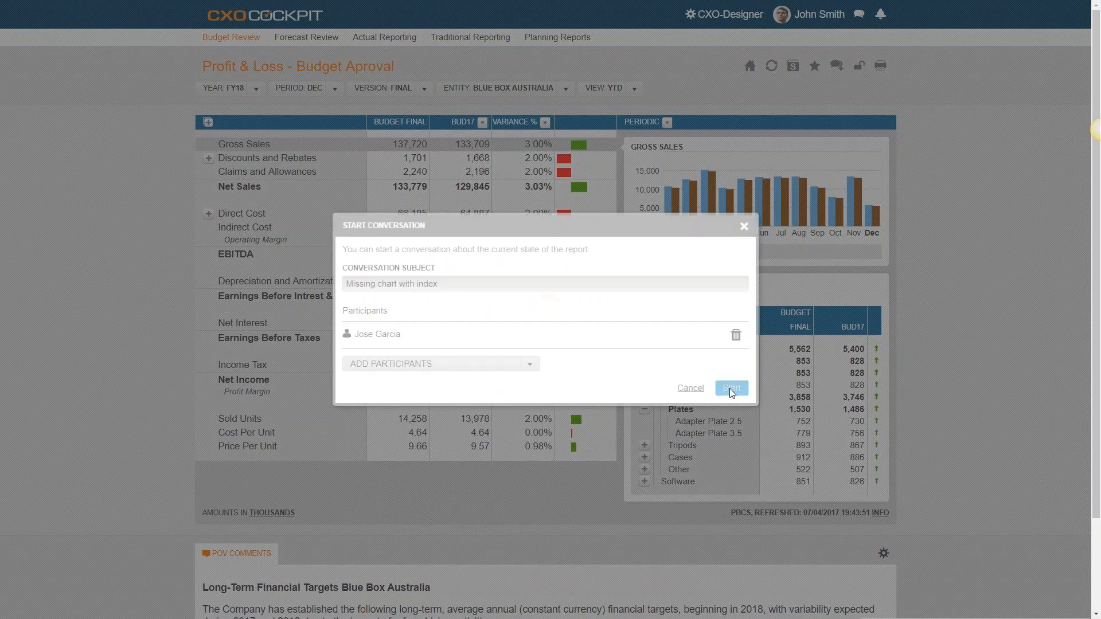
# Send the message "Please add this chart as agreed" in the "Missing chart with index" conversation.
pyautogui.write('Plea')
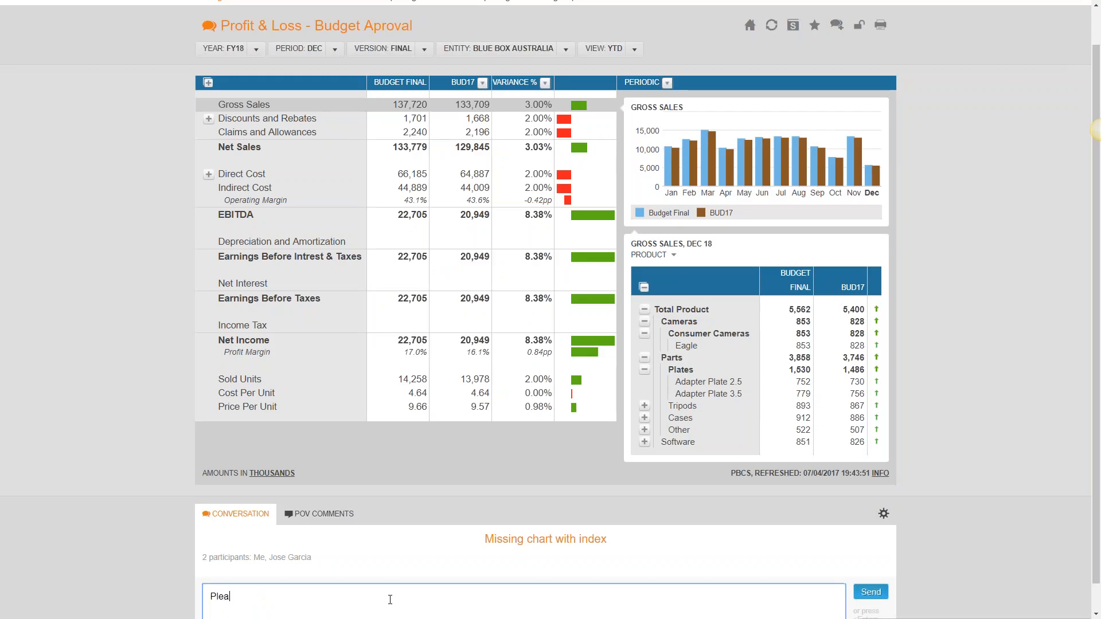
pyautogui.write('se ad d')
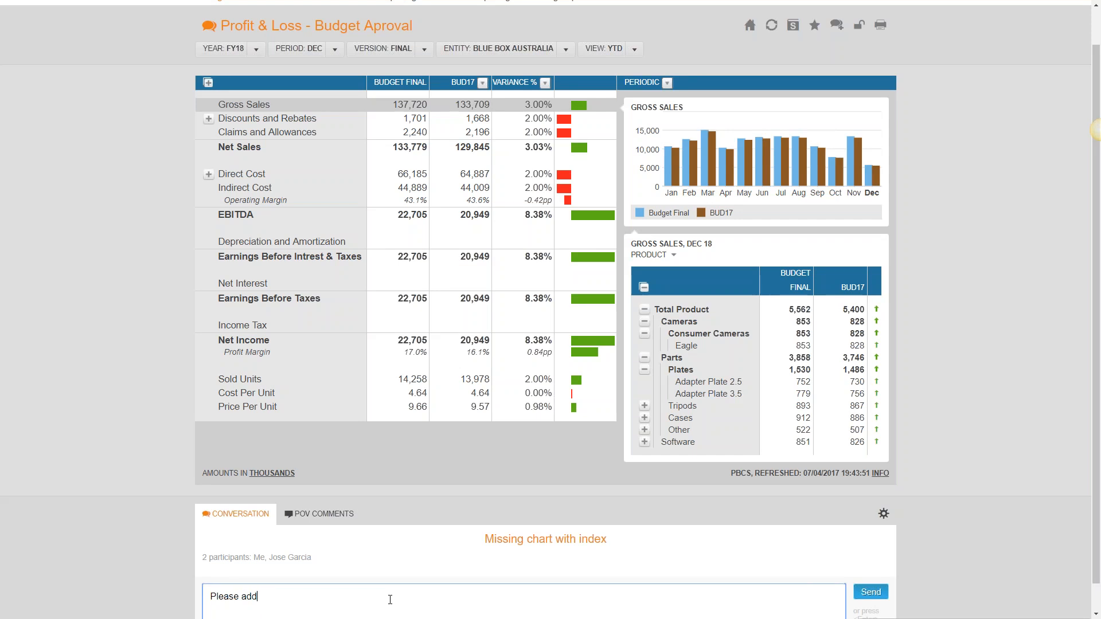
pyautogui.write('this chart as agreed')
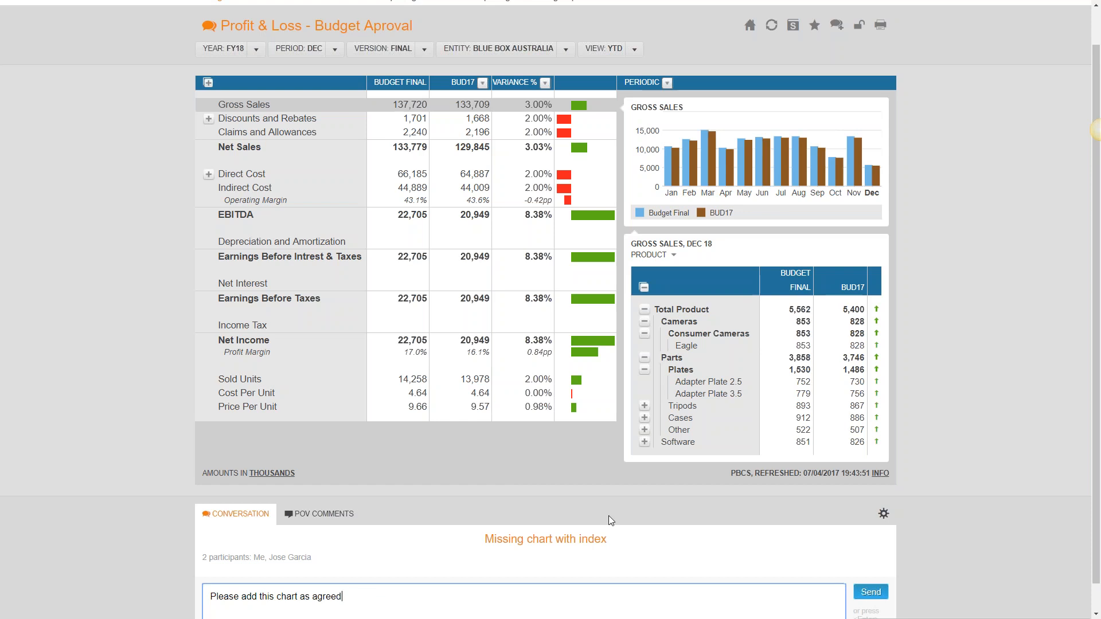
pyautogui.click(866, 590)
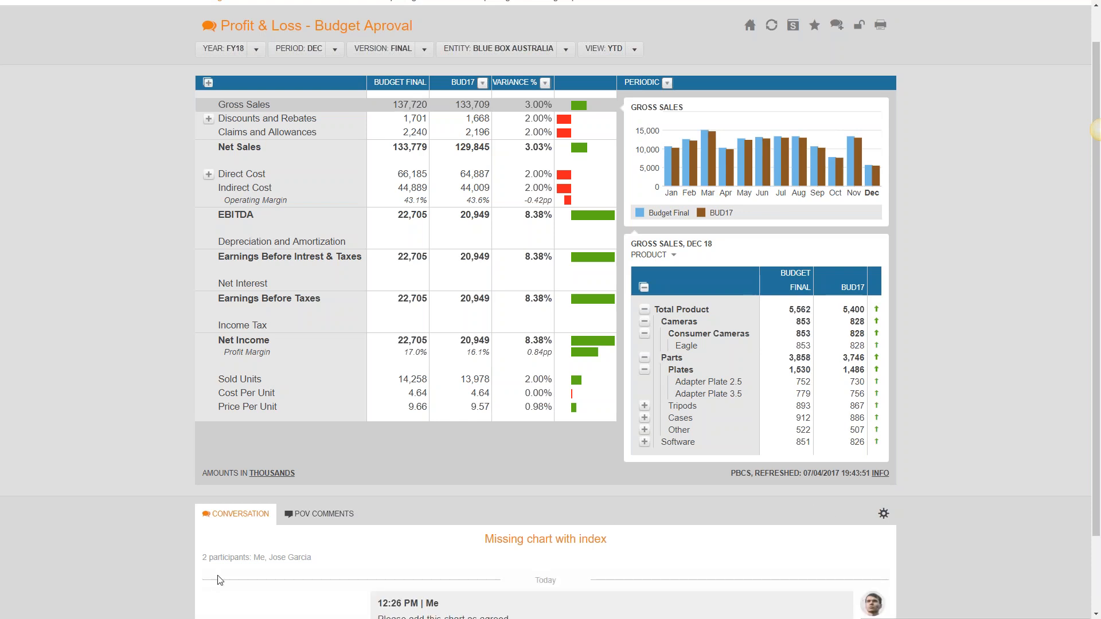
pyautogui.scroll(-2, 220, 579)
pyautogui.scroll(3, 605, 459)
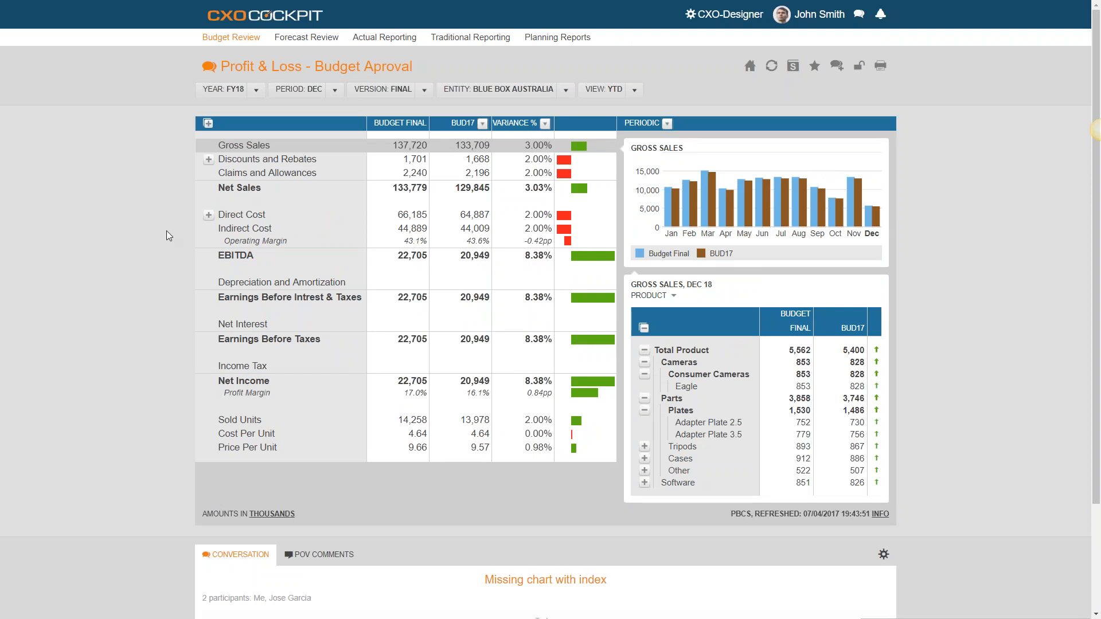
# Switch to the colleague's login window, enter the account password and log in to the PBCS application.
pyautogui.hotkey('alt', 'Tab')
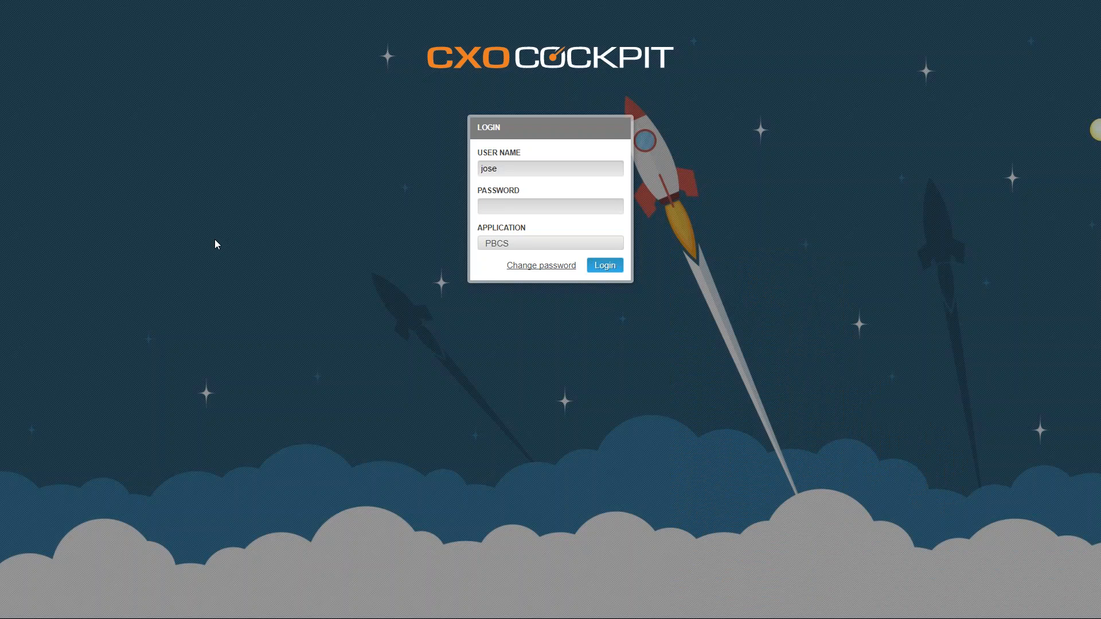
pyautogui.click(527, 204)
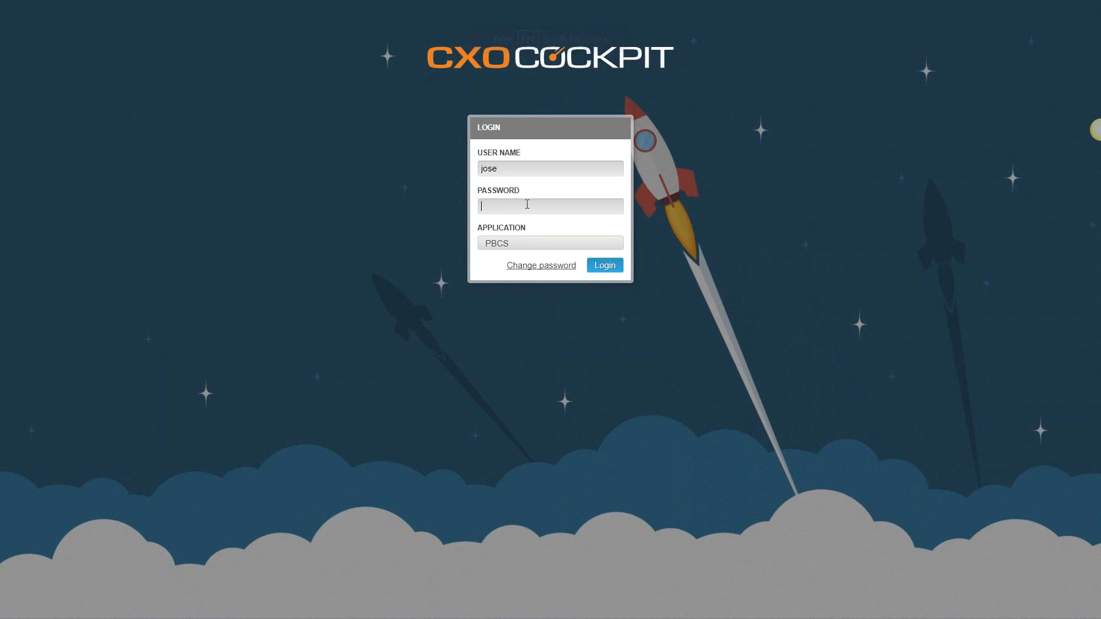
pyautogui.write('•••••••••')
pyautogui.press('Return')
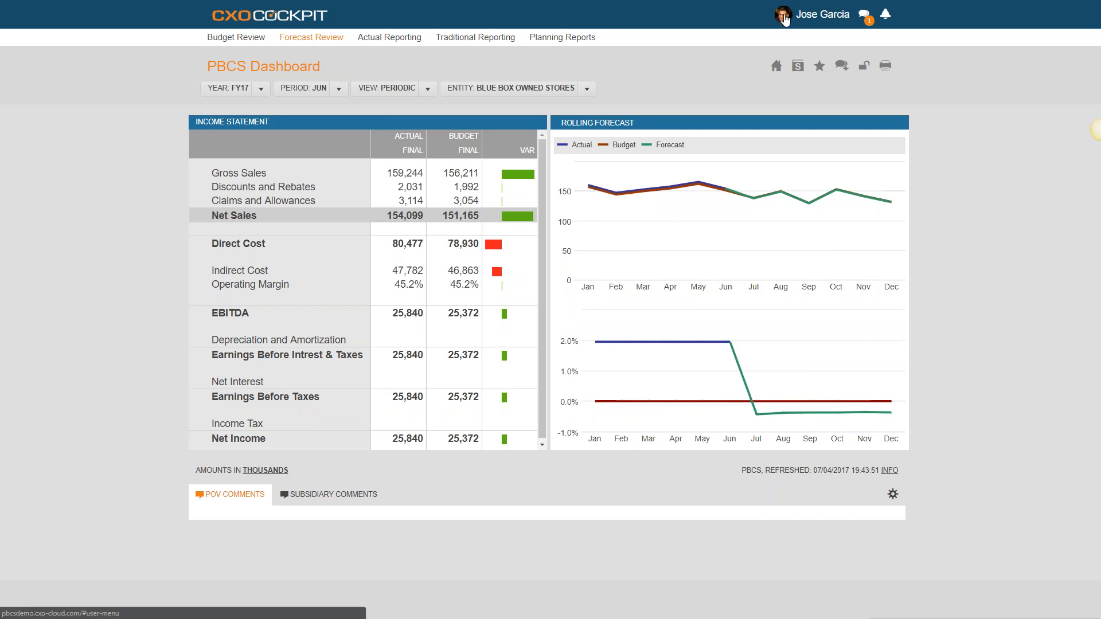
# Open the "Missing chart with index" conversation as the colleague and review the report's POV comments.
pyautogui.click(866, 17)
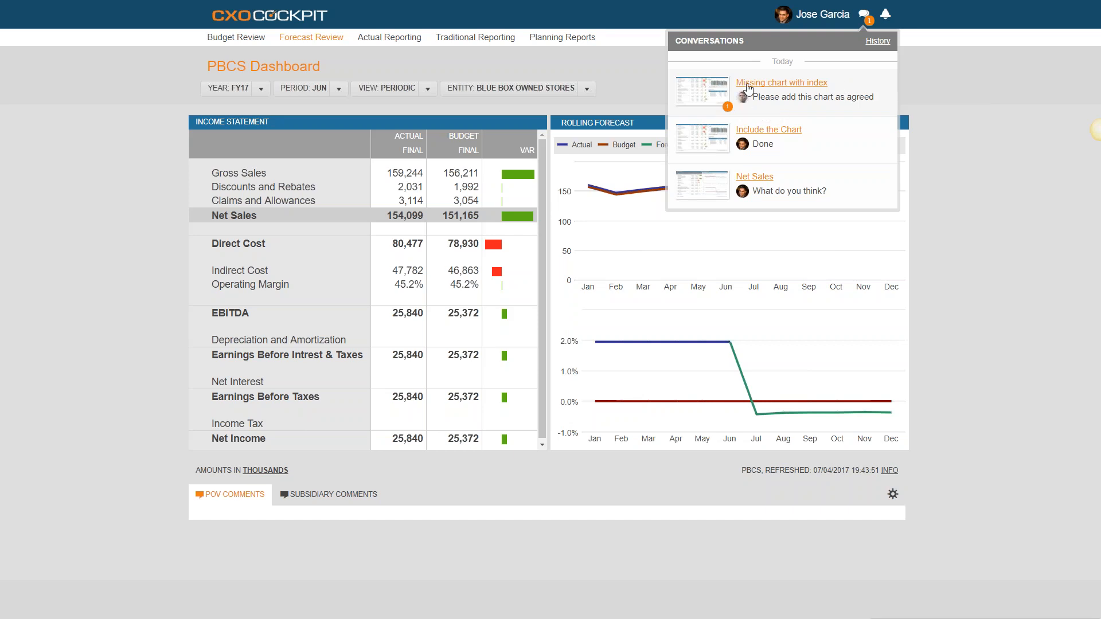
pyautogui.click(780, 84)
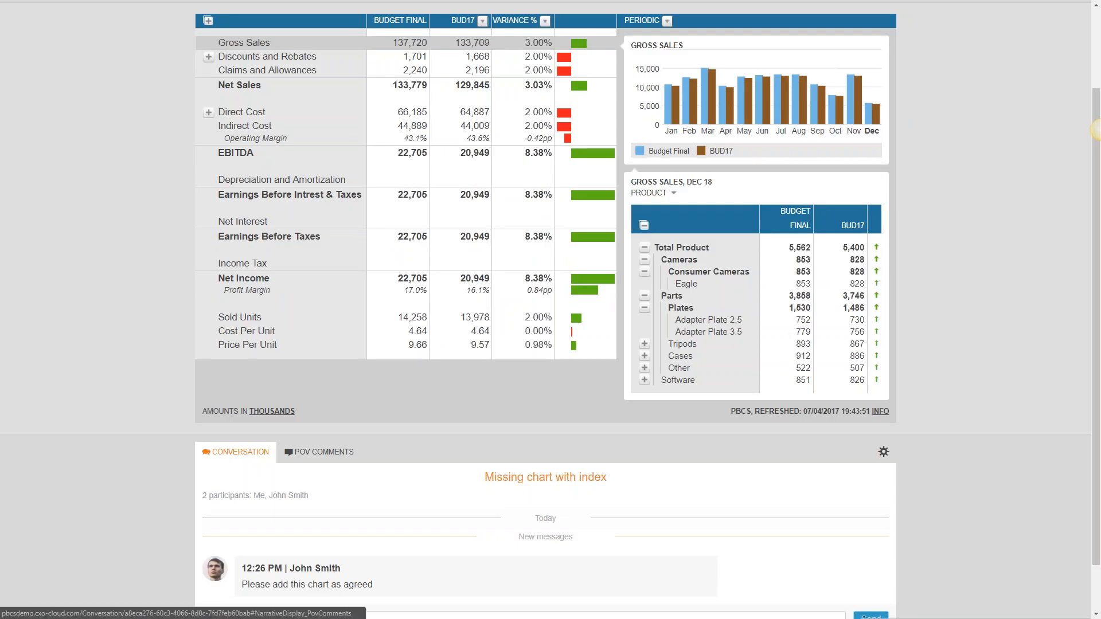
pyautogui.click(324, 452)
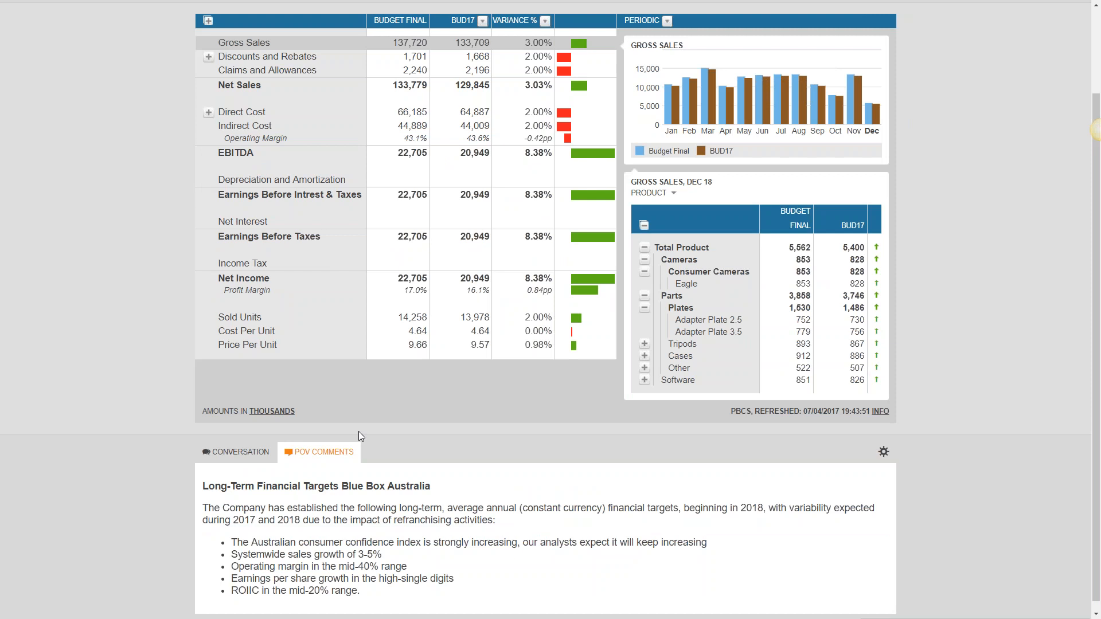
pyautogui.scroll(-1, 359, 433)
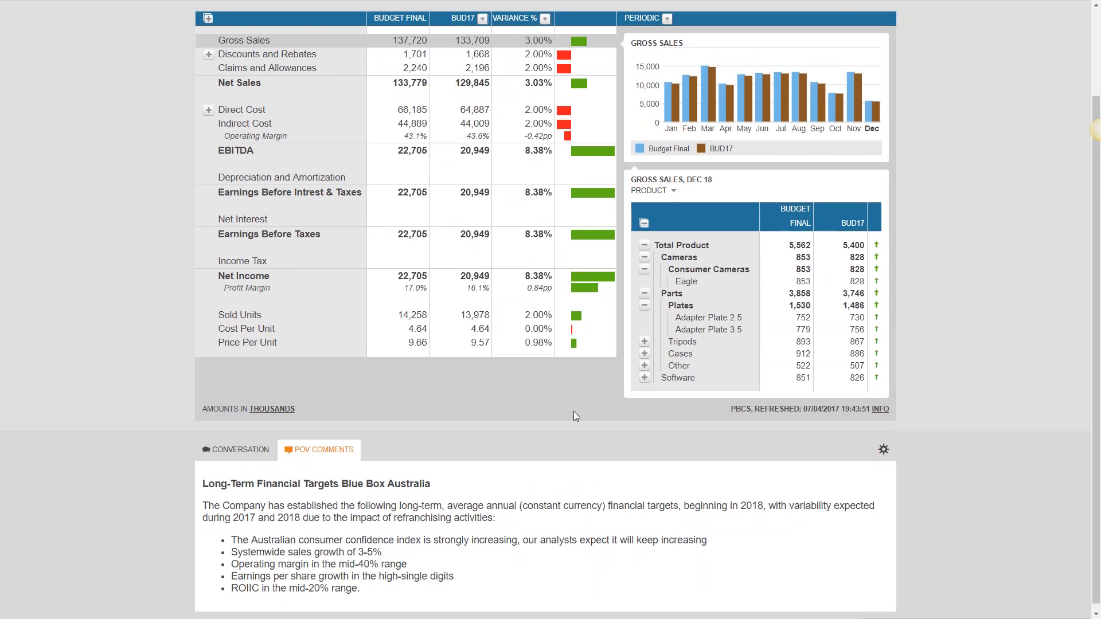
pyautogui.scroll(3, 573, 415)
pyautogui.scroll(1, 628, 466)
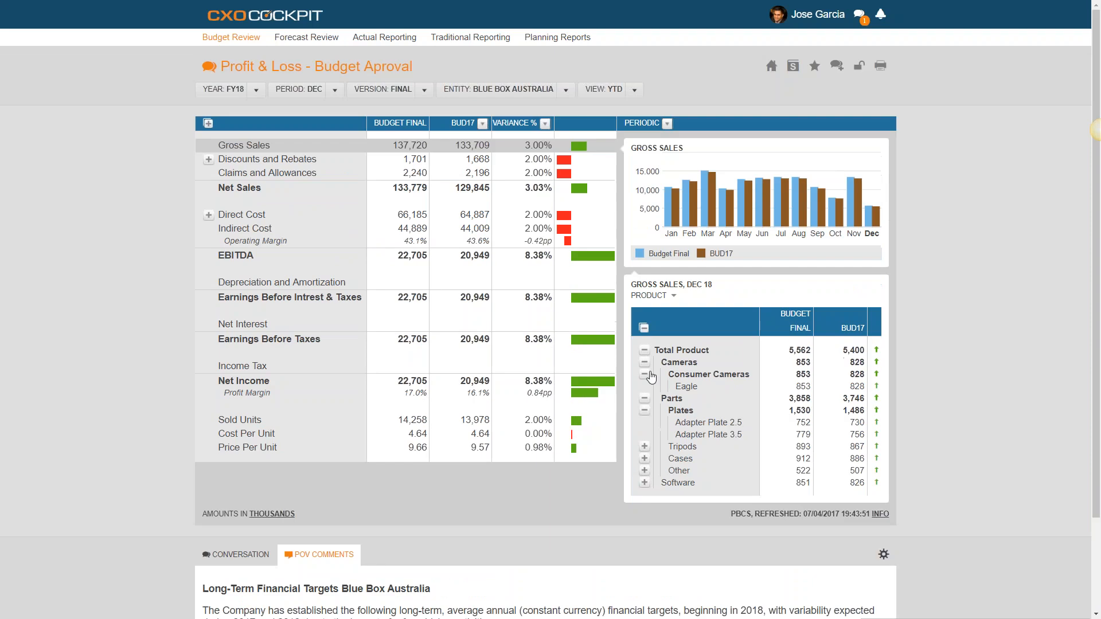
# Edit the POV comment and add an empty line after the bullet on the Australian consumer confidence index.
pyautogui.click(859, 13)
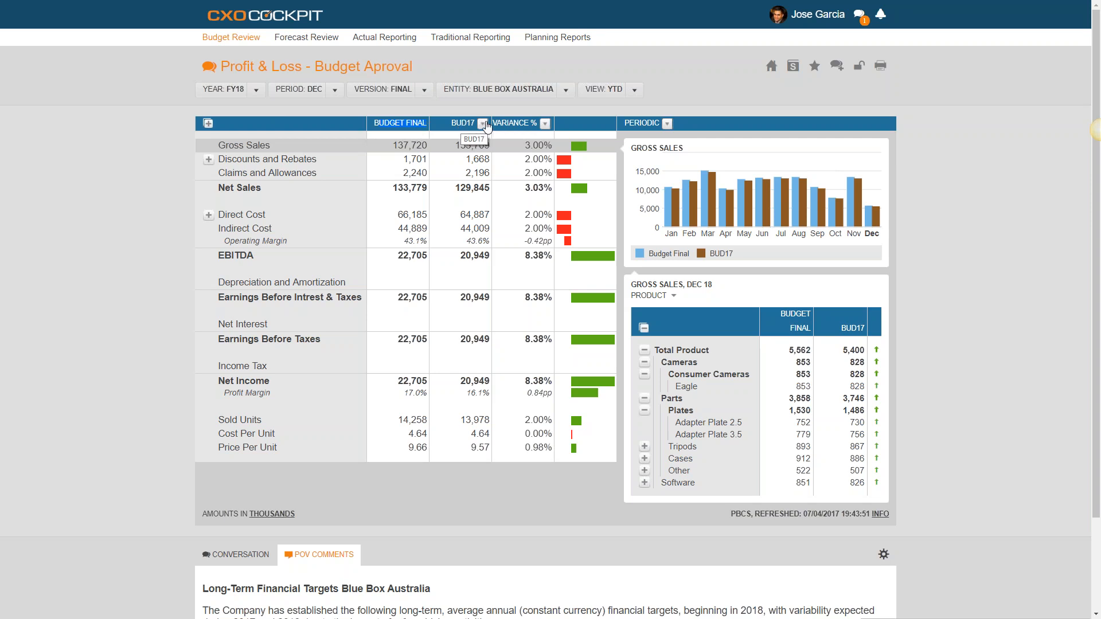
pyautogui.moveTo(691, 216)
pyautogui.scroll(-2, 680, 480)
pyautogui.click(883, 442)
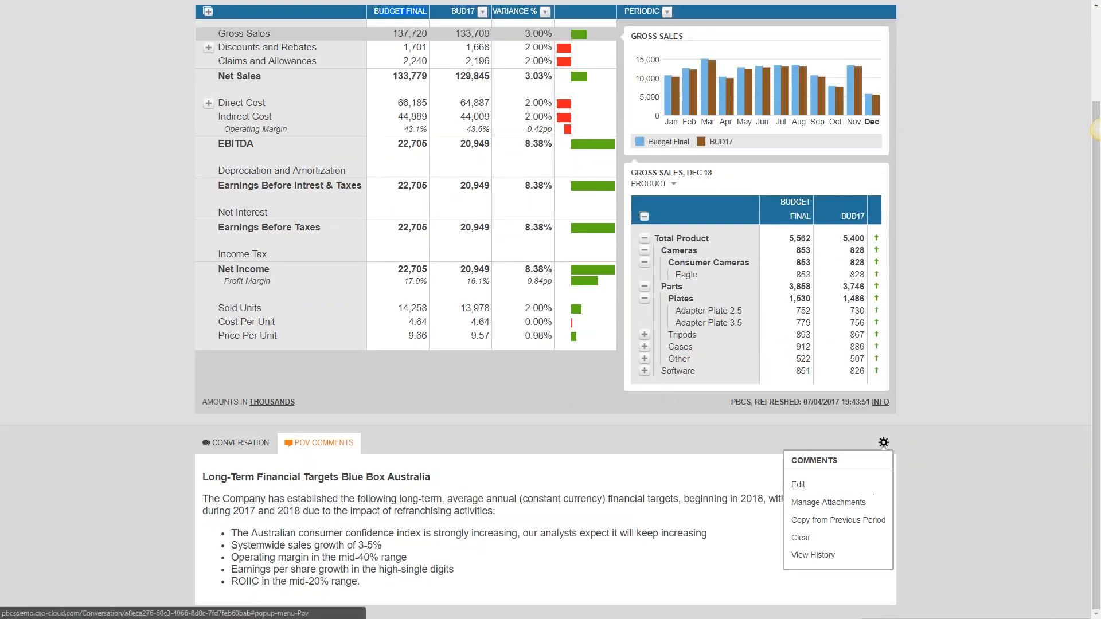
pyautogui.click(798, 485)
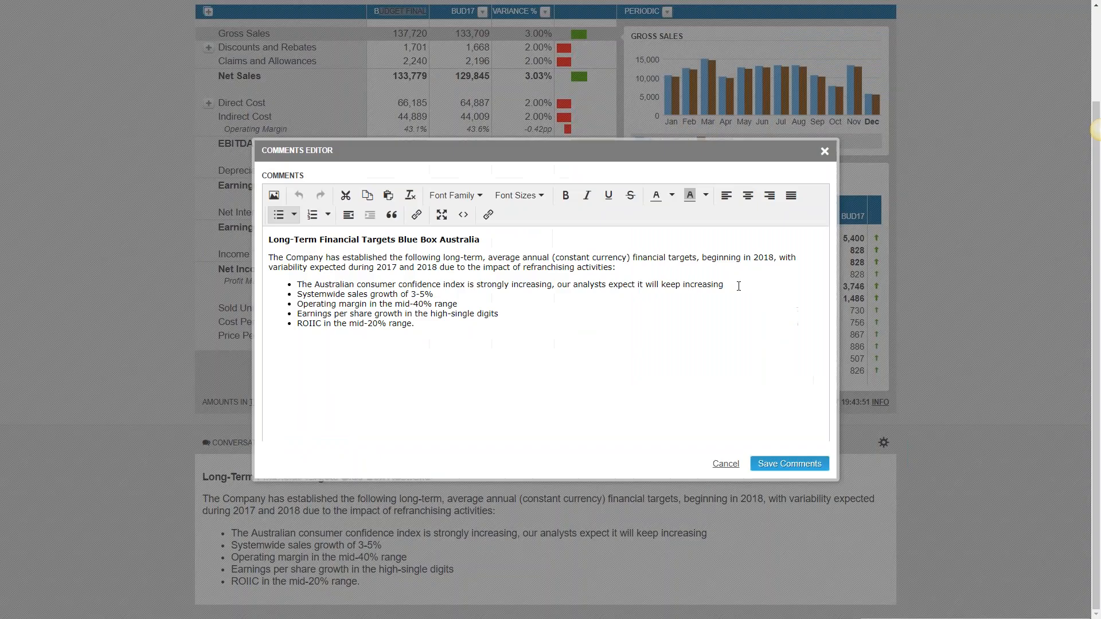
pyautogui.click(737, 285)
pyautogui.press('Return')
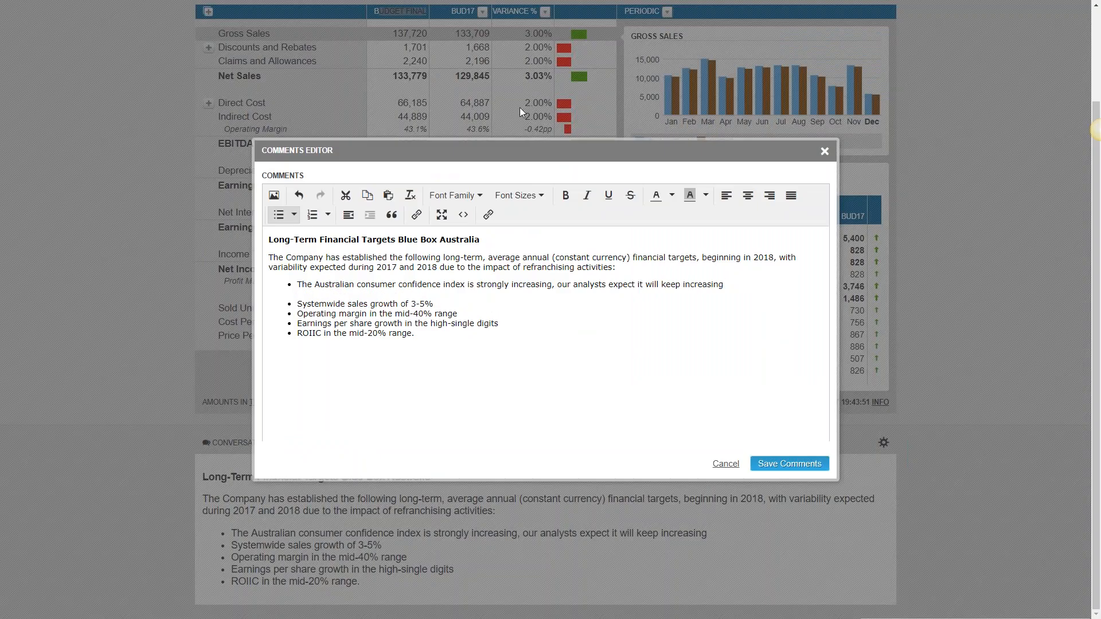
# Start inserting an image on the empty line, using Australian Cosnumer Confidence Index.png from the Plan Support folder as its source.
pyautogui.click(274, 196)
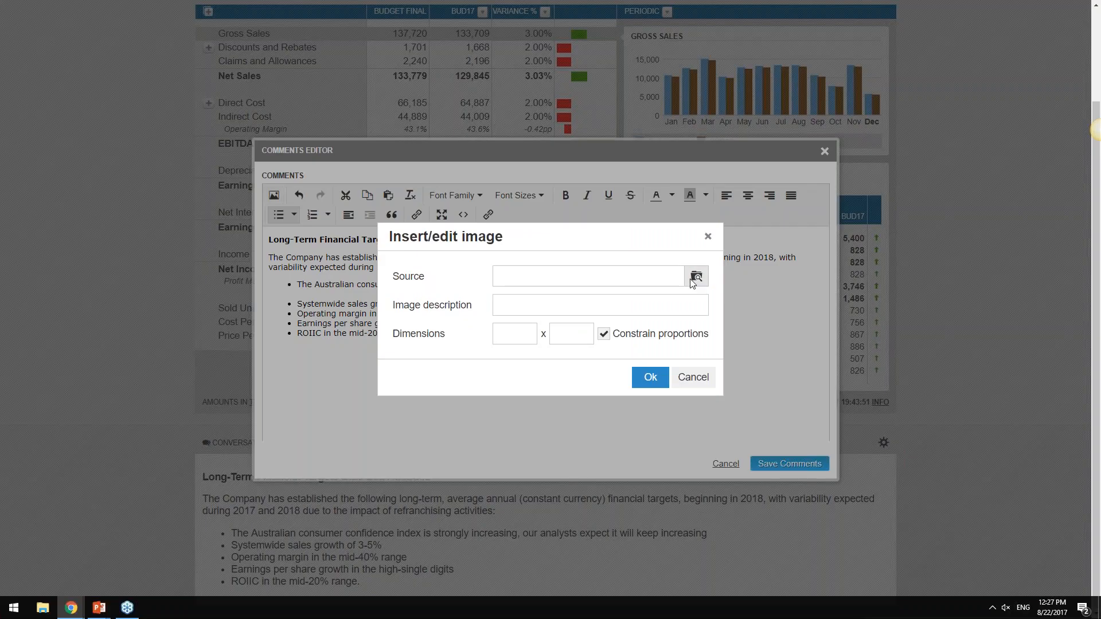
pyautogui.click(695, 277)
pyautogui.click(222, 105)
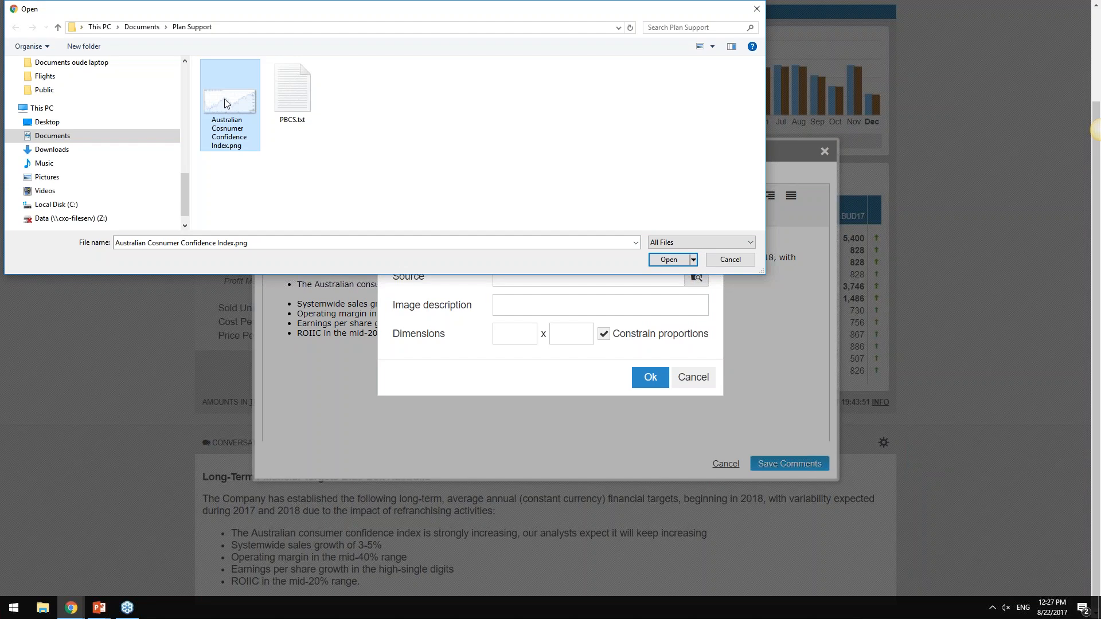
pyautogui.doubleClick(224, 98)
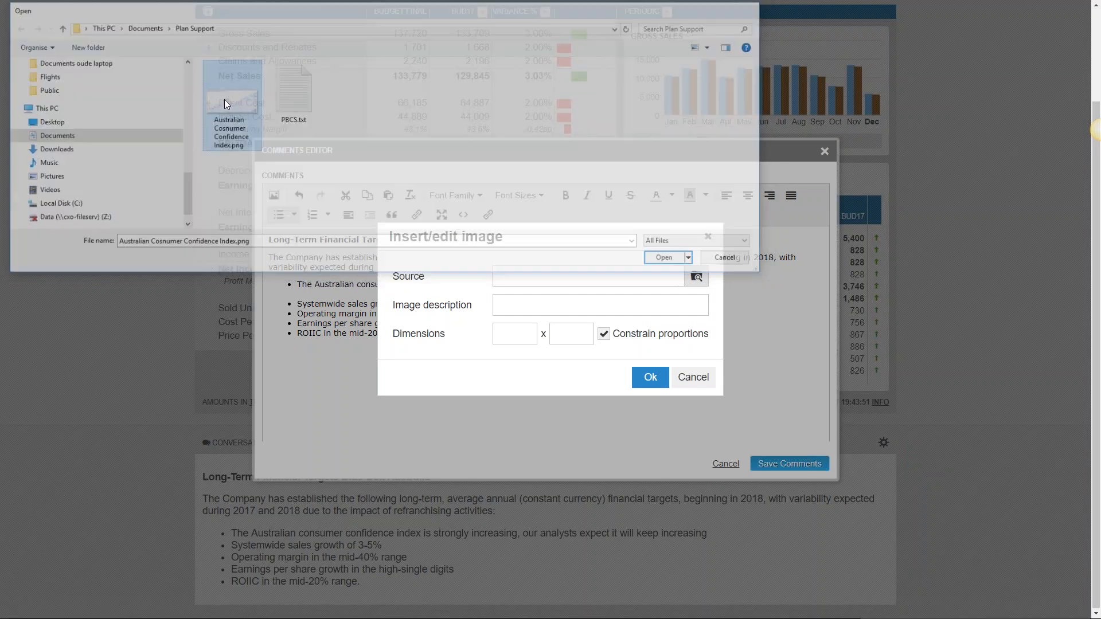
# Set the image width to 400 with proportions constrained, insert it and save the comments.
pyautogui.click(534, 334)
pyautogui.write('200')
pyautogui.press('BackSpace')
pyautogui.press('BackSpace')
pyautogui.press('BackSpace')
pyautogui.write('400')
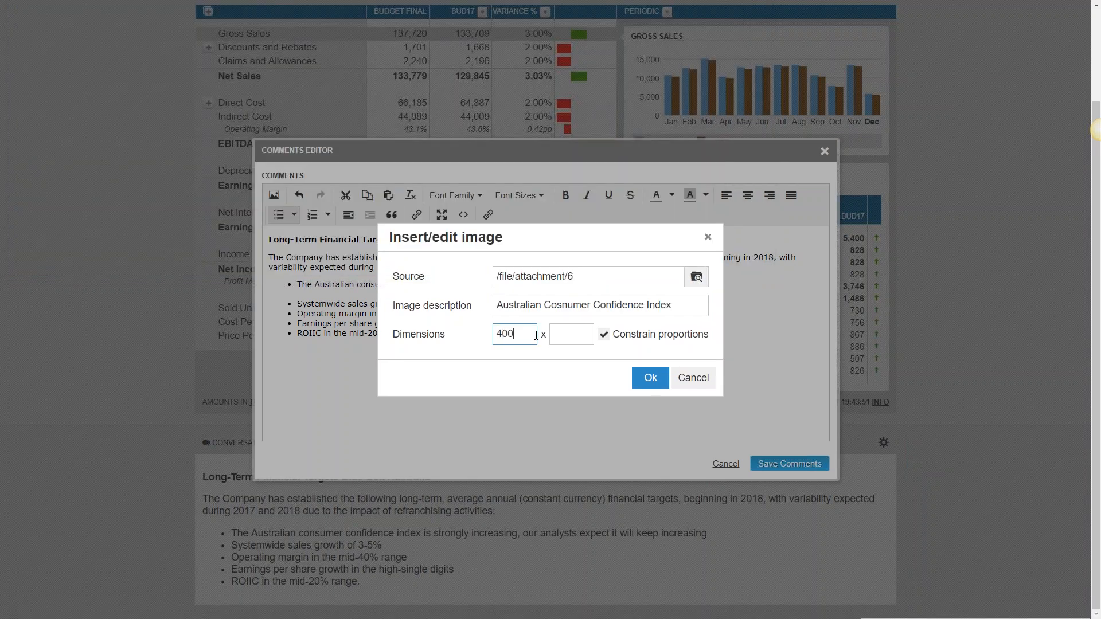
pyautogui.click(641, 385)
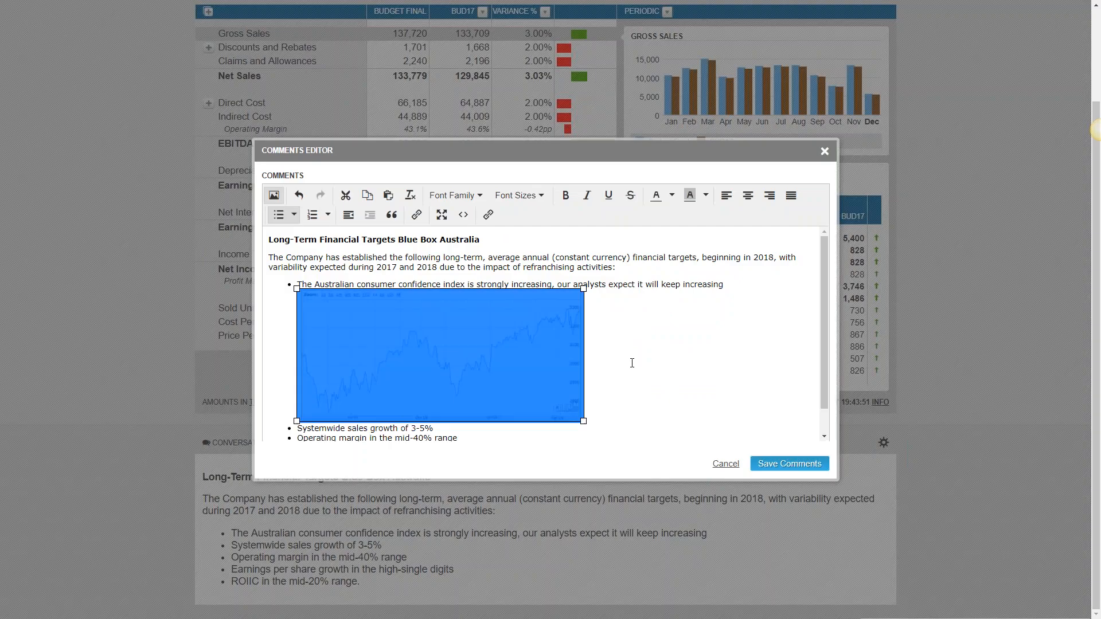
pyautogui.click(640, 423)
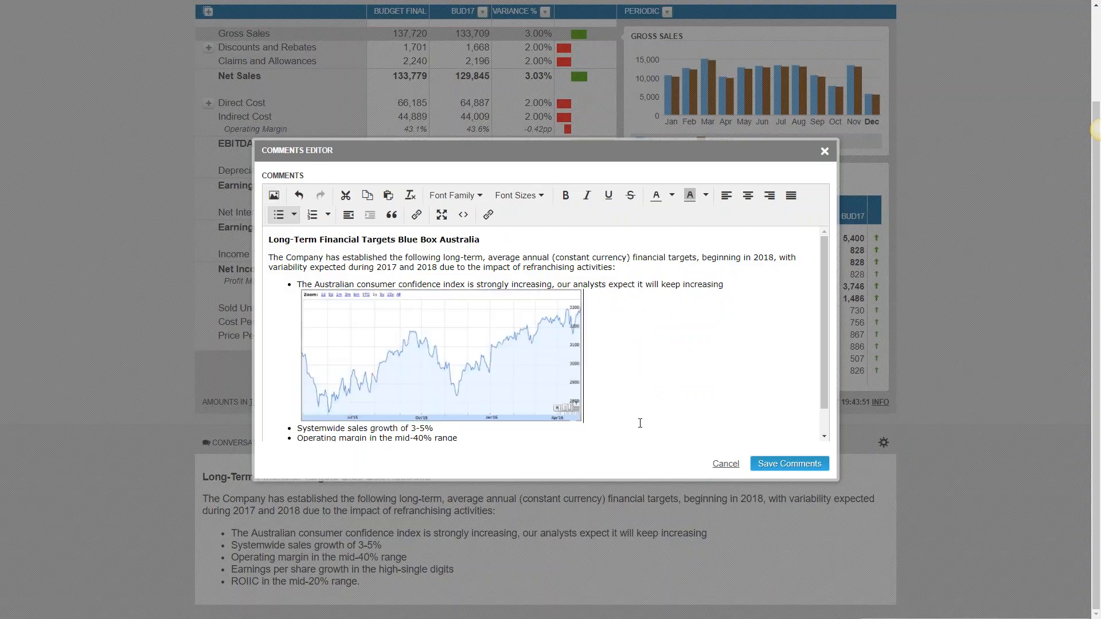
pyautogui.click(790, 462)
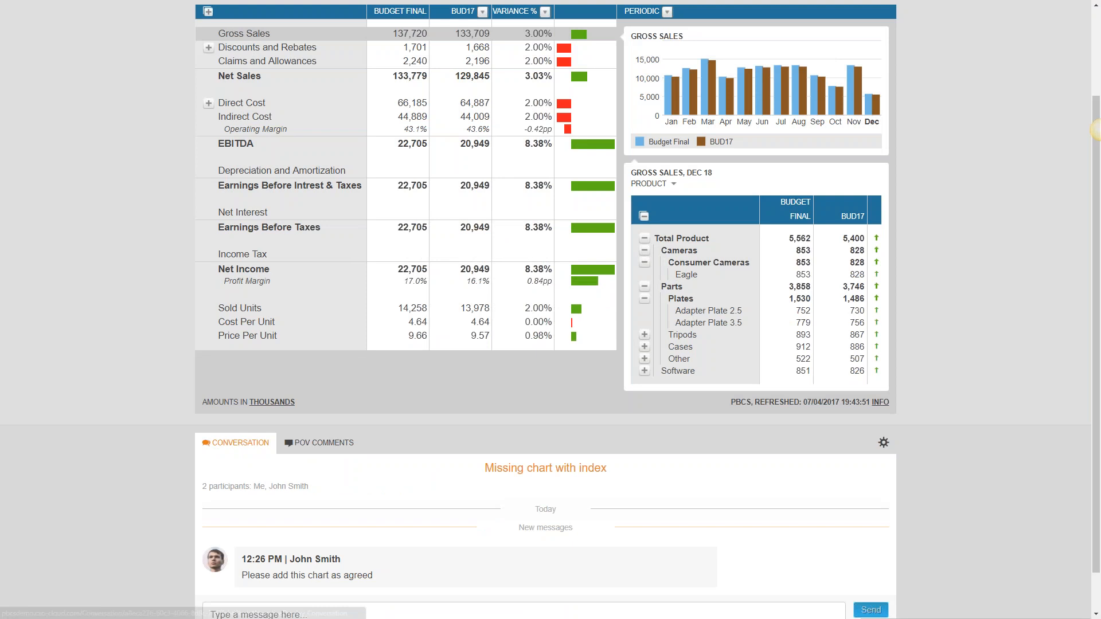
# Reply "Done" in the "Missing chart with index" conversation.
pyautogui.click(444, 612)
pyautogui.write('Done')
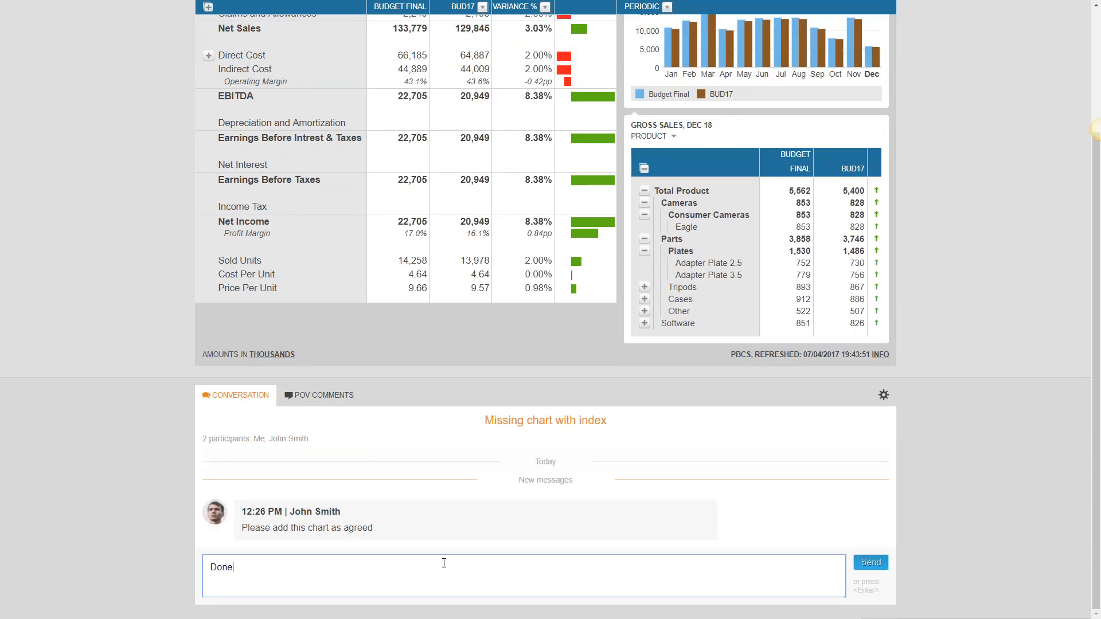
pyautogui.press('Return')
pyautogui.scroll(3, 639, 143)
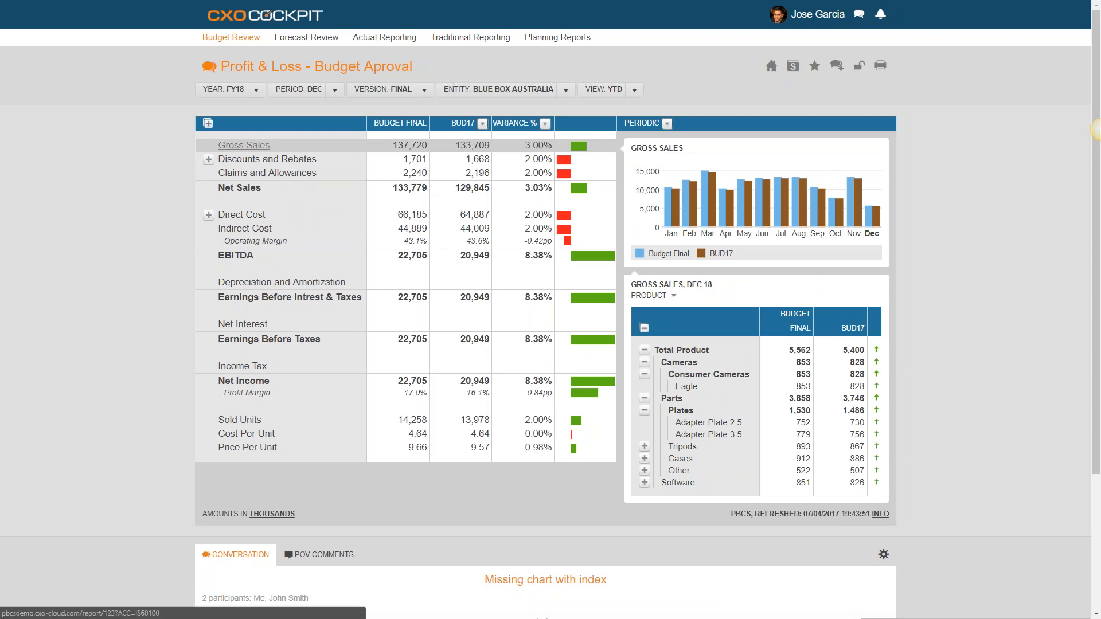
# Open the waterfall analysis for Gross Sales, then return to the budget report and show the EBITDA chart and product details.
pyautogui.click(264, 146)
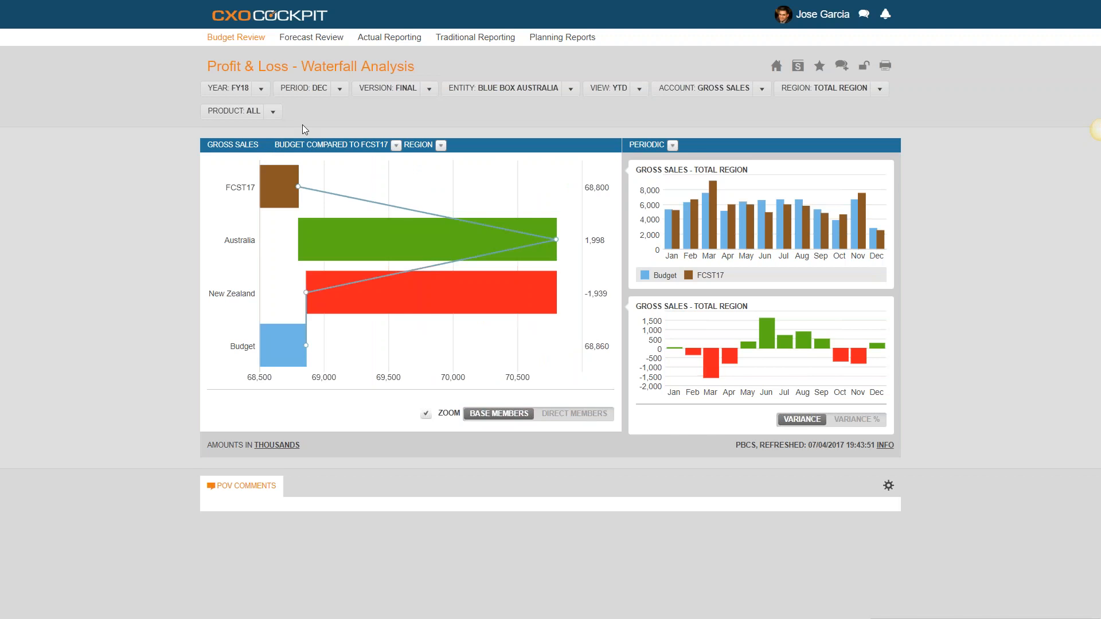
pyautogui.hotkey('alt', 'Left')
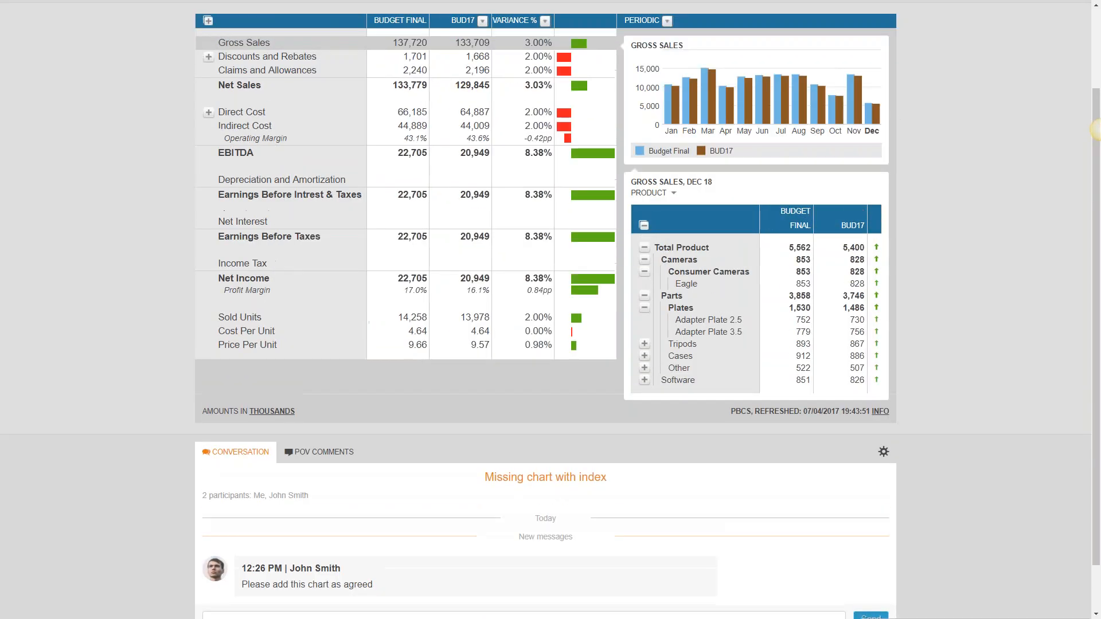
pyautogui.click(484, 162)
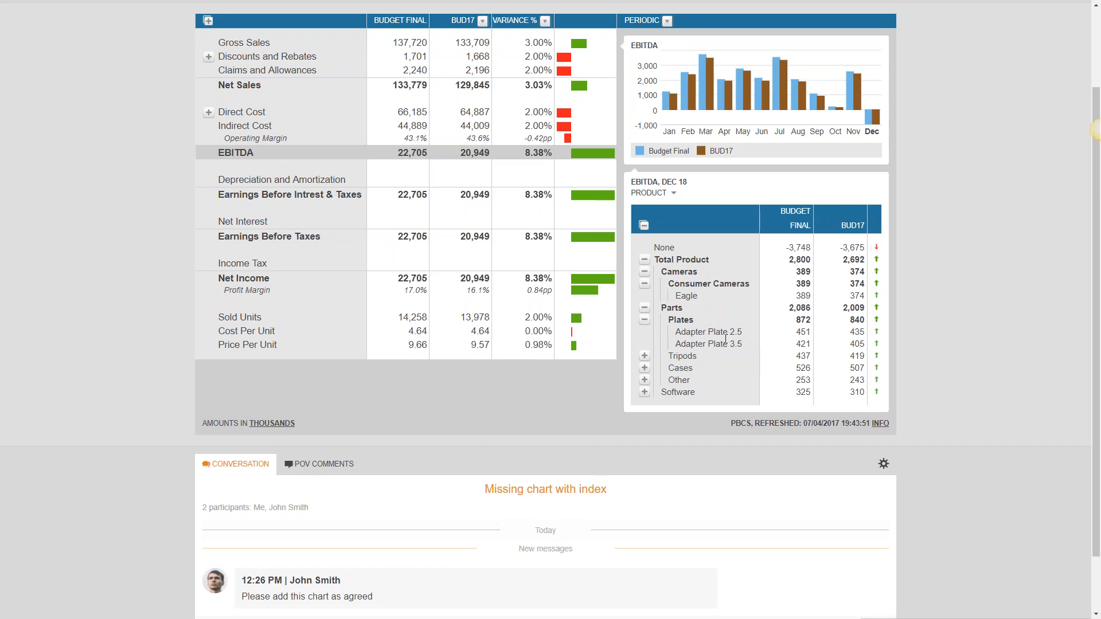
pyautogui.scroll(2, 725, 339)
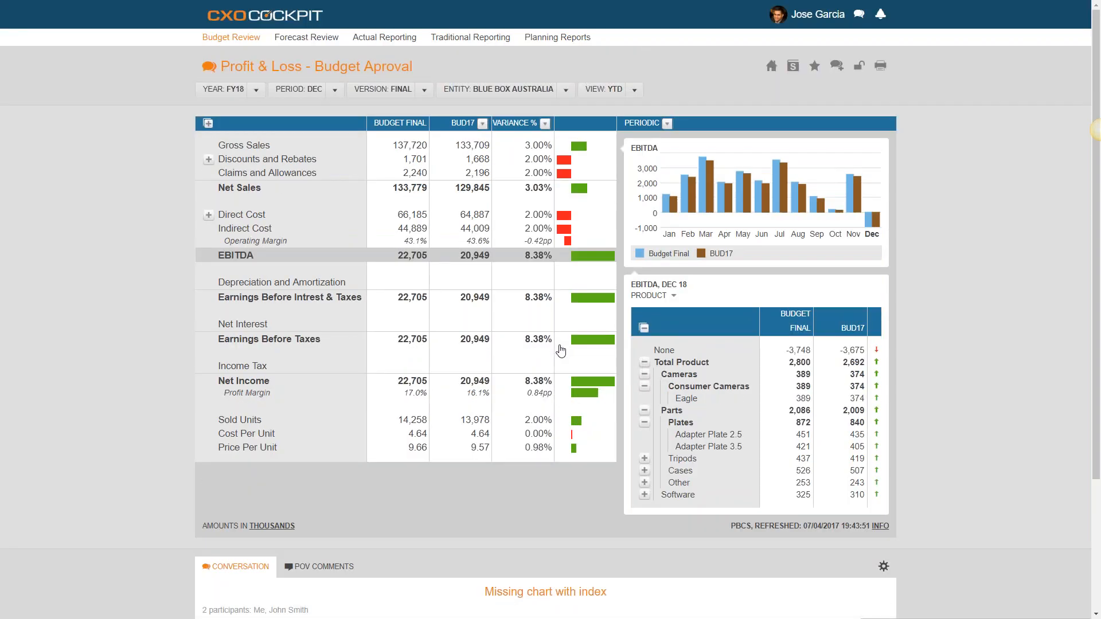
pyautogui.scroll(-3, 580, 384)
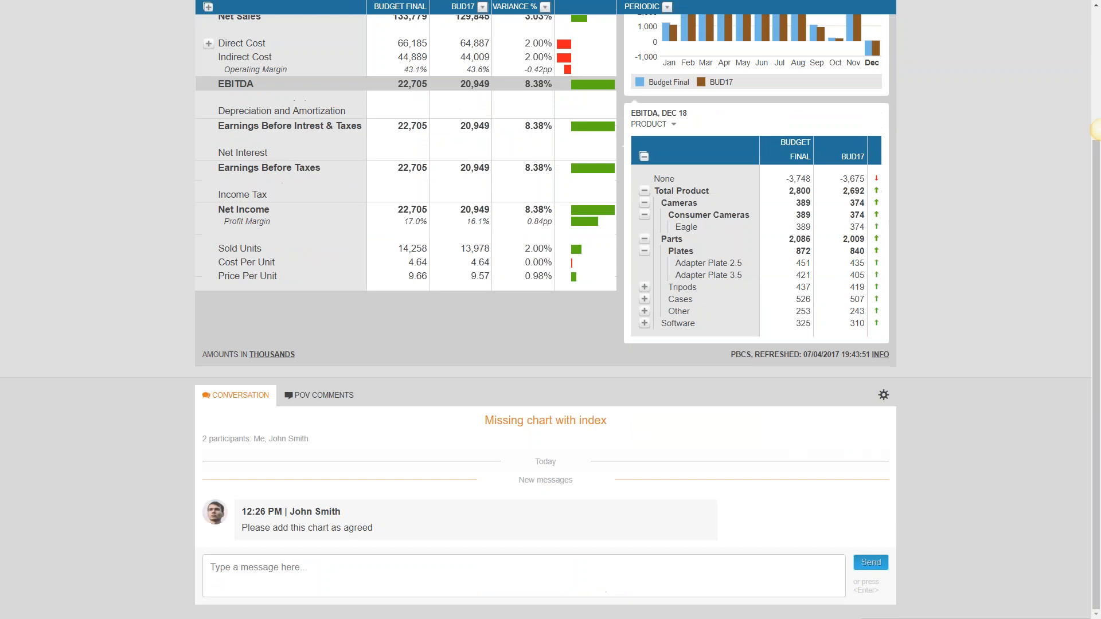
pyautogui.scroll(2, 580, 384)
pyautogui.scroll(1, 582, 379)
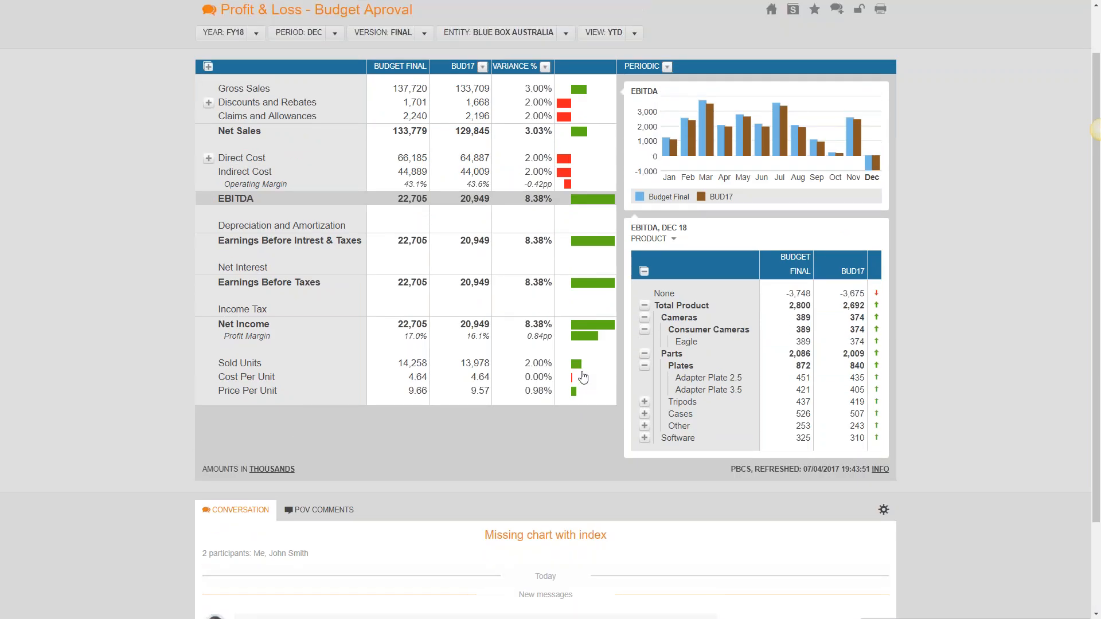
pyautogui.scroll(1, 582, 377)
# Switch to the requester's CXO-Cockpit session and reply "Thanks" in the "Missing chart with index" conversation.
pyautogui.hotkey('alt', 'Tab')
pyautogui.hotkey('alt', 'Tab')
pyautogui.click(414, 251)
pyautogui.click(414, 252)
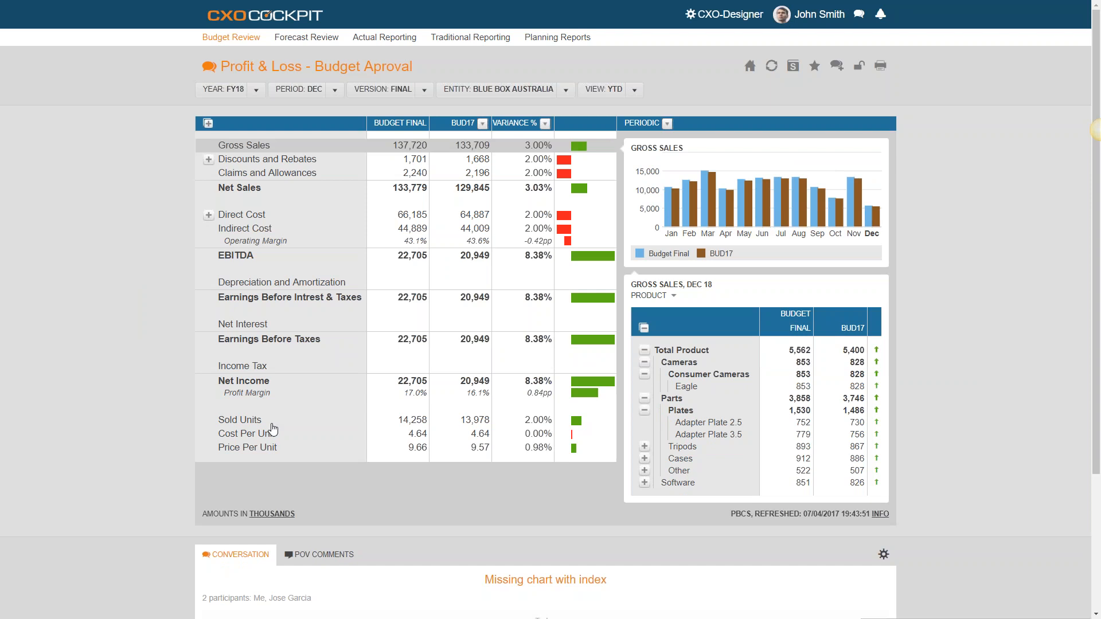
pyautogui.scroll(-3, 272, 430)
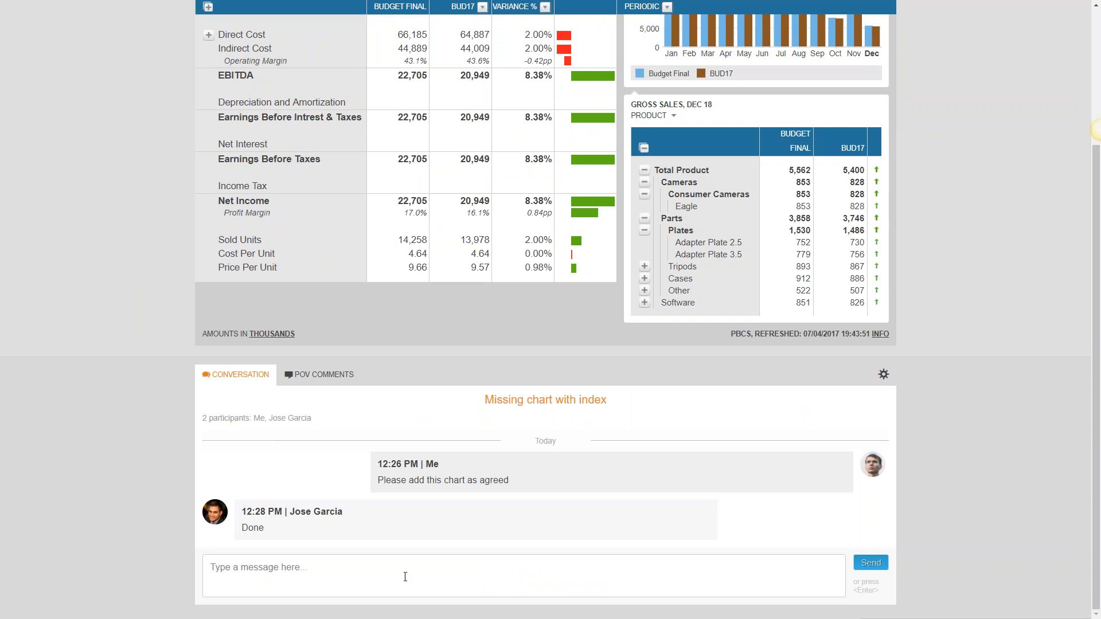
pyautogui.click(405, 578)
pyautogui.write('Thanks')
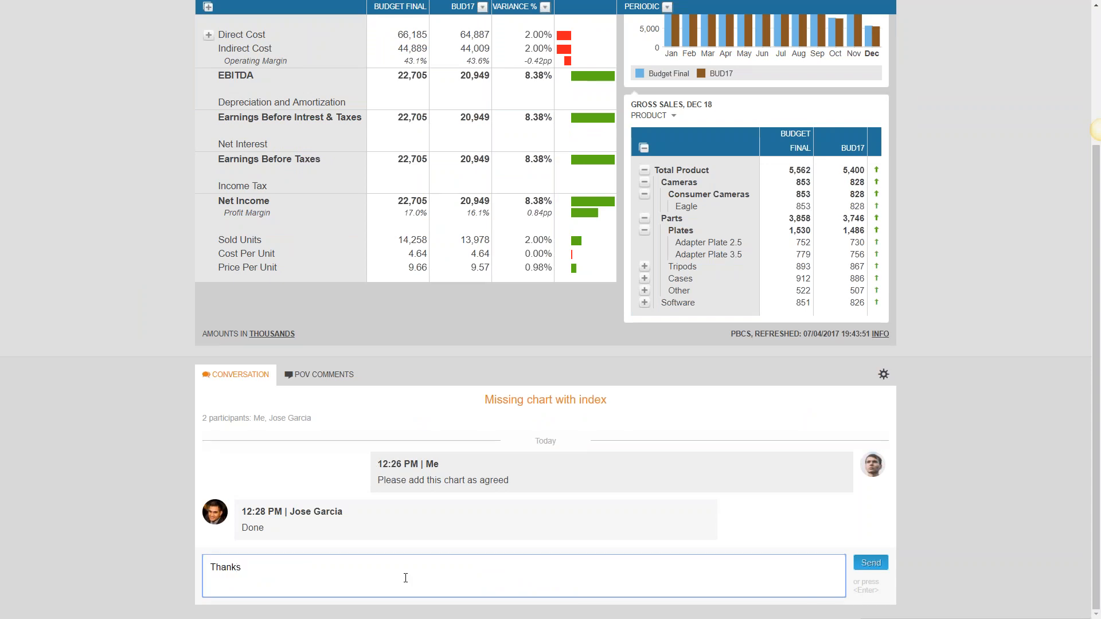
pyautogui.press('Return')
# Set the report's entity to Blue Box Owned Stores and collapse the Gross Sales product table to Total Product.
pyautogui.scroll(3, 426, 561)
pyautogui.click(504, 89)
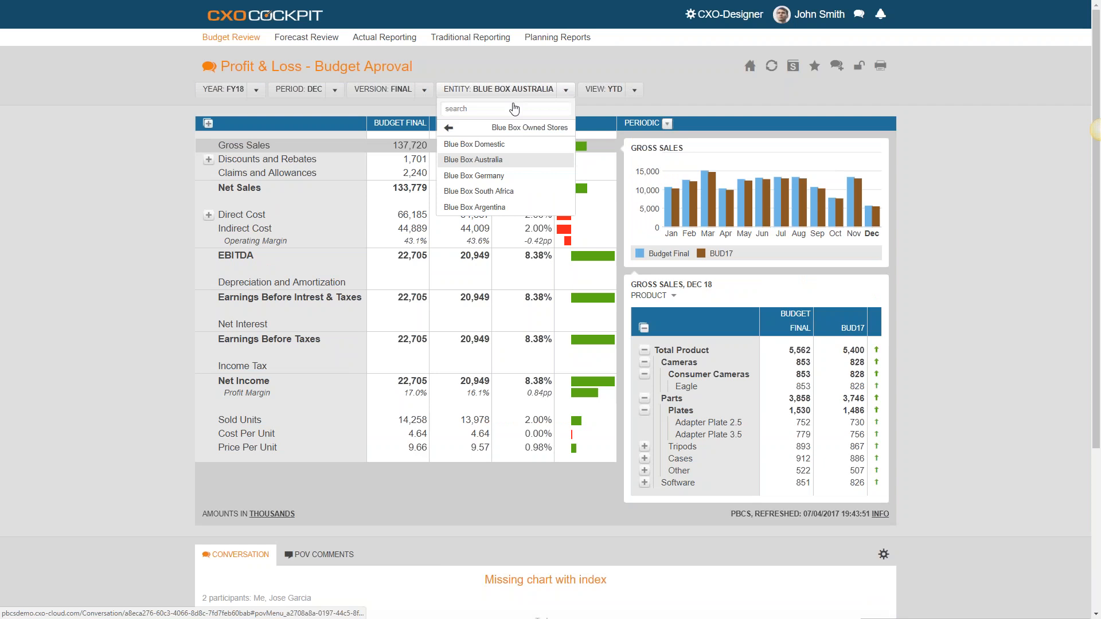
pyautogui.click(448, 127)
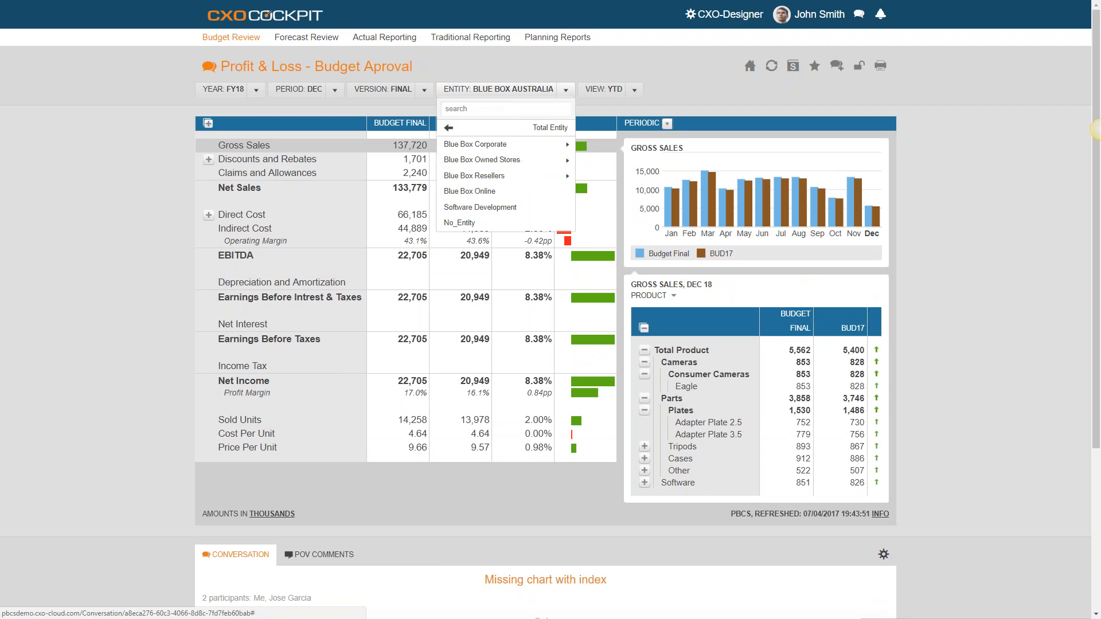
pyautogui.click(482, 159)
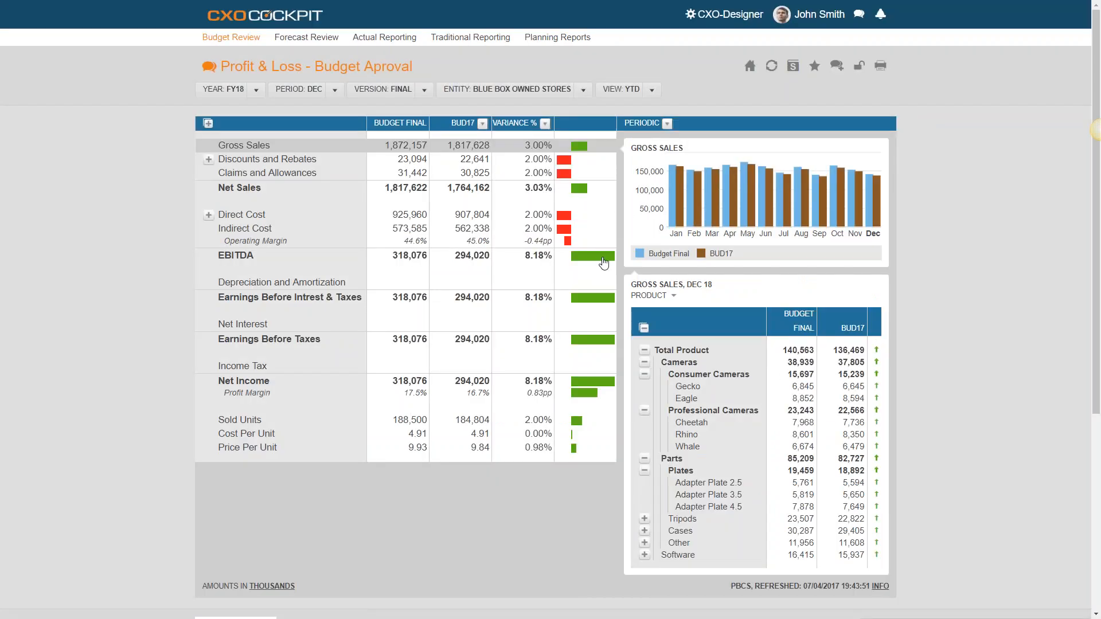
pyautogui.click(644, 327)
# Review the POV comments and the subsidiary comments for Blue Box Owned Stores.
pyautogui.scroll(-3, 347, 332)
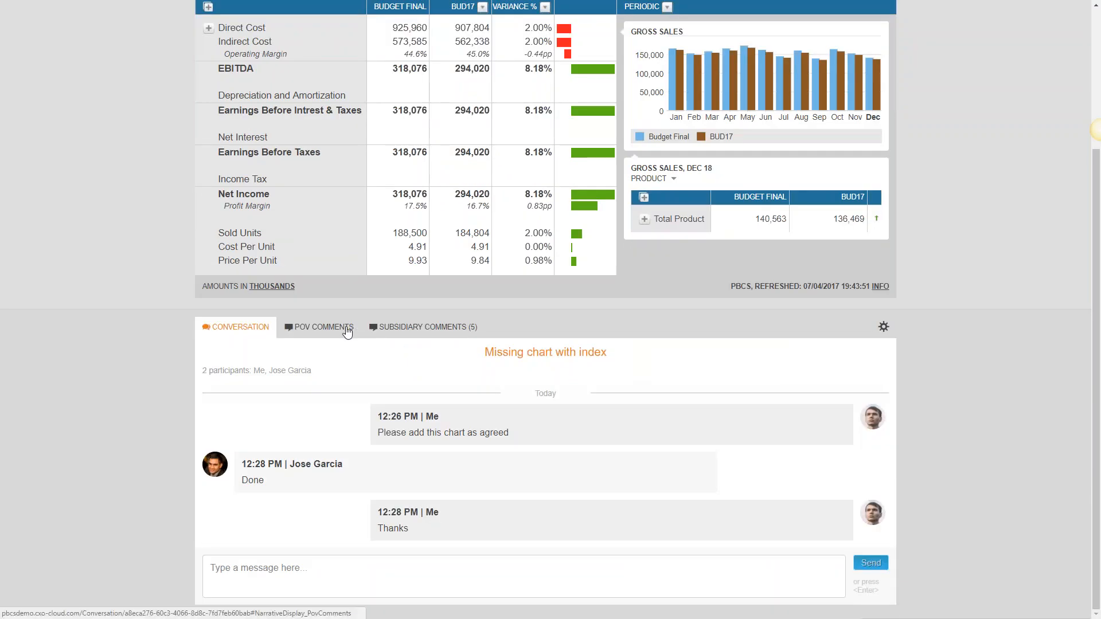
pyautogui.click(346, 329)
pyautogui.scroll(-1, 1096, 131)
pyautogui.scroll(-3, 896, 383)
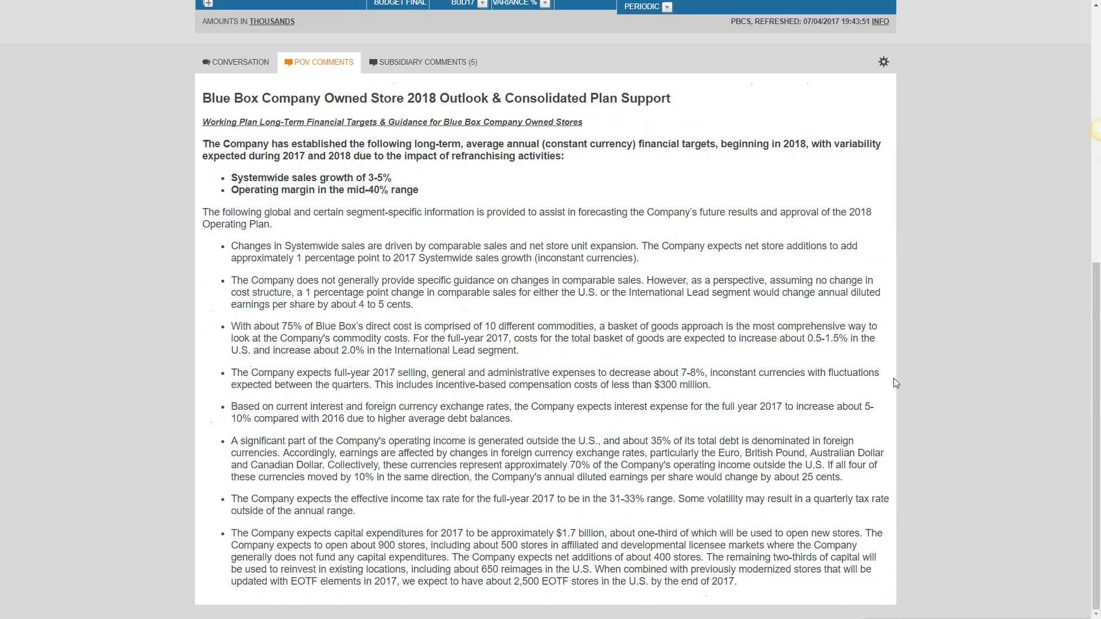
pyautogui.click(401, 63)
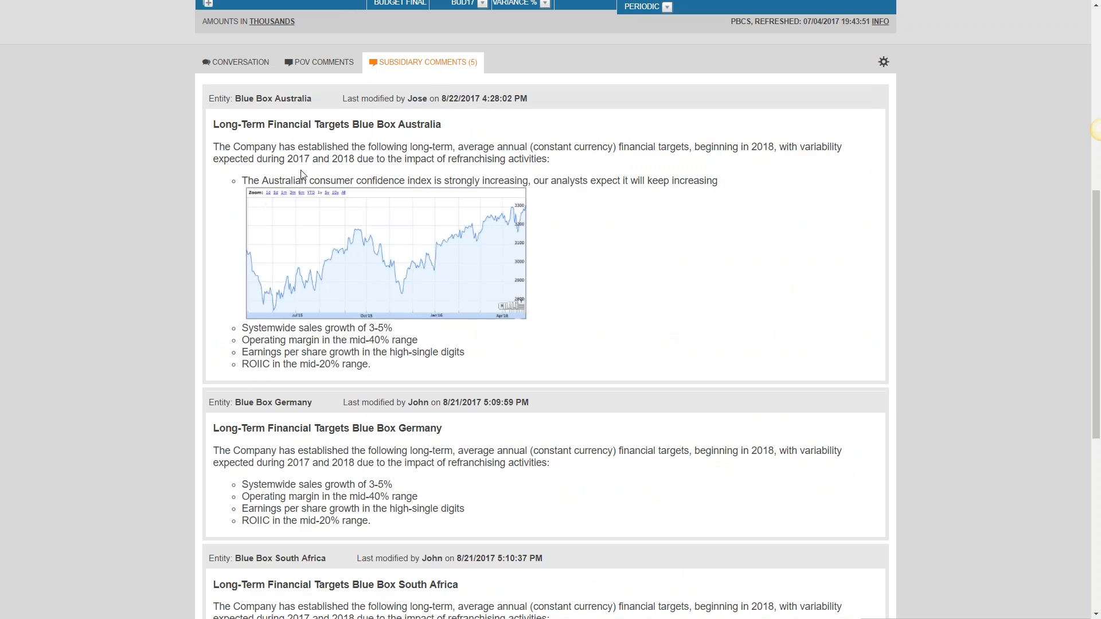
# Copy the base members' comments into the POV comments and check the Blue Box Australia section there.
pyautogui.click(883, 63)
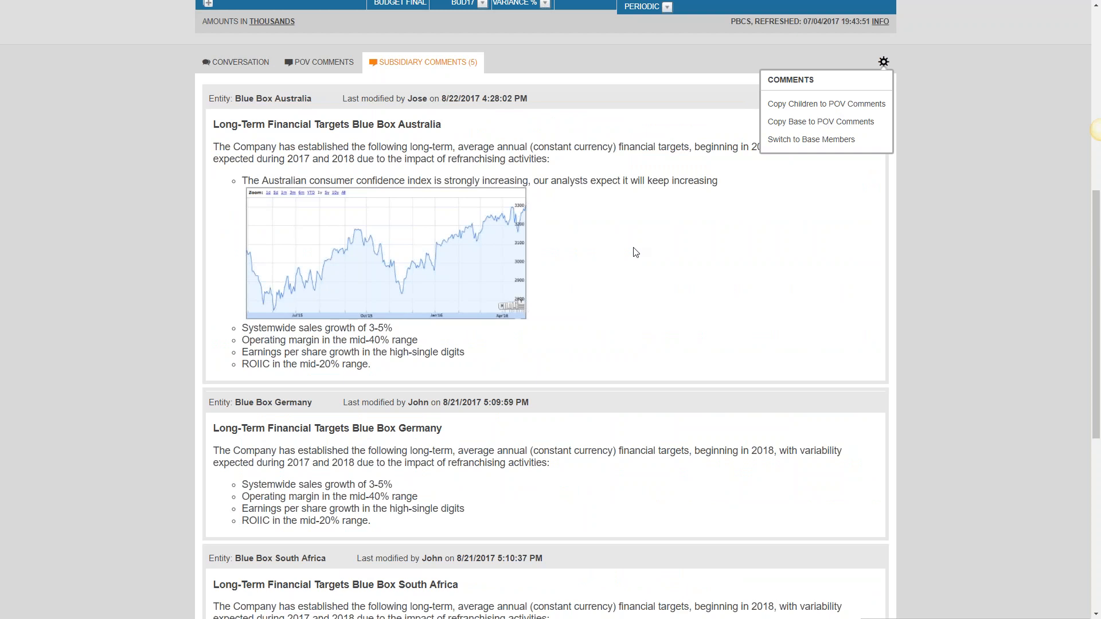
pyautogui.click(829, 126)
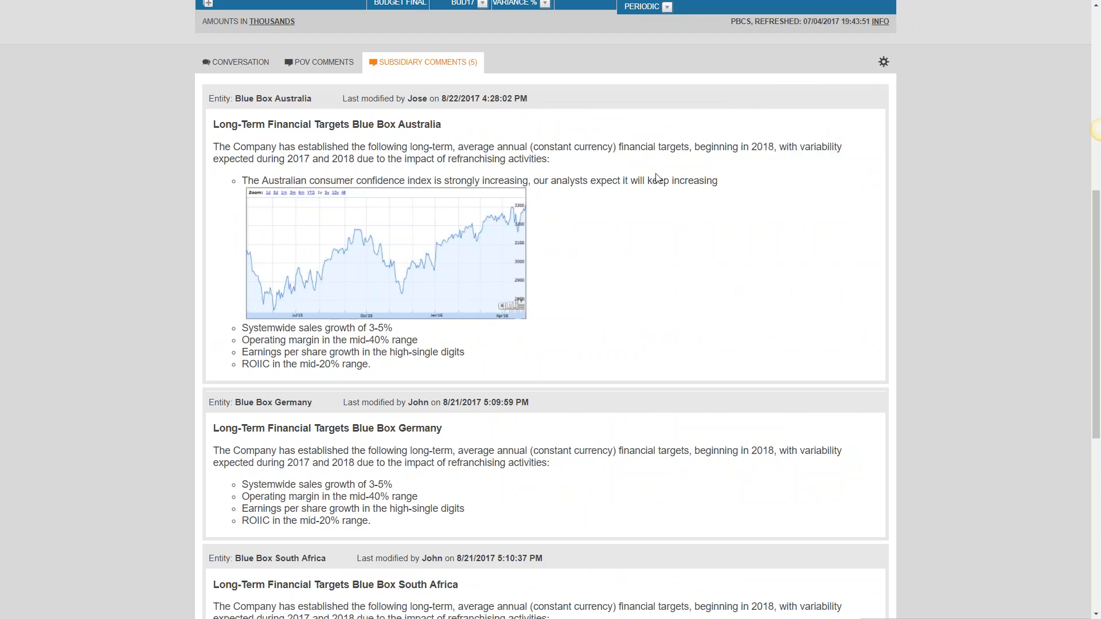
pyautogui.click(334, 66)
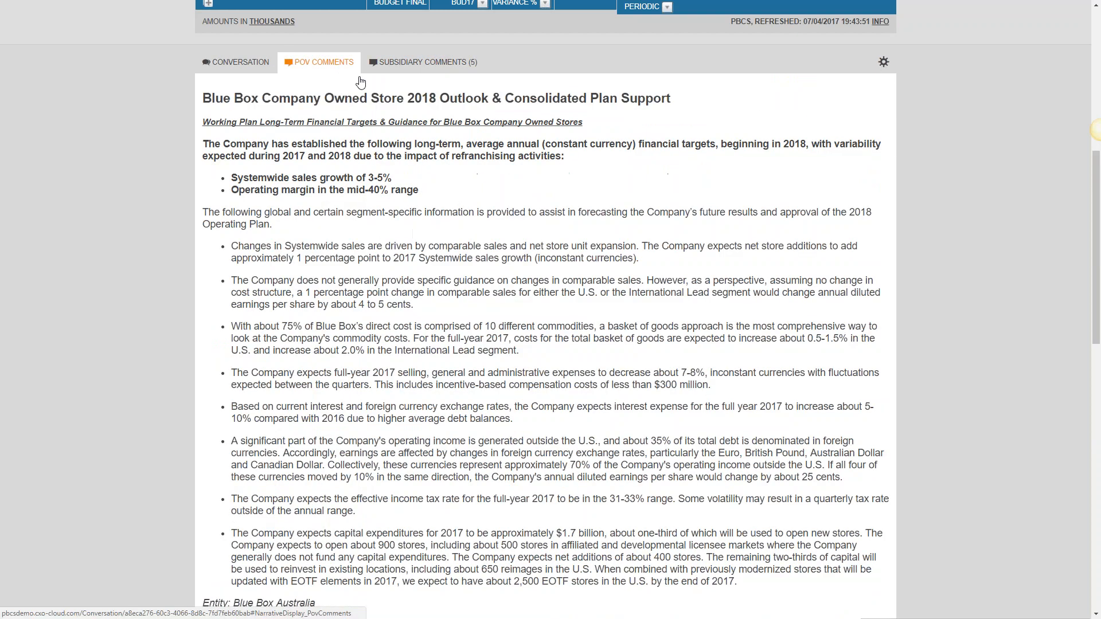
pyautogui.scroll(-1, 510, 279)
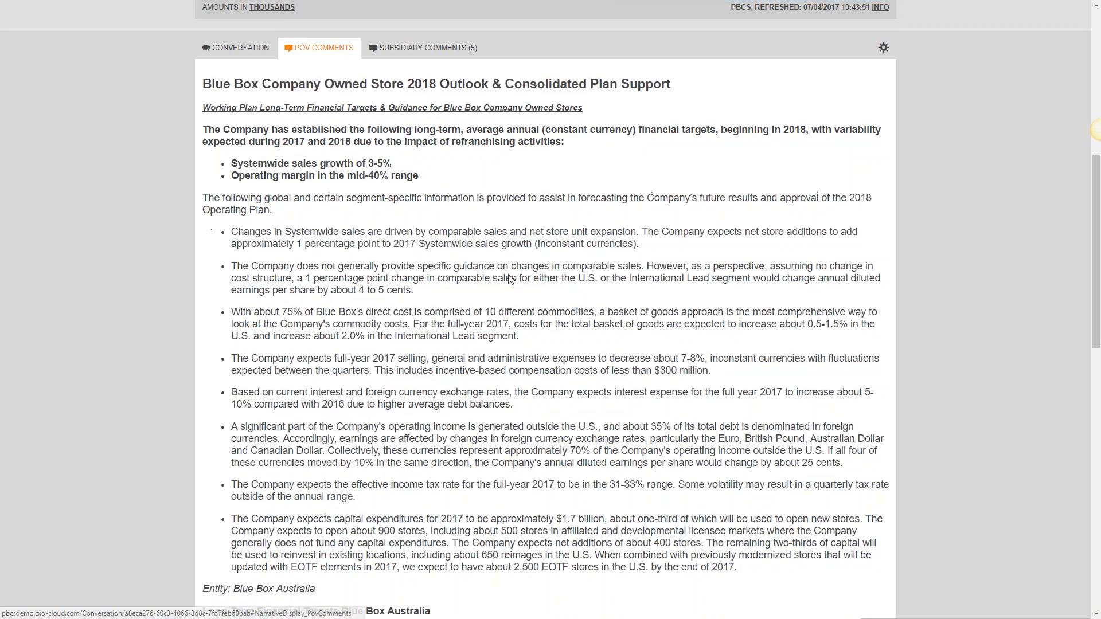
pyautogui.scroll(-5, 510, 279)
pyautogui.scroll(5, 949, 464)
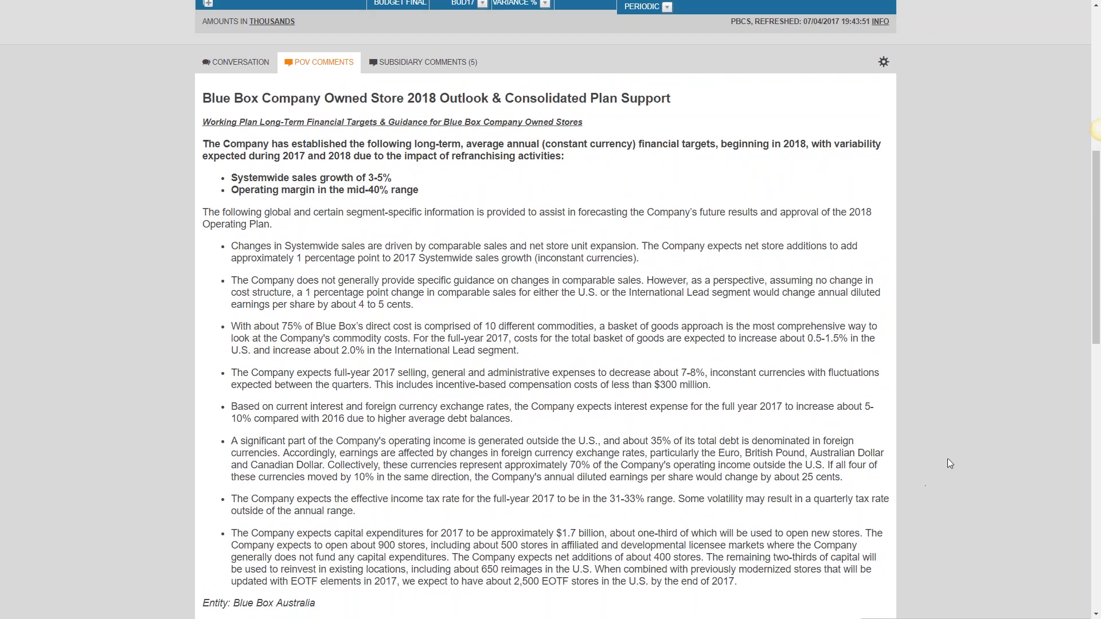
pyautogui.scroll(-2, 950, 463)
pyautogui.scroll(-5, 927, 454)
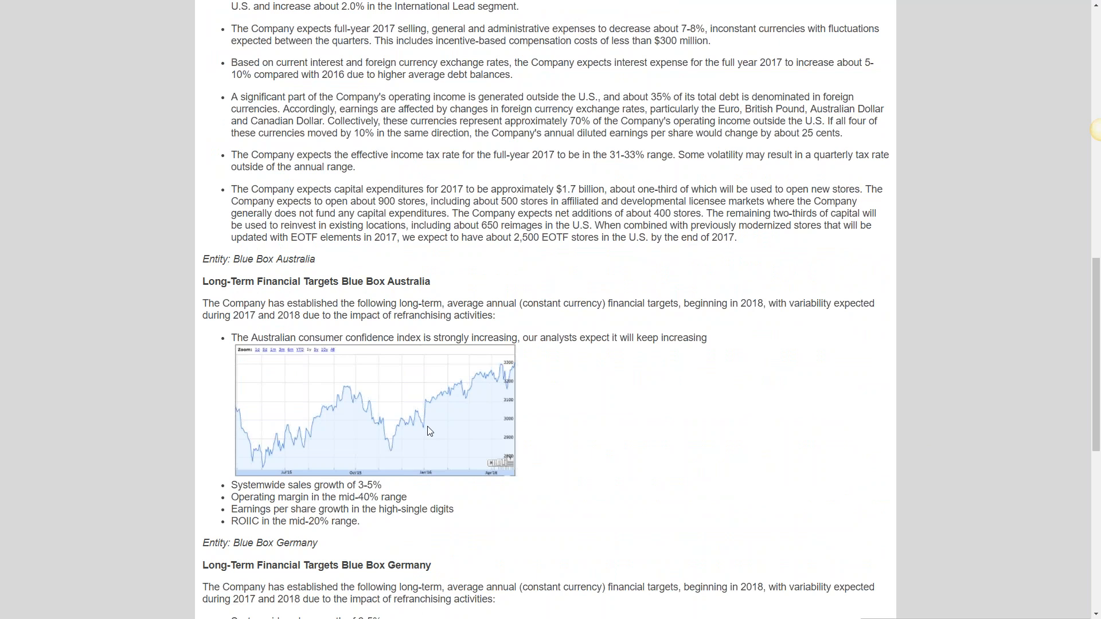
# Remove the "Entity: Blue Box Australia" line from the POV comments, set the heading "Long-Term Financial Targets Blue Box Australia" to 14px and save.
pyautogui.scroll(1, 430, 431)
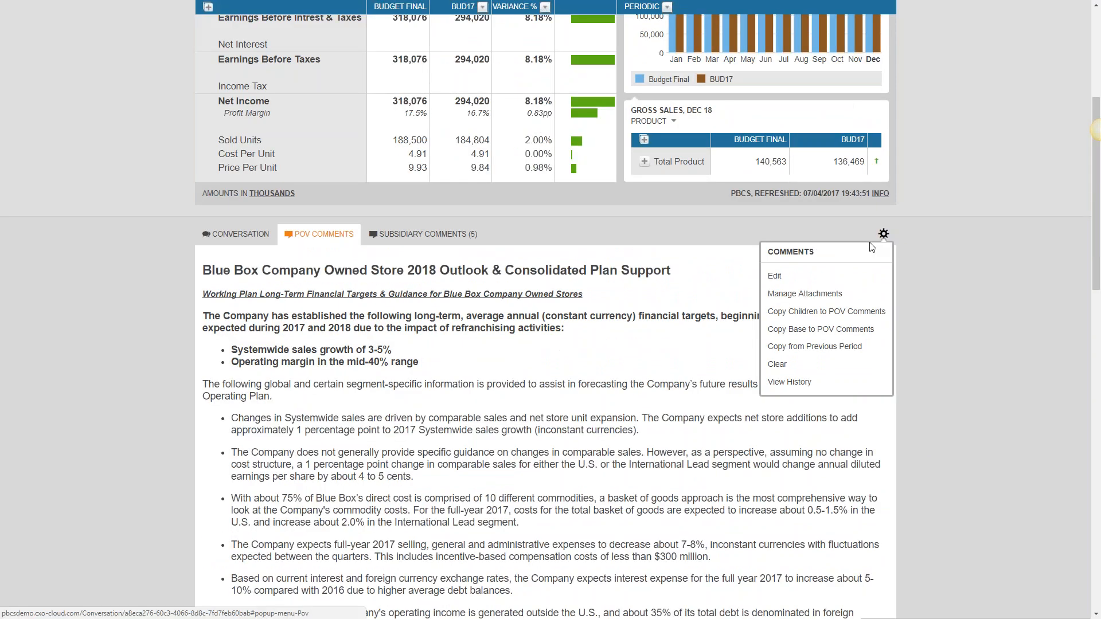
pyautogui.click(774, 275)
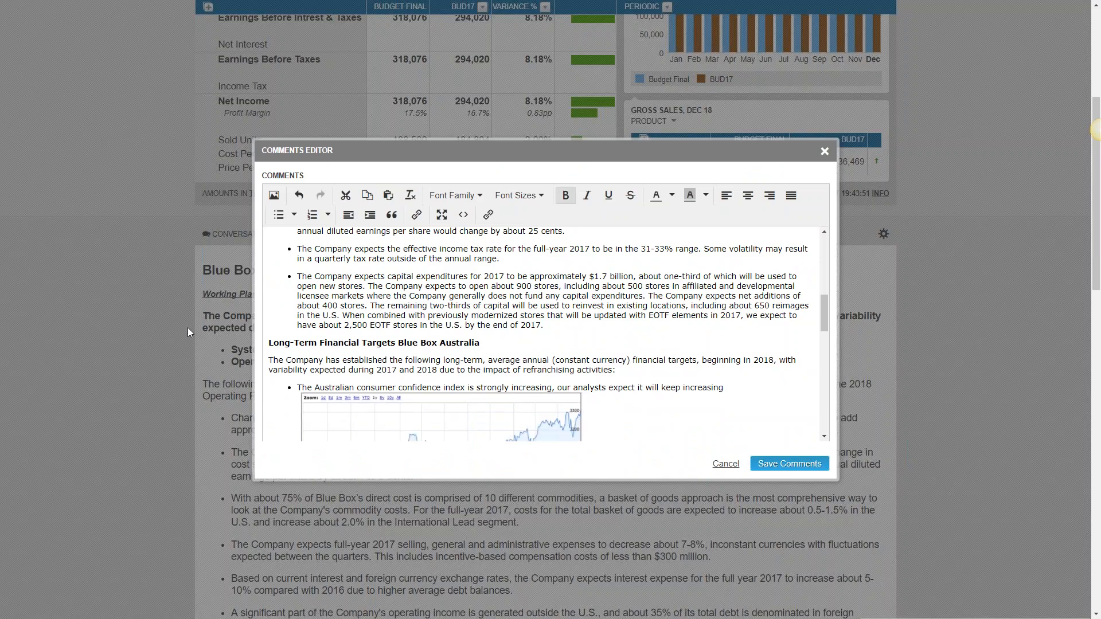
pyautogui.tripleClick(486, 347)
pyautogui.click(518, 197)
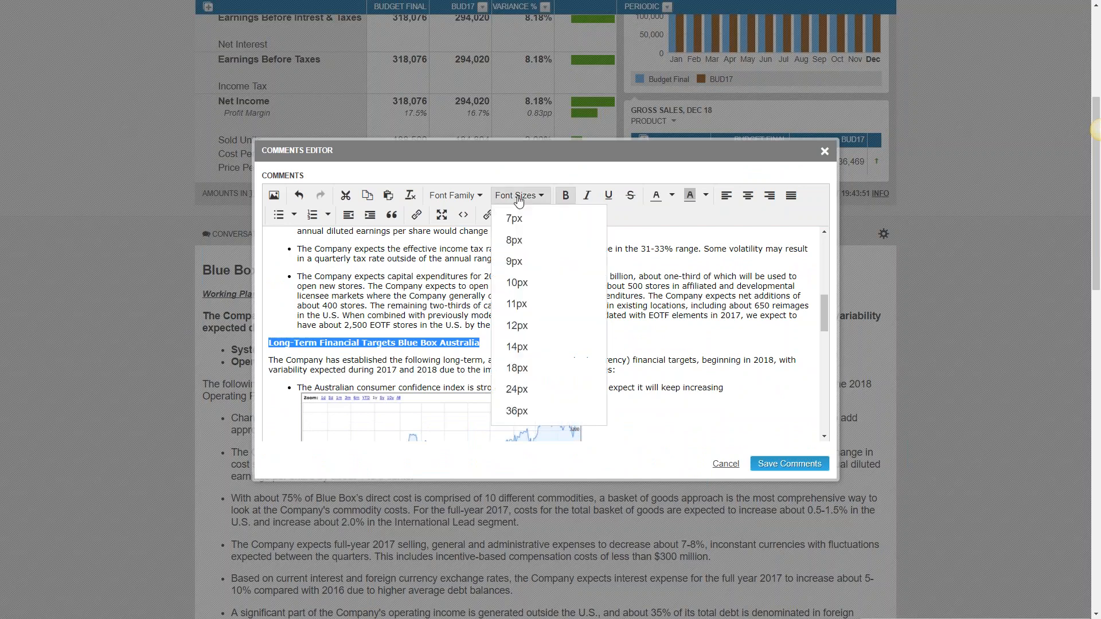
pyautogui.click(516, 346)
pyautogui.click(785, 468)
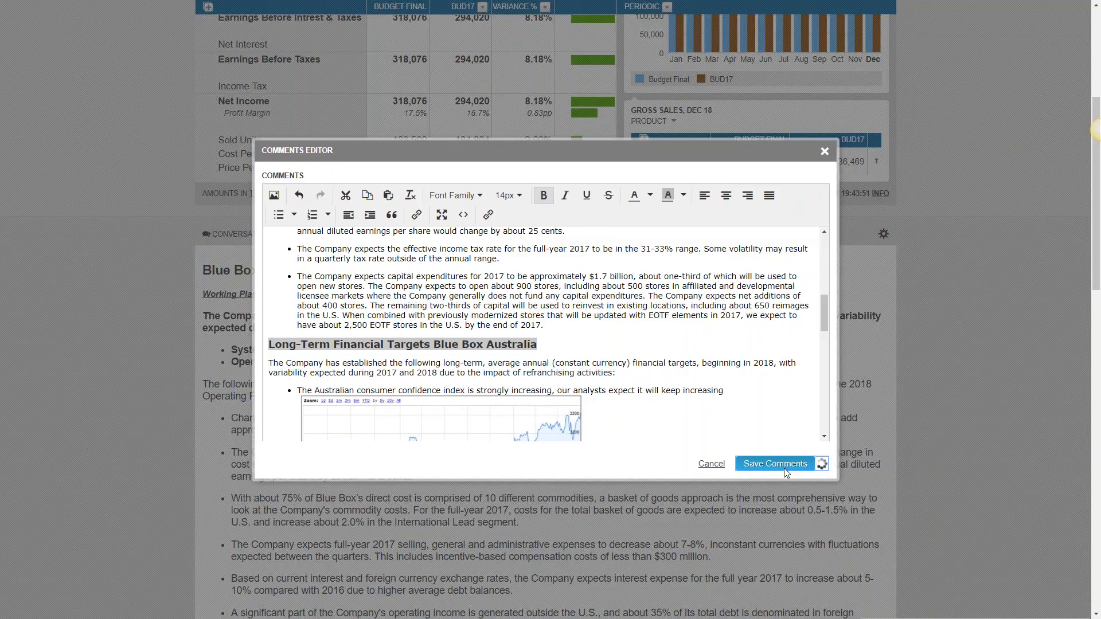
pyautogui.scroll(-5, 308, 419)
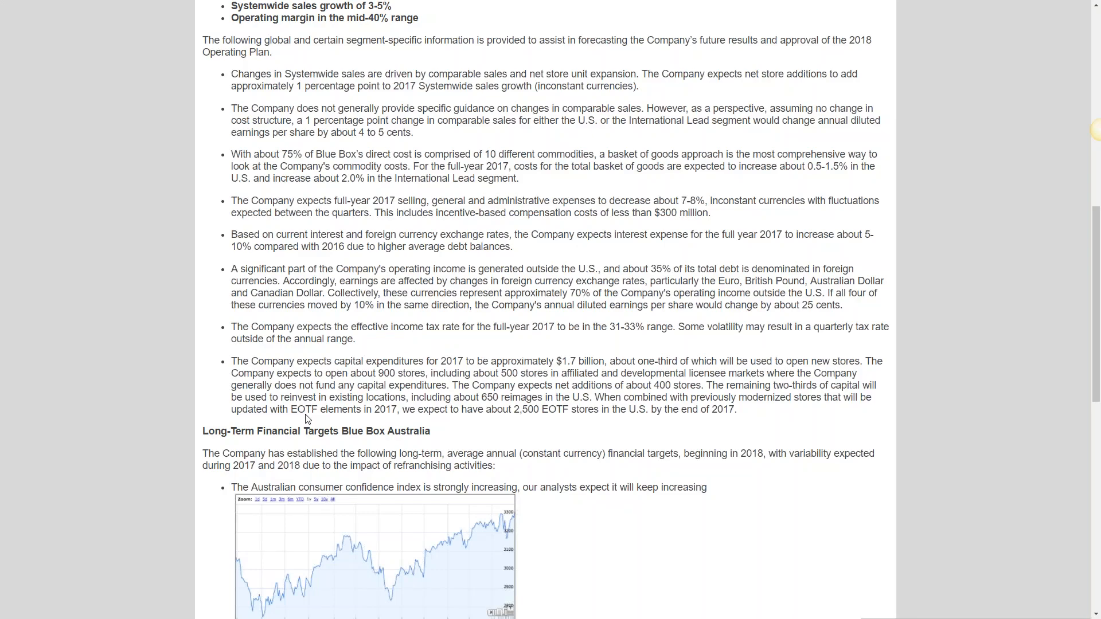
pyautogui.scroll(-1, 308, 419)
# Expand Total Product in the Gross Sales product table and view the saved storyboard "Final FY18 Plan Review - Blue Box Owned Stores".
pyautogui.scroll(11, 415, 543)
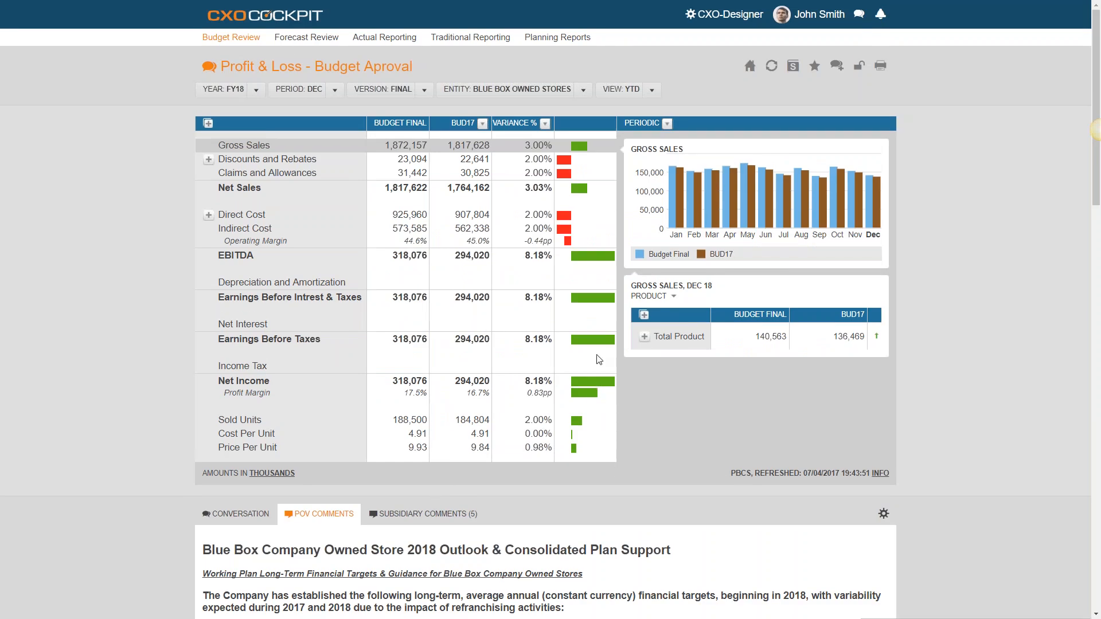
pyautogui.click(645, 338)
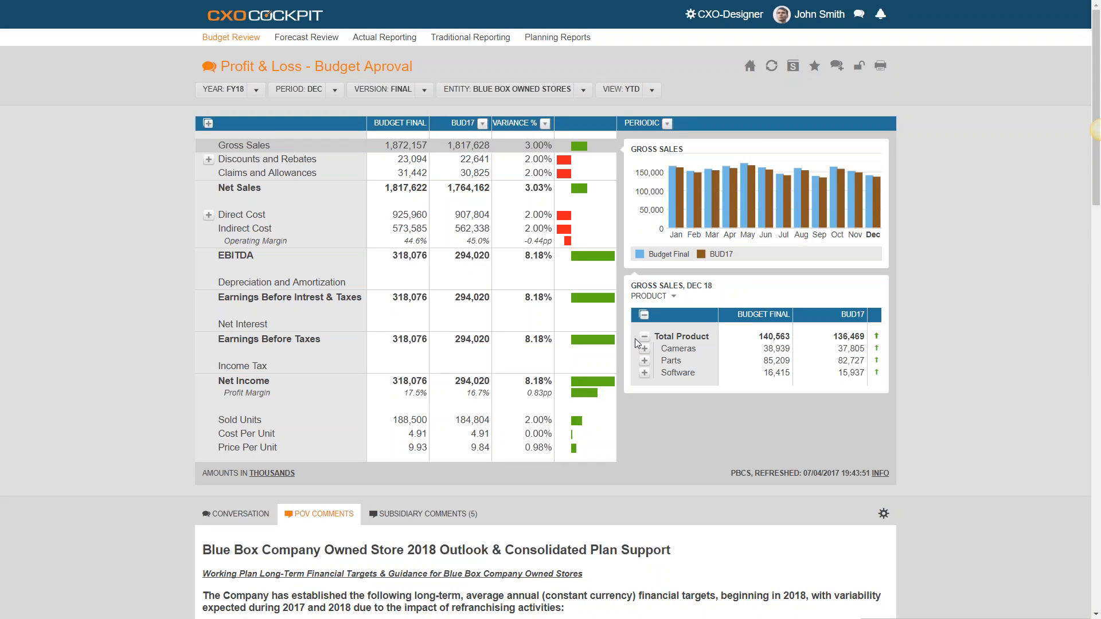
pyautogui.click(793, 67)
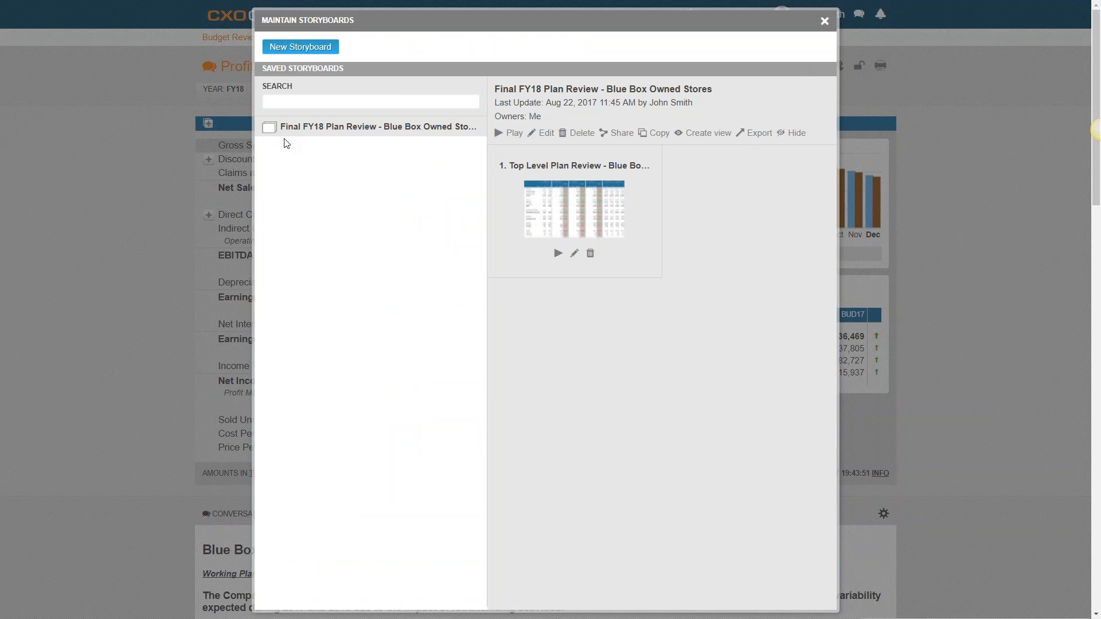
pyautogui.moveTo(500, 87); pyautogui.dragTo(521, 89)
pyautogui.click(824, 21)
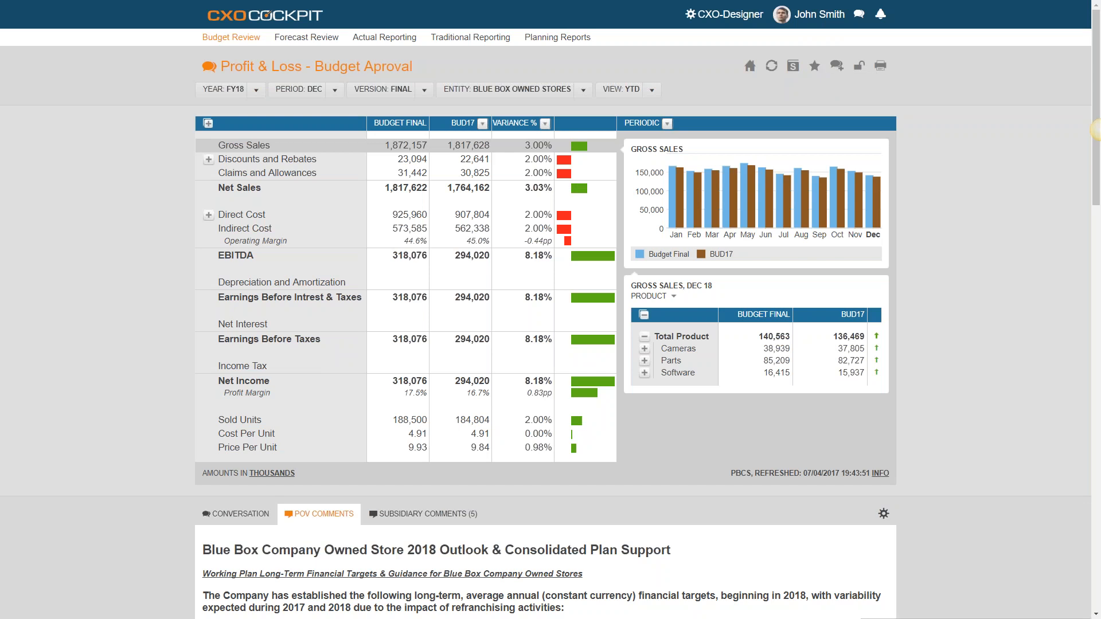
# Add the "Profit & Loss - Budget Aproval" page to the Final FY18 Plan Review storyboard, after "Top Level Plan Review - Blue Box Owned Stores".
pyautogui.click(814, 66)
pyautogui.click(418, 210)
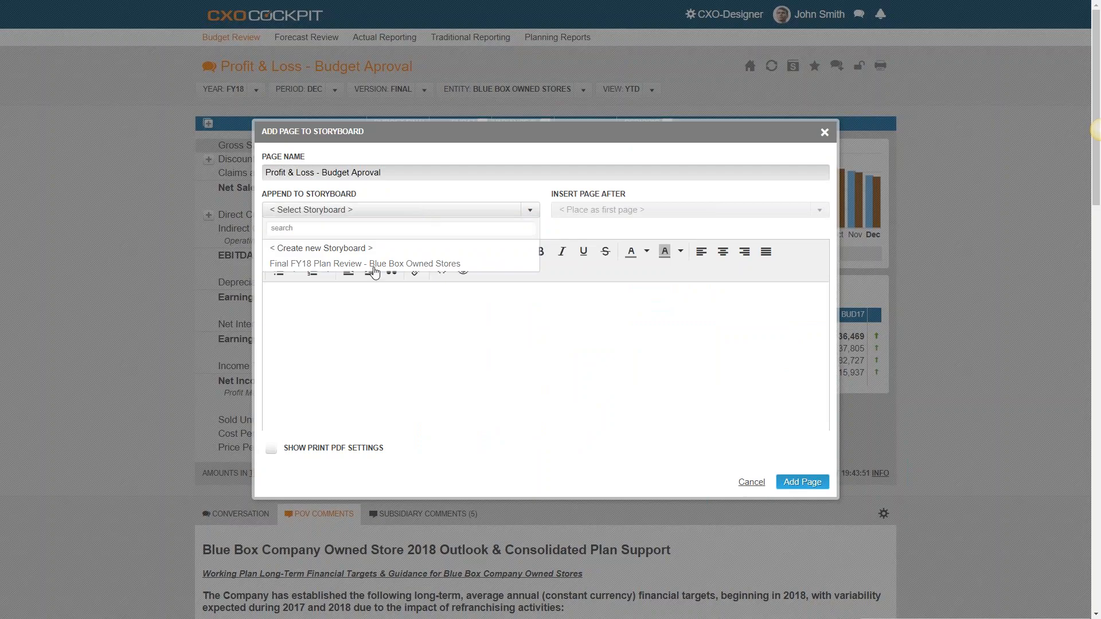
pyautogui.click(373, 267)
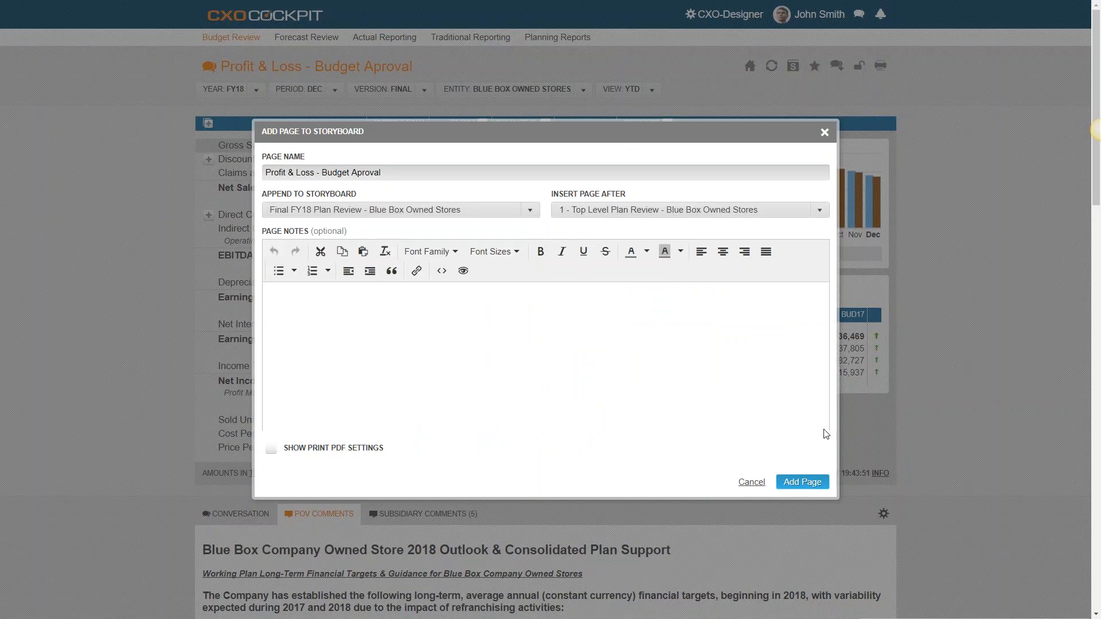
pyautogui.click(808, 482)
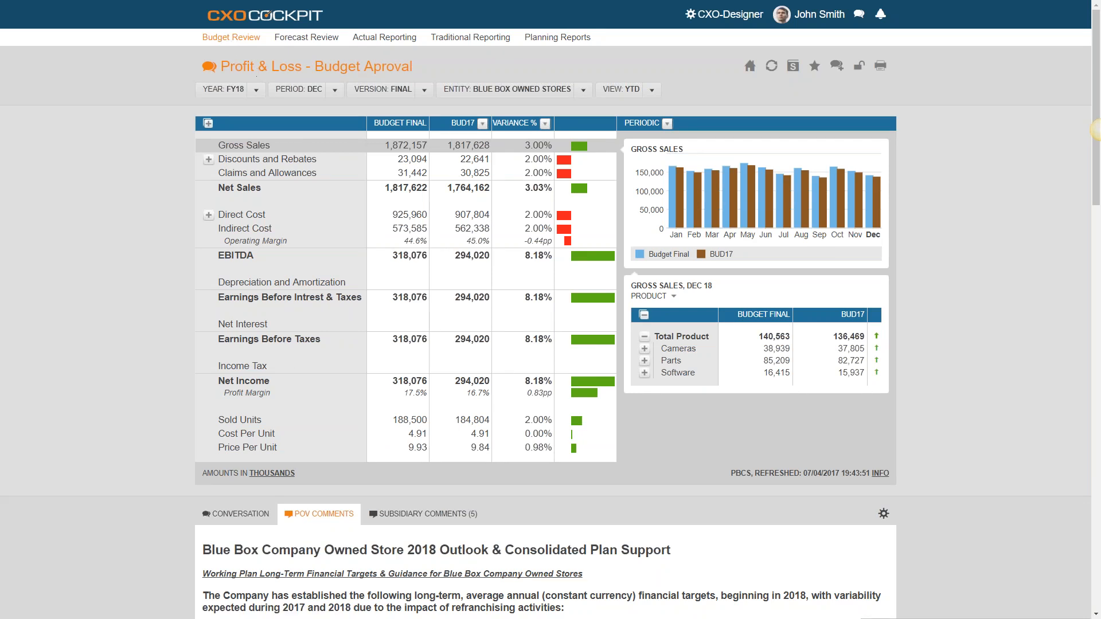
# Open the waterfall analysis for EBITDA and set its entity to Total Entity.
pyautogui.click(233, 256)
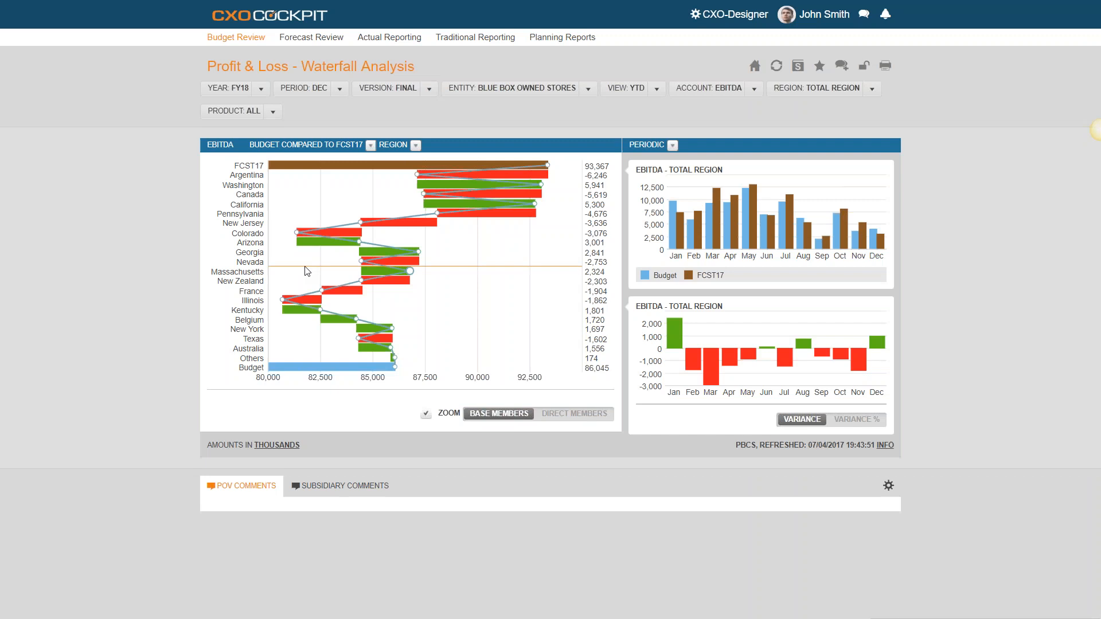
pyautogui.click(587, 89)
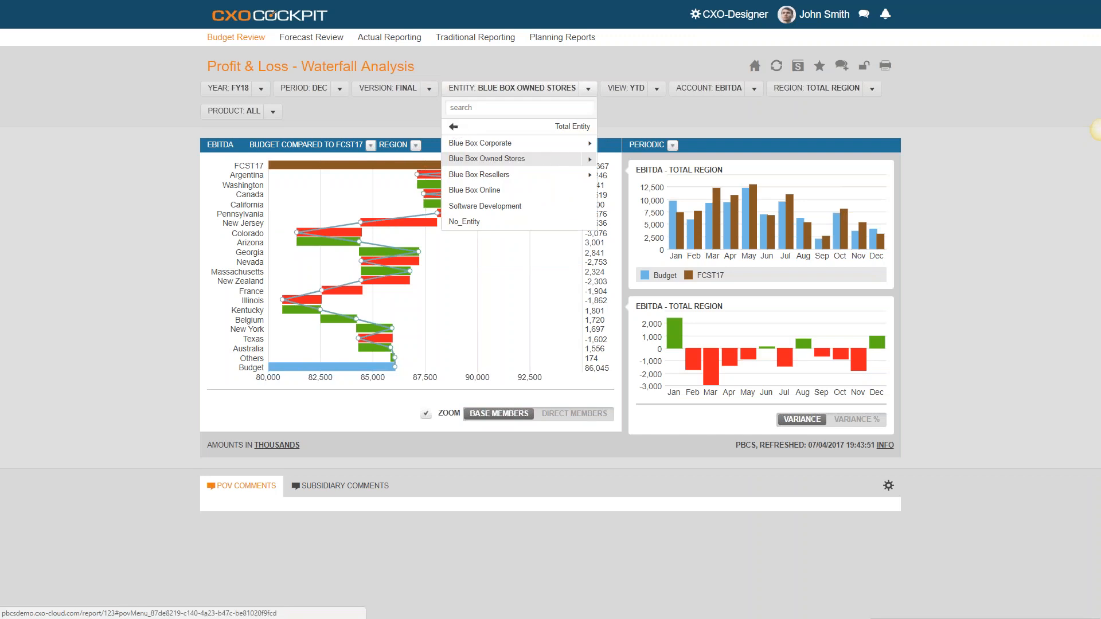
pyautogui.click(453, 126)
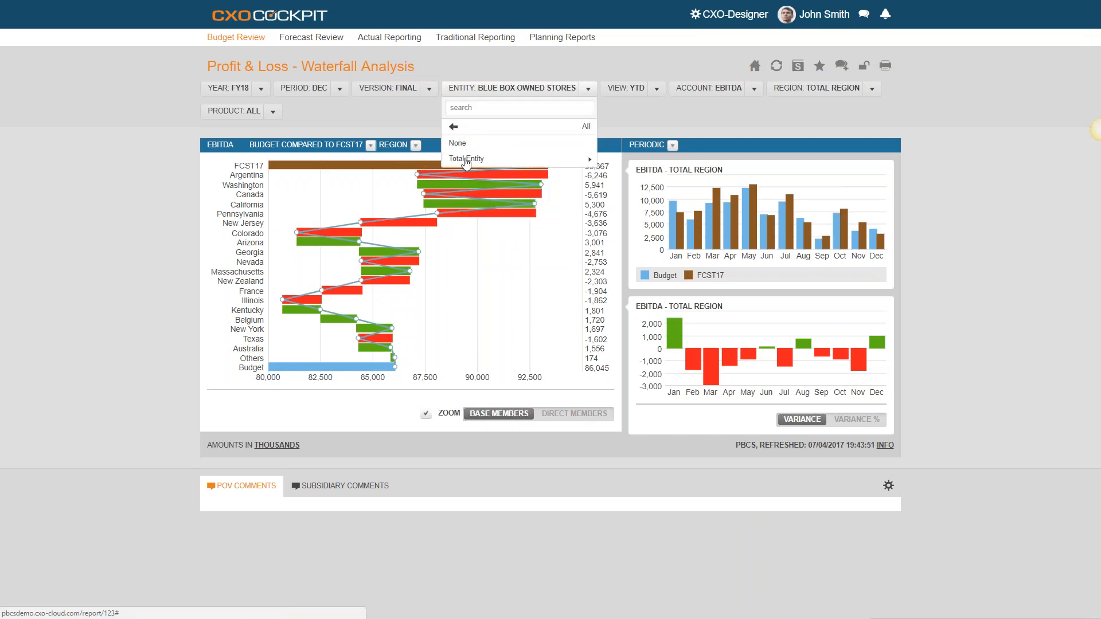
pyautogui.click(466, 159)
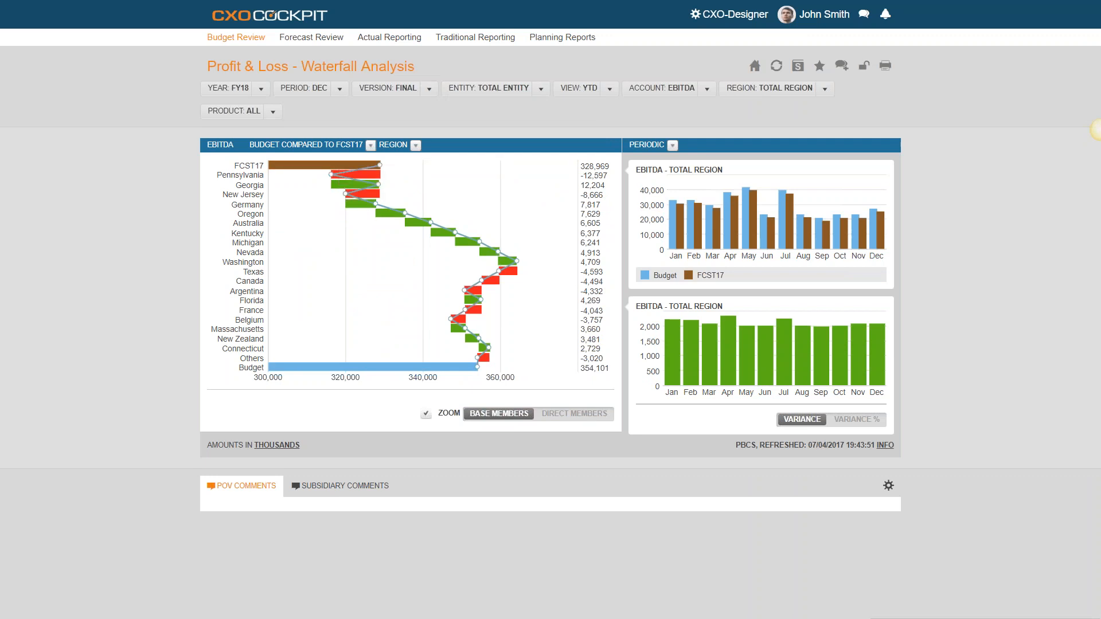
# Add the waterfall report as "EBITDA - Waterfall Analysis - By Region" to the Final FY18 Plan Review storyboard, after "Profit & Loss - Budget Aproval".
pyautogui.click(820, 68)
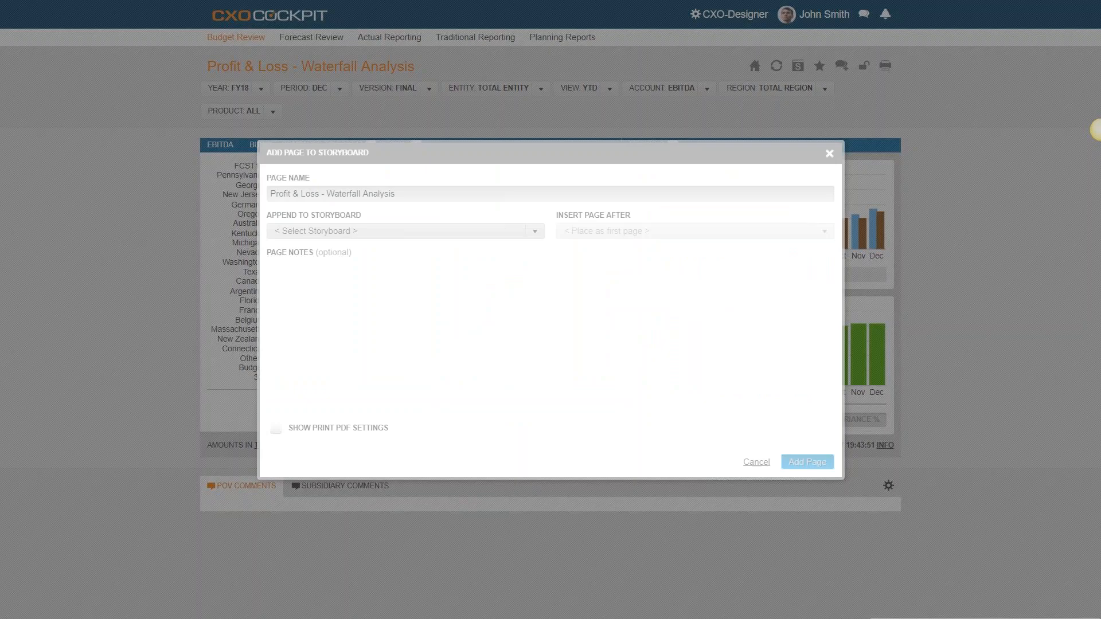
pyautogui.write('EBITDA')
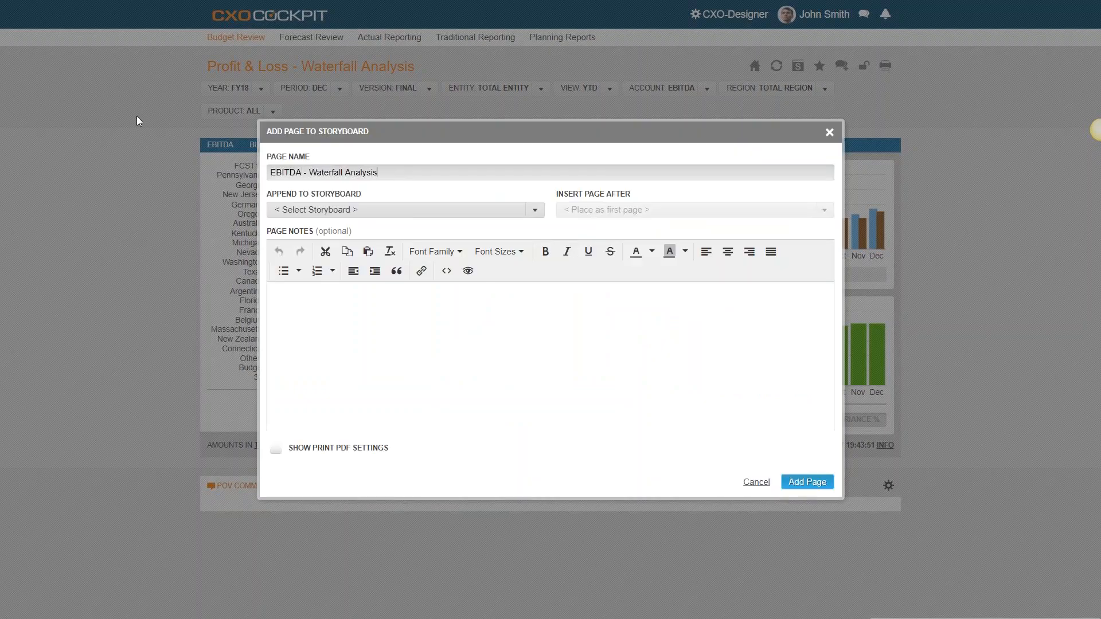
pyautogui.write(' - By Region')
pyautogui.click(507, 228)
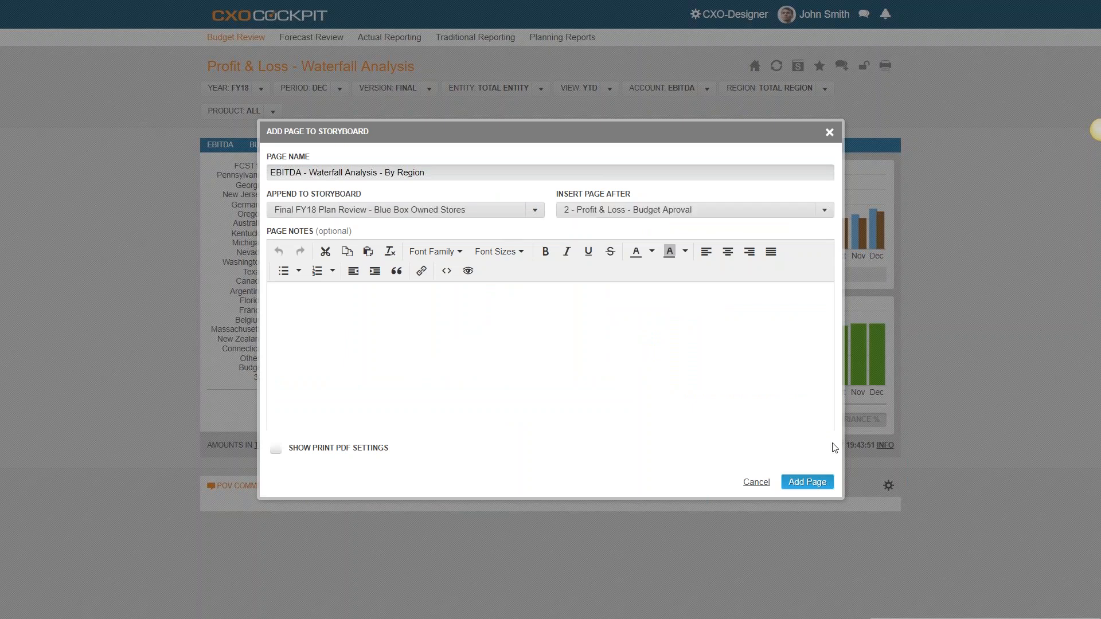
pyautogui.click(814, 482)
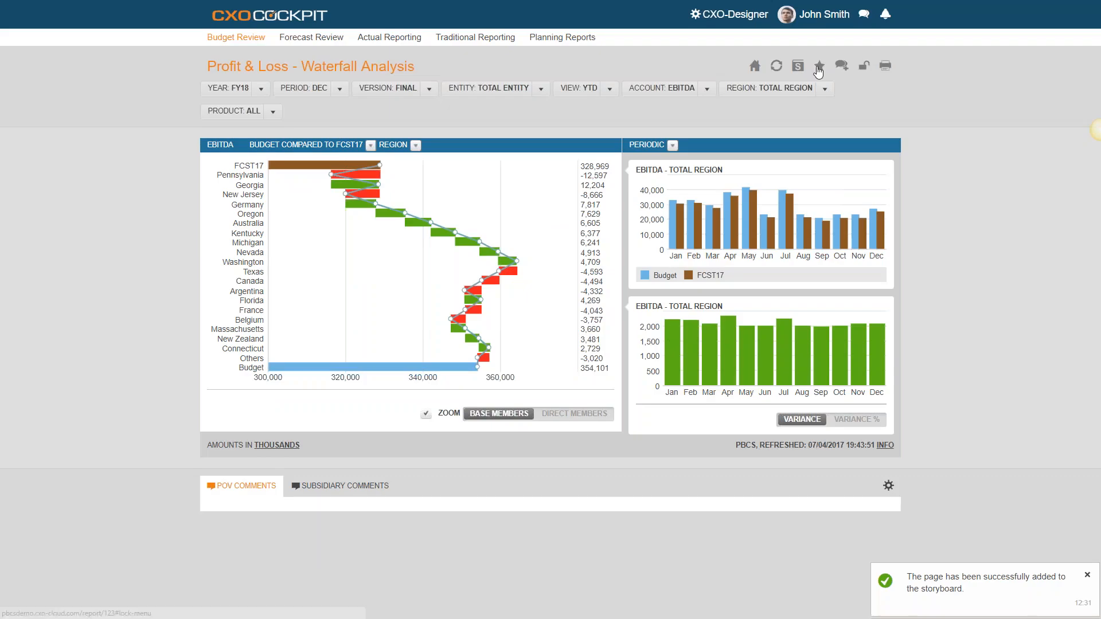
# Break the EBITDA waterfall down by Product and add it to the Final FY18 Plan Review storyboard as "EBITDA - Waterfall Analysis - By Product", after page 3.
pyautogui.click(415, 145)
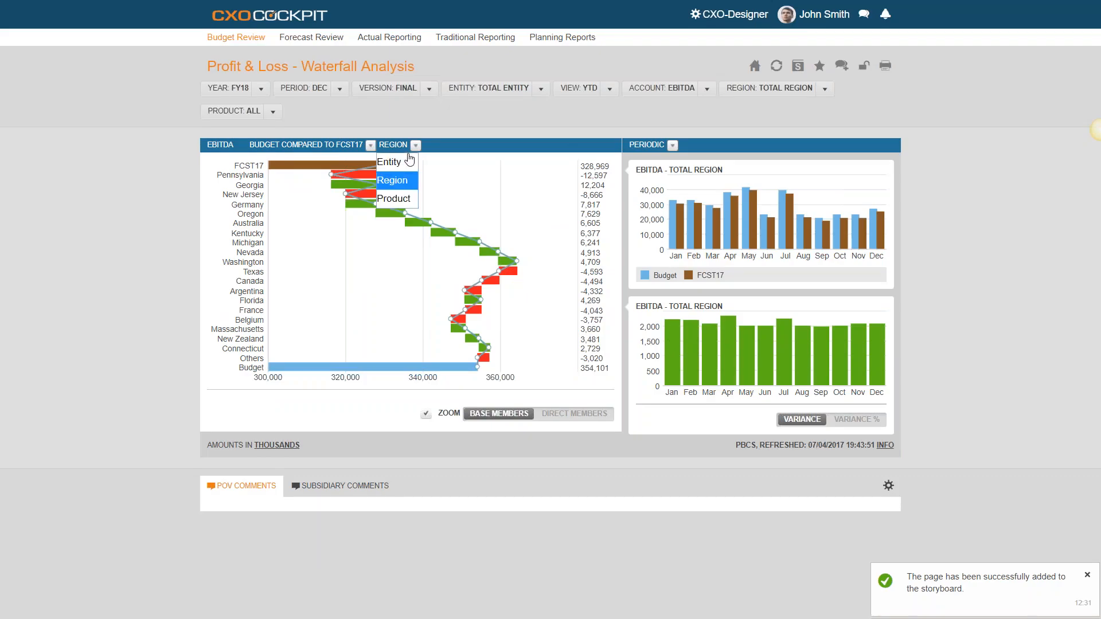
pyautogui.click(396, 200)
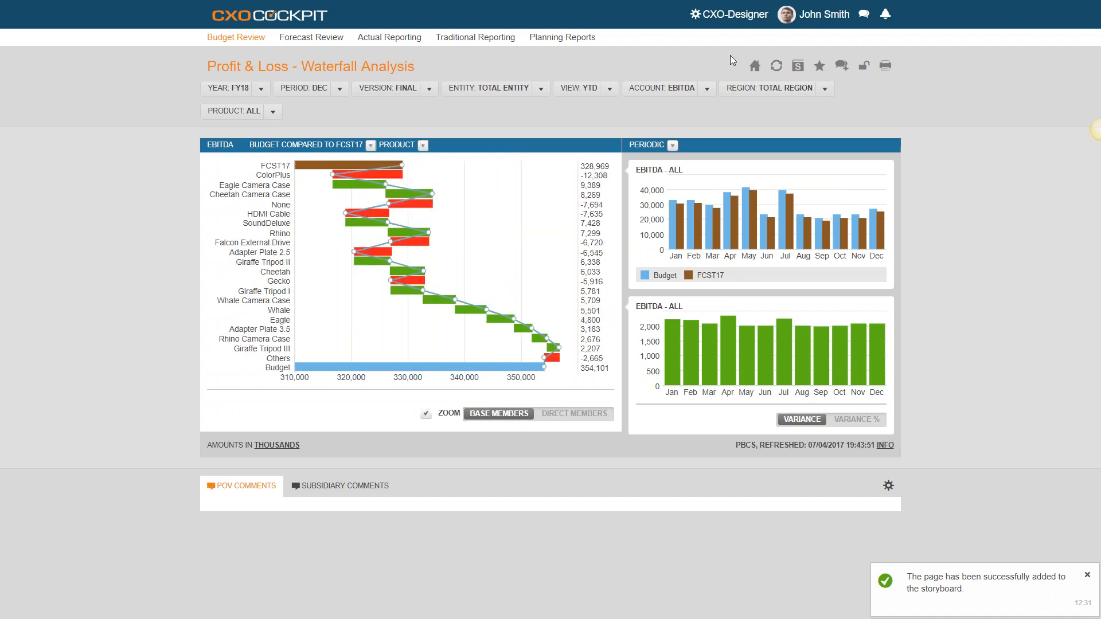
pyautogui.click(821, 69)
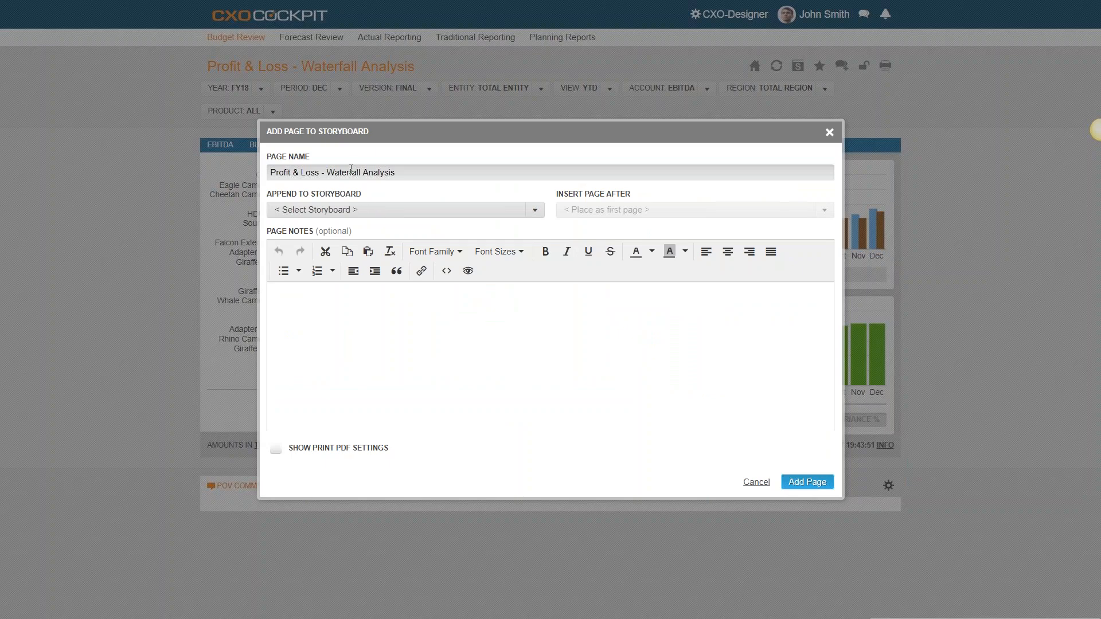
pyautogui.moveTo(319, 173); pyautogui.dragTo(270, 172)
pyautogui.write('EBITDA')
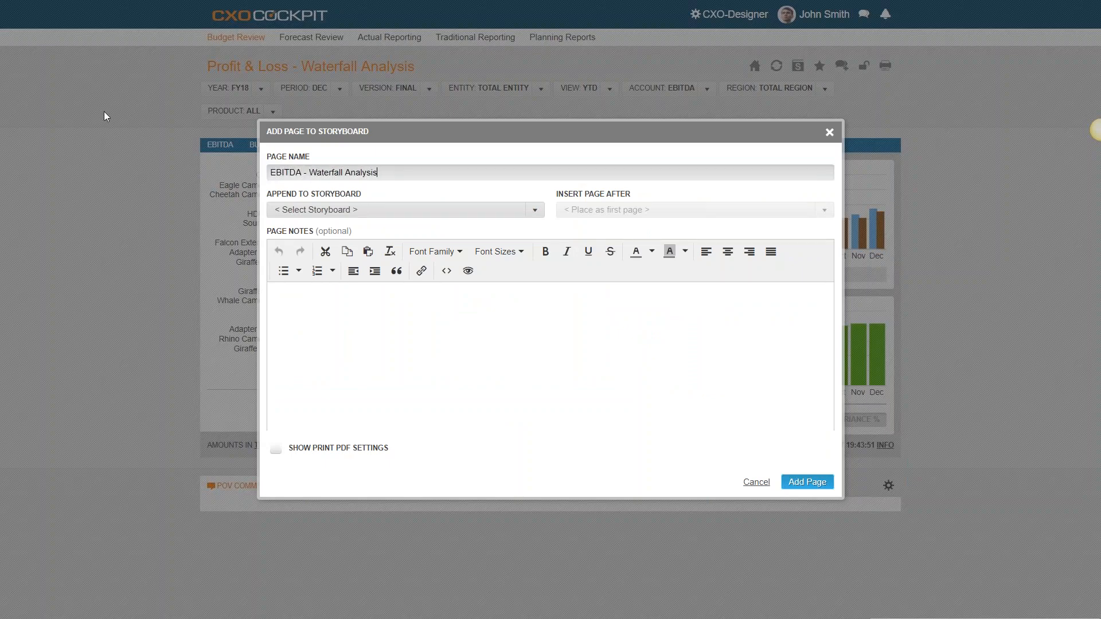
pyautogui.write('By Product')
pyautogui.click(429, 210)
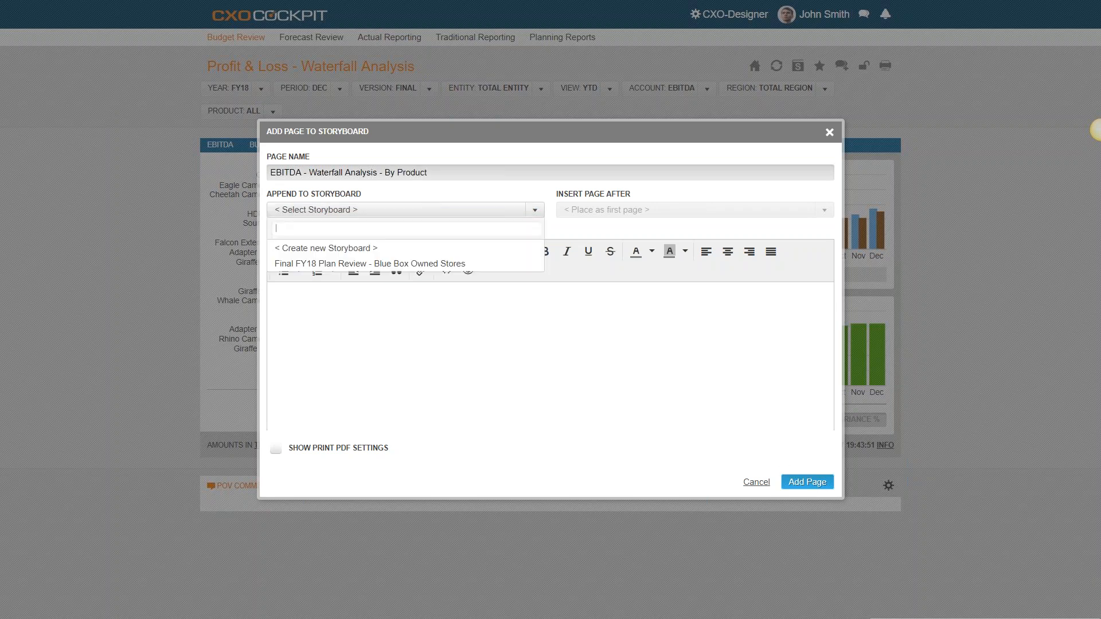
pyautogui.click(414, 263)
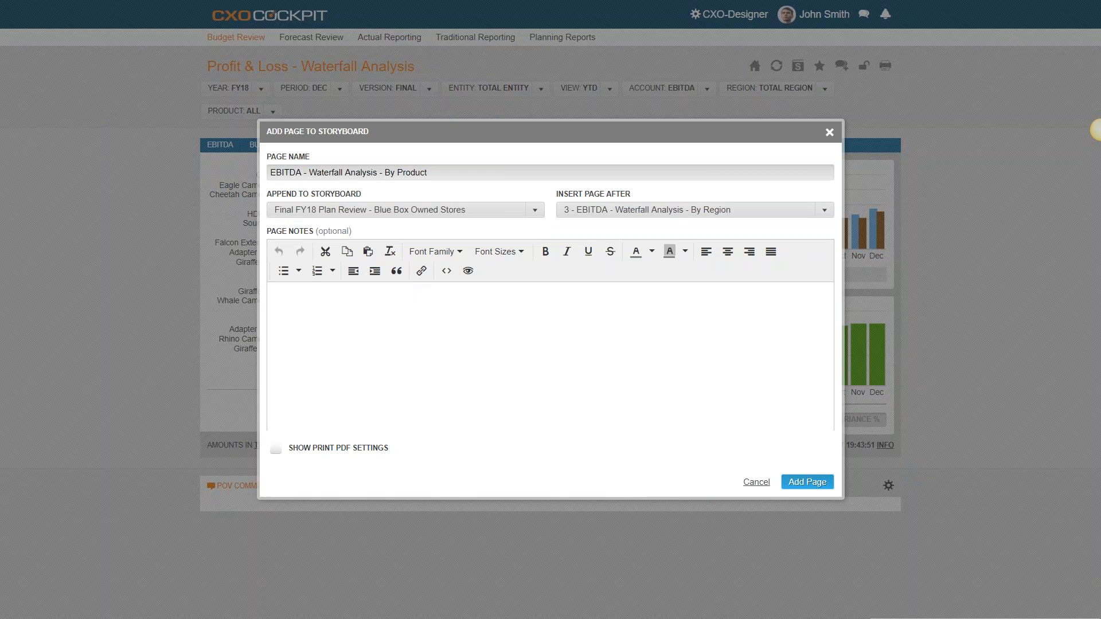
pyautogui.click(808, 482)
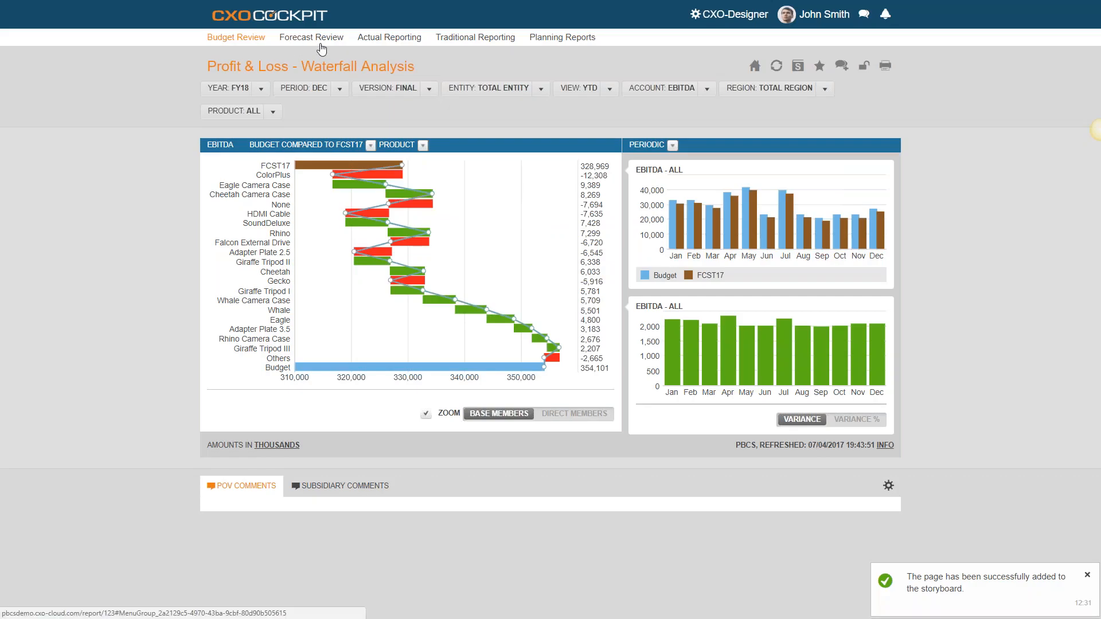
# Drill into Parts in the Product Sales Portfolio report and add it to the storyboard as "Product Sales Portfolio -Parts", after "EBITDA - Waterfall Analysis - By Product".
pyautogui.click(363, 41)
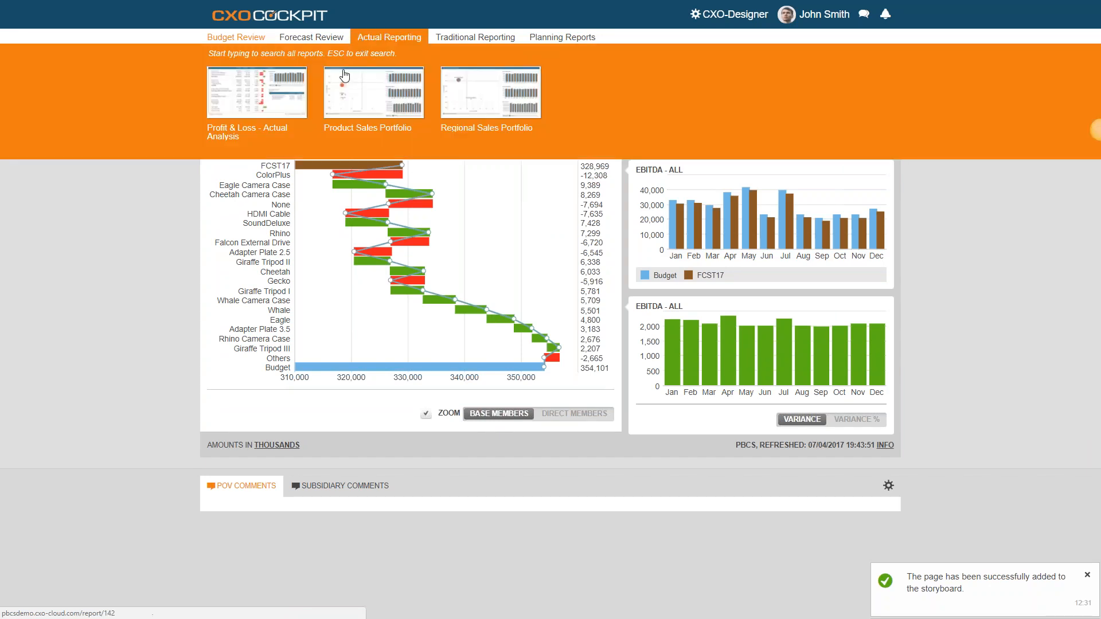
pyautogui.click(391, 86)
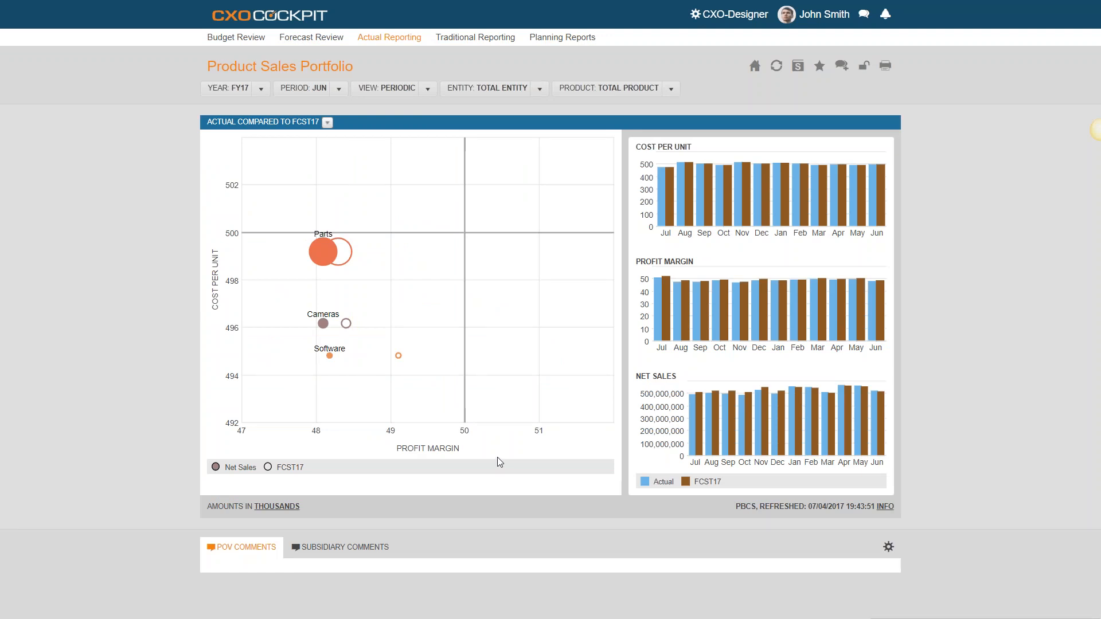
pyautogui.click(325, 246)
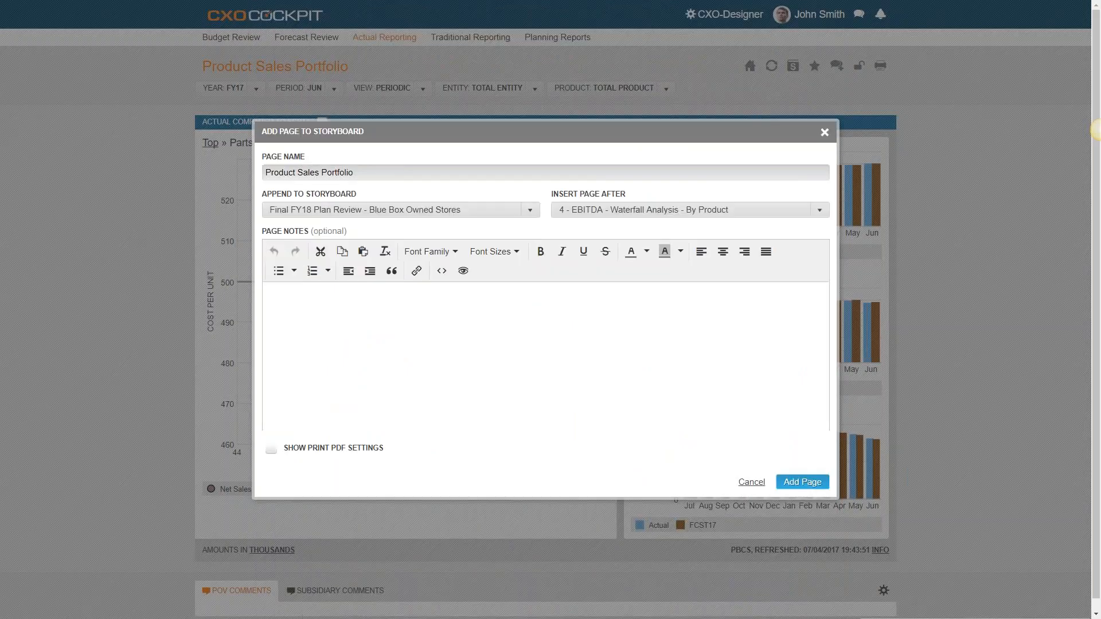
pyautogui.write('-Parts')
pyautogui.click(802, 481)
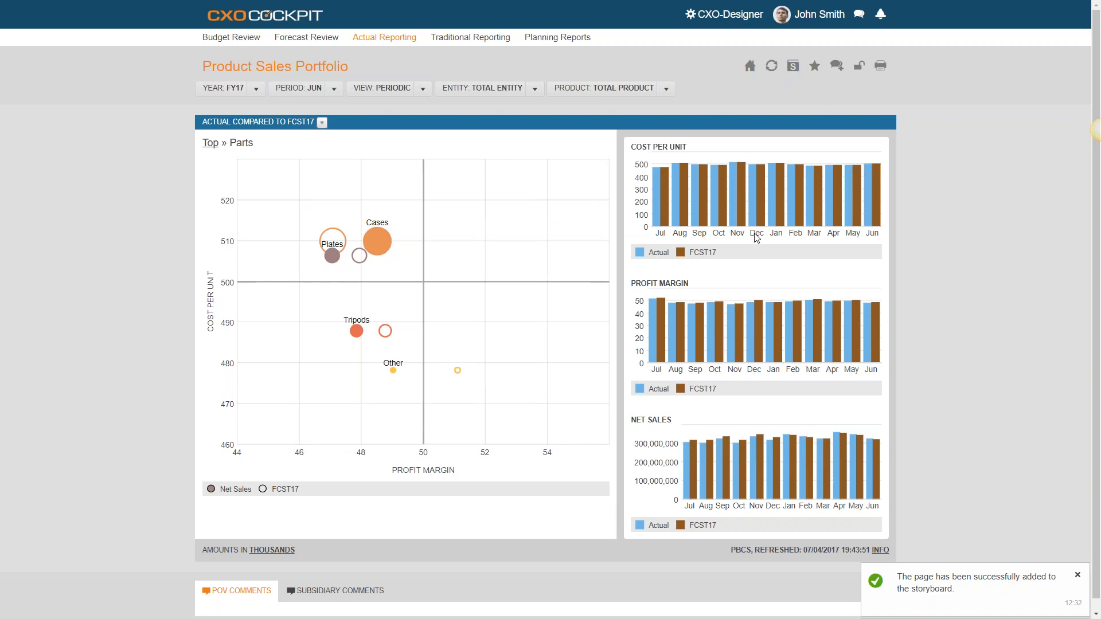
# Lock the comments of the Product Sales Portfolio report for the current point of view.
pyautogui.moveTo(703, 210)
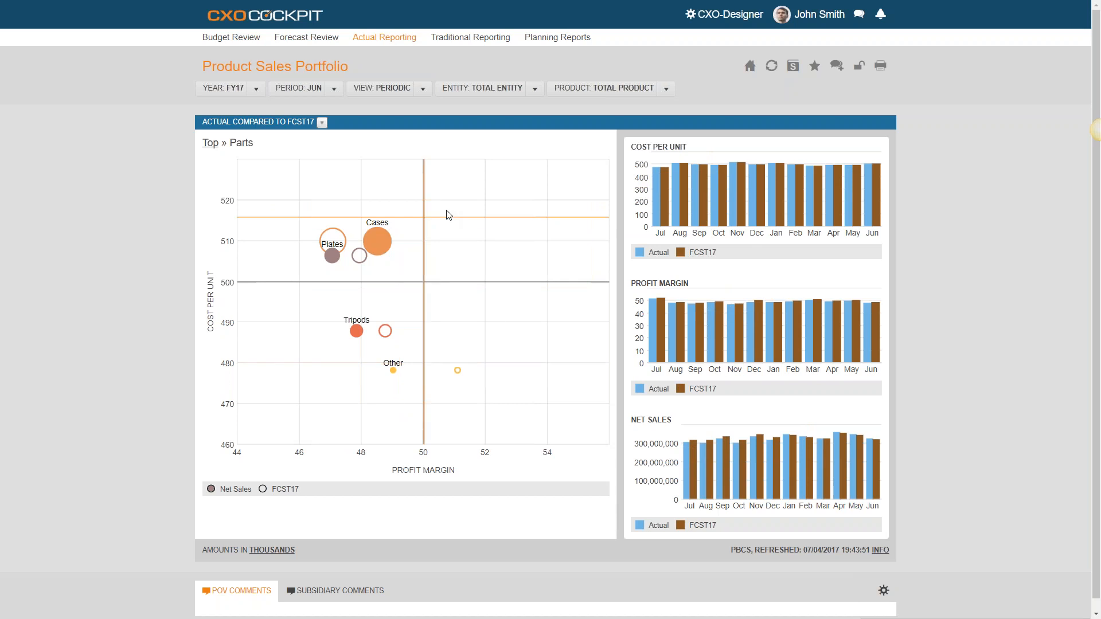
pyautogui.click(858, 66)
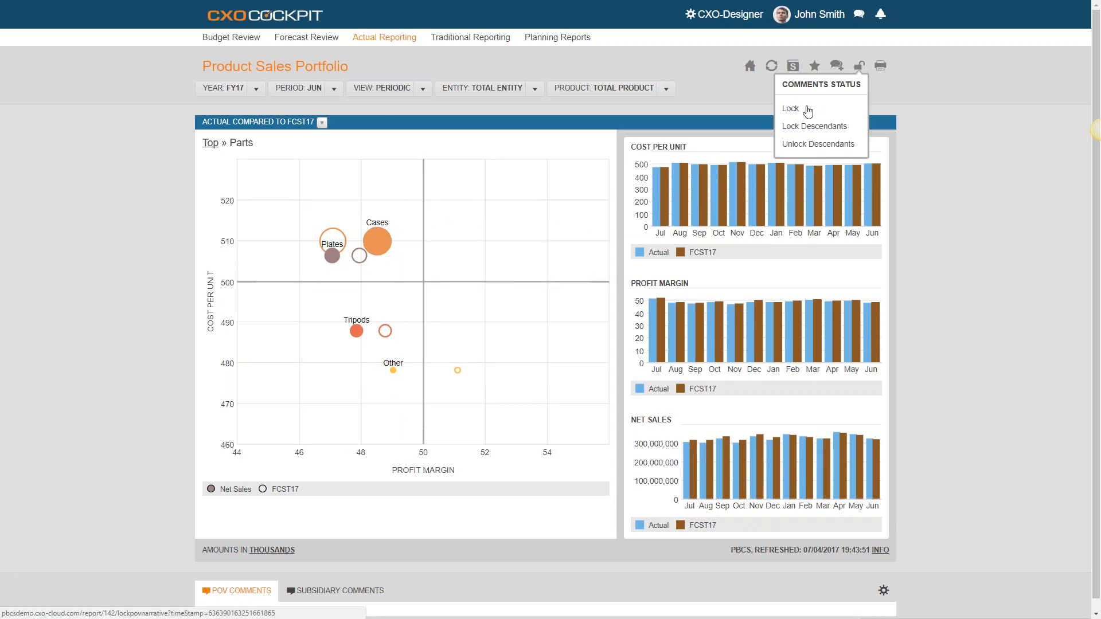
pyautogui.click(961, 137)
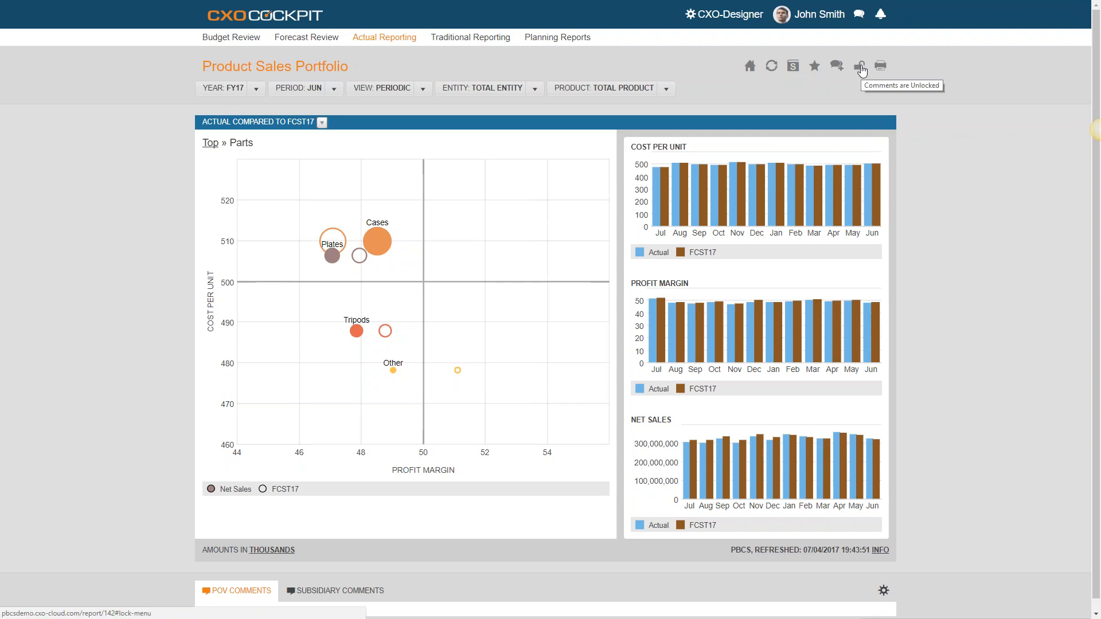
pyautogui.click(861, 69)
pyautogui.click(822, 112)
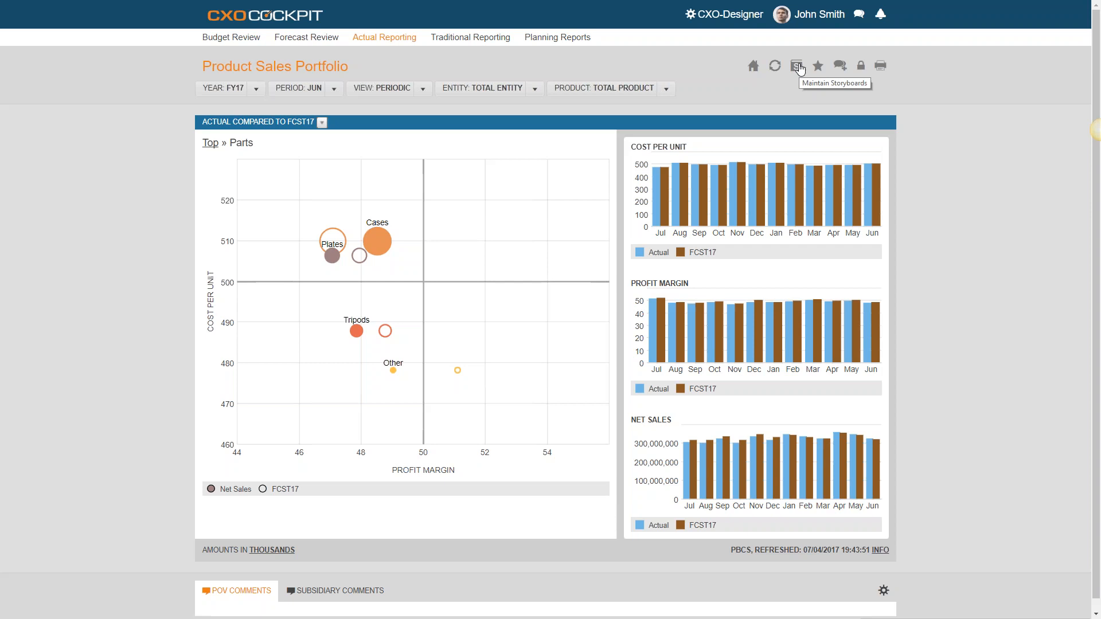
# Share the "Final FY18 Plan Review - Blue Box Owned Stores" storyboard with a colleague as viewer and save the permissions.
pyautogui.click(798, 67)
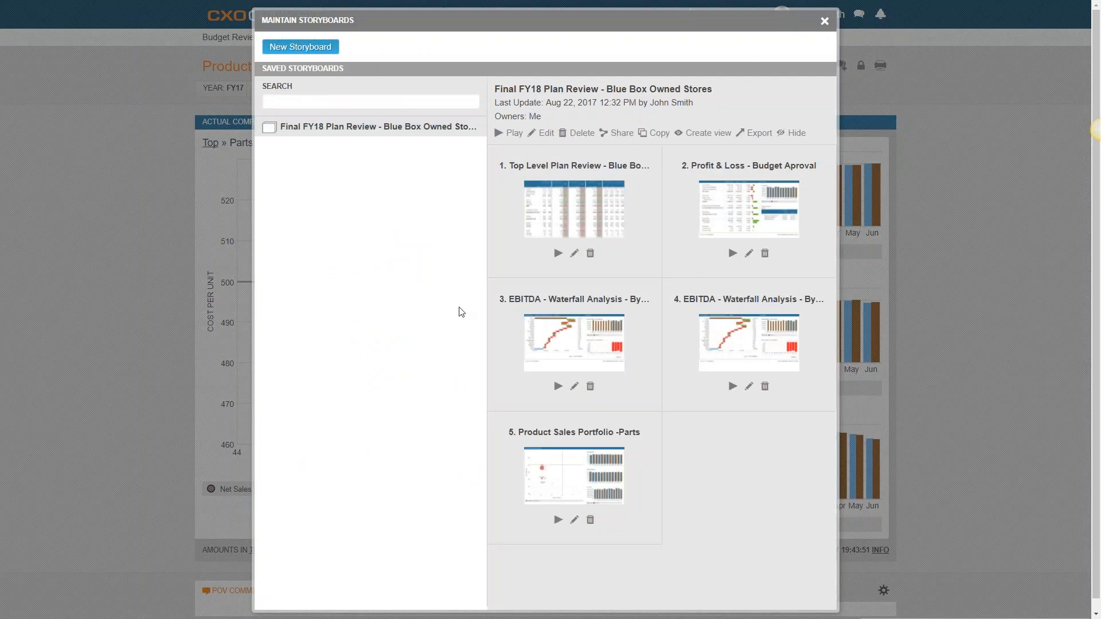
pyautogui.click(618, 133)
pyautogui.click(497, 338)
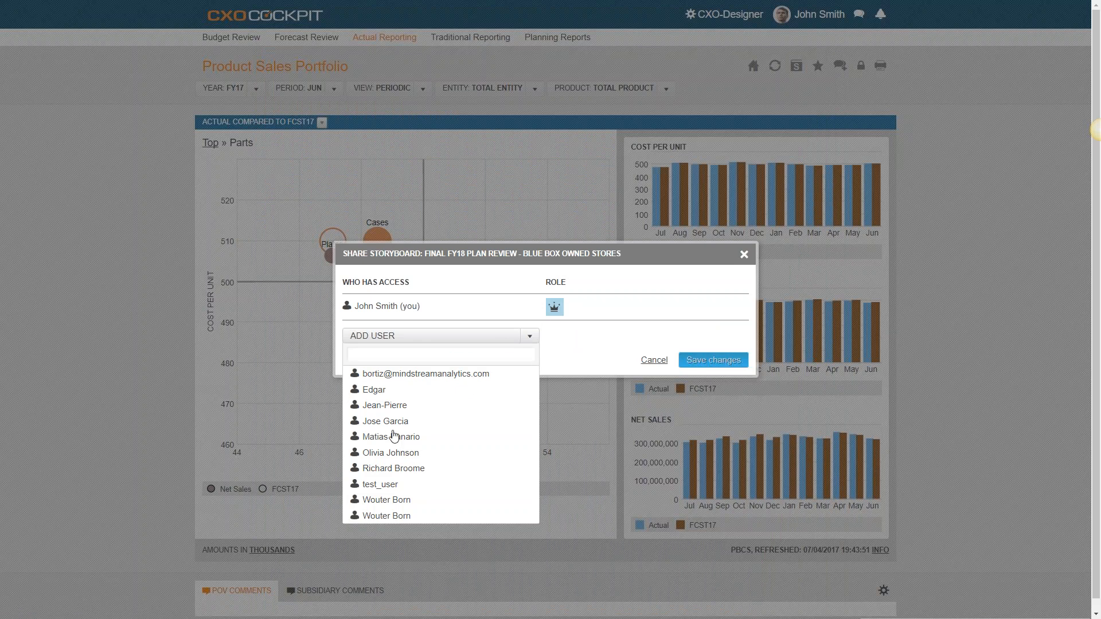
pyautogui.click(391, 454)
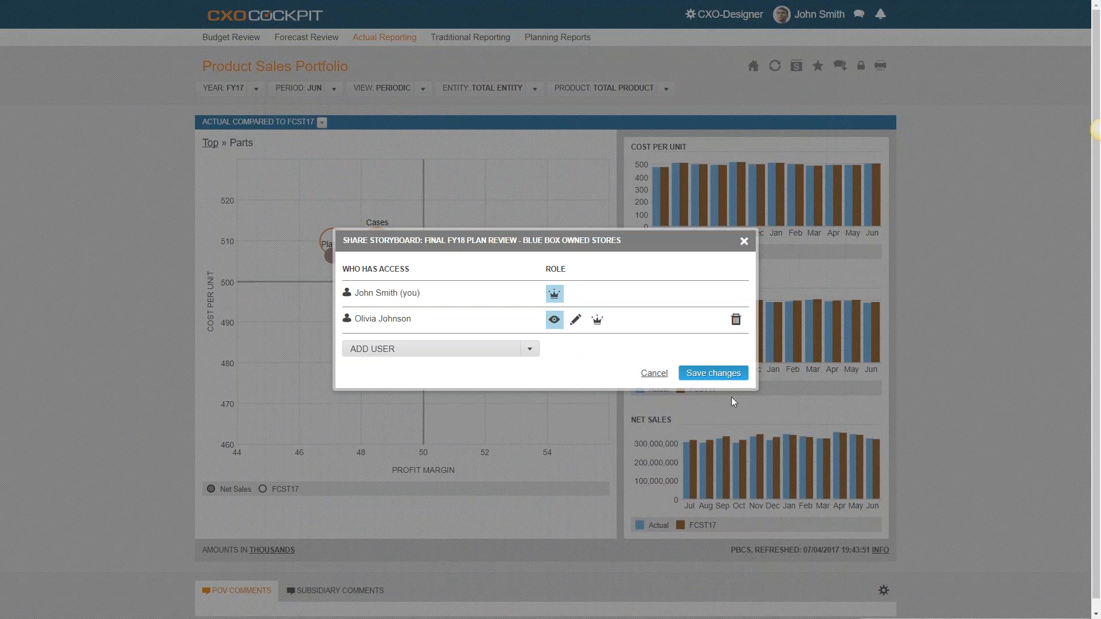
pyautogui.click(727, 378)
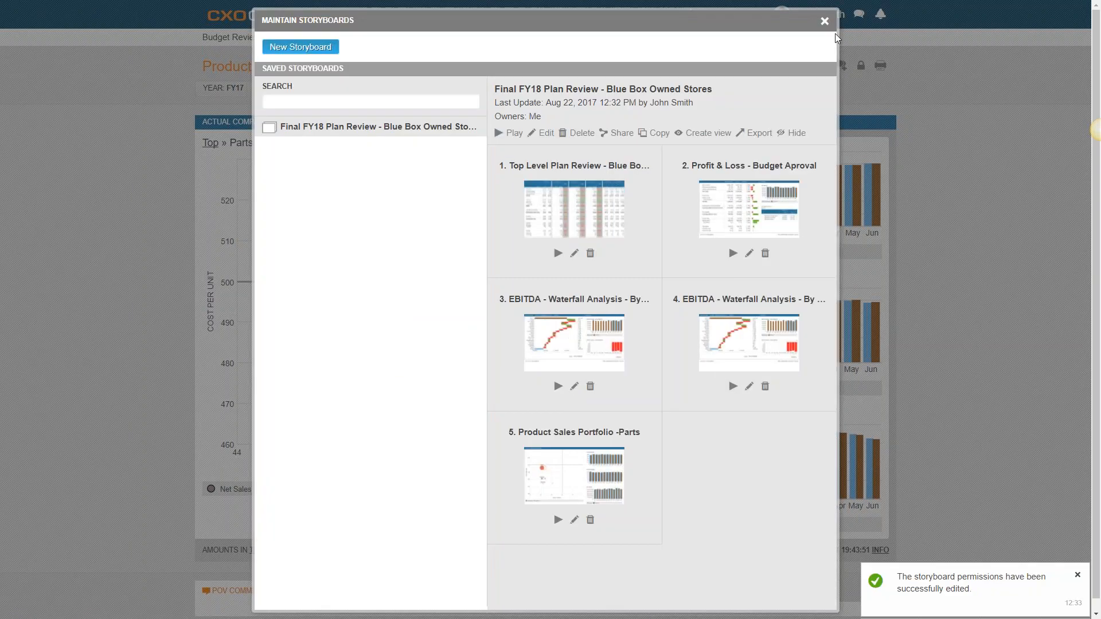
pyautogui.click(823, 21)
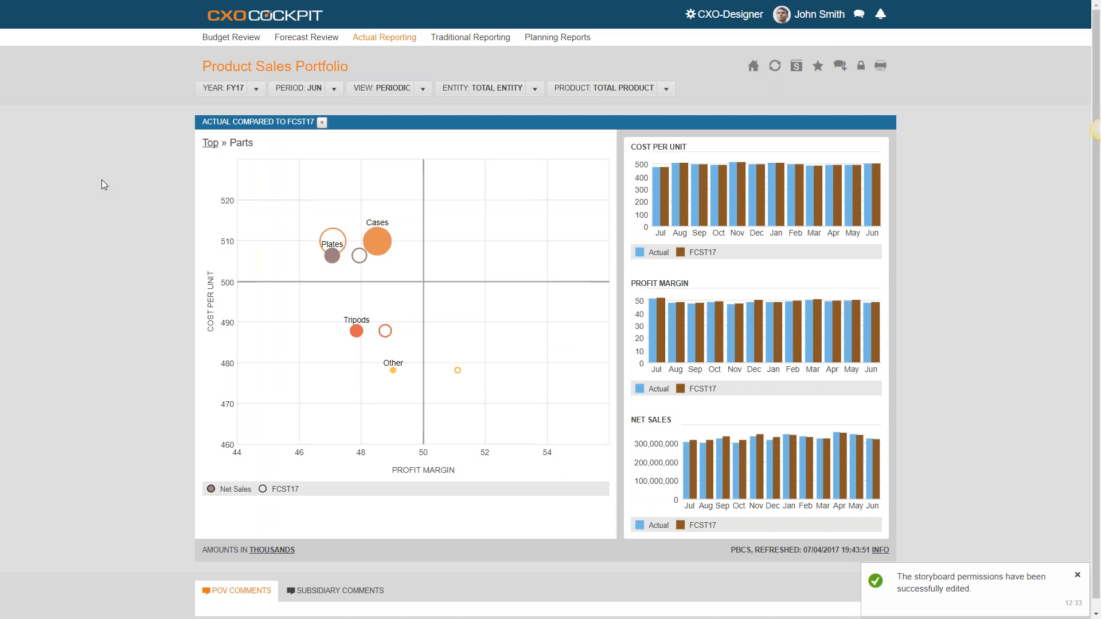
# Switch to the other user's browser session, log out, and log in with the storyboard recipient's user name and password.
pyautogui.hotkey('alt', 'Tab')
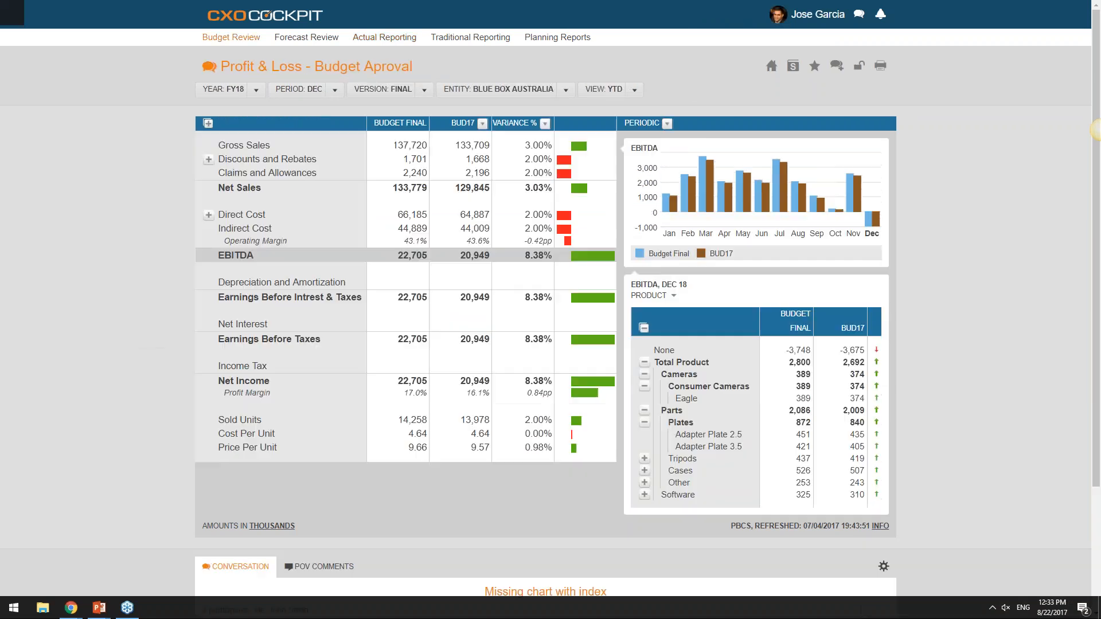
pyautogui.click(805, 17)
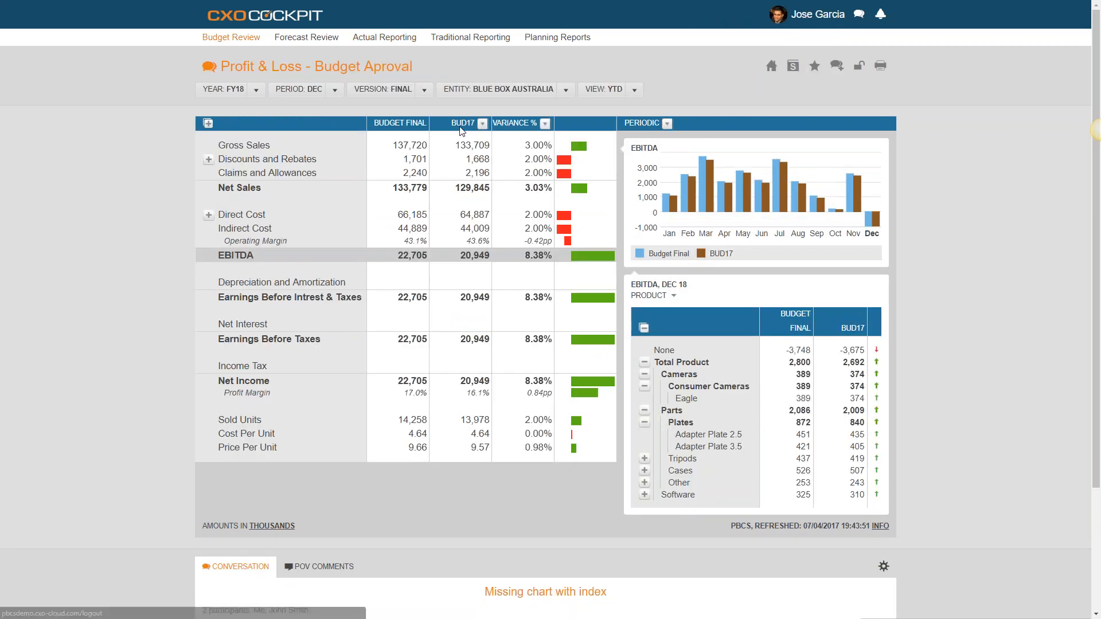
pyautogui.write('olivia••••••••')
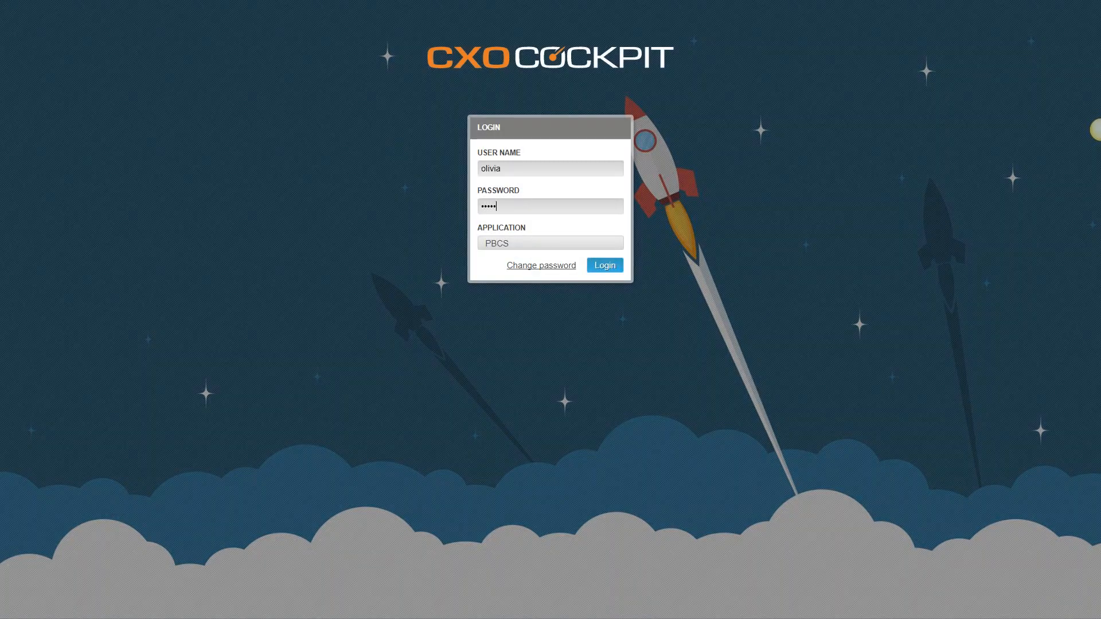
pyautogui.write('•')
pyautogui.press('Return')
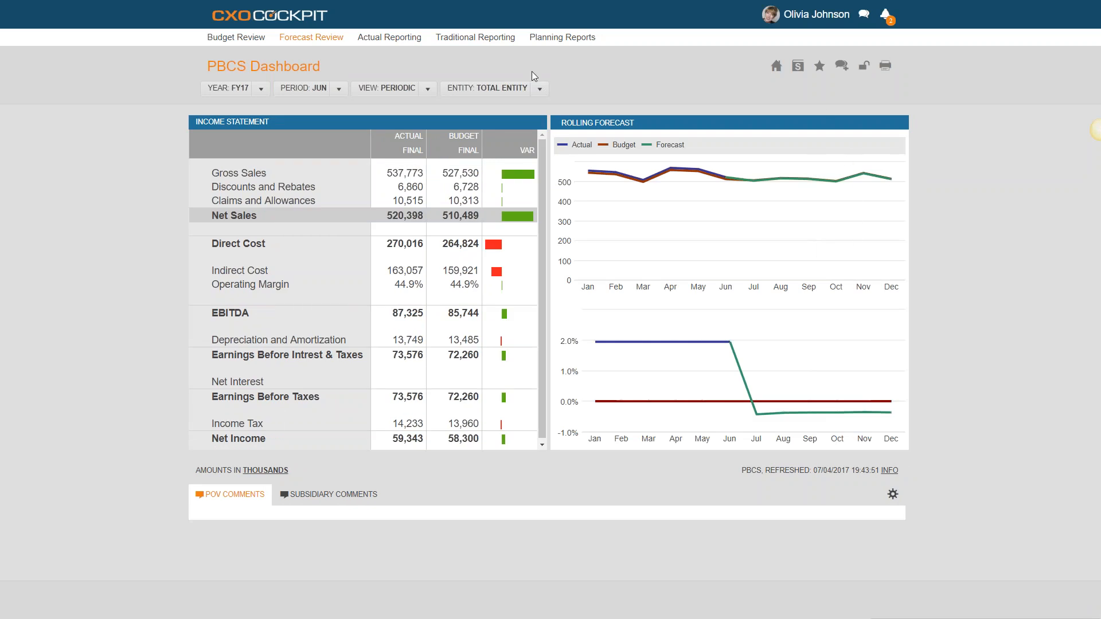
# Open the shared Final FY18 Plan Review storyboard from its newest notification, submit it for export and close the export jobs list.
pyautogui.click(886, 17)
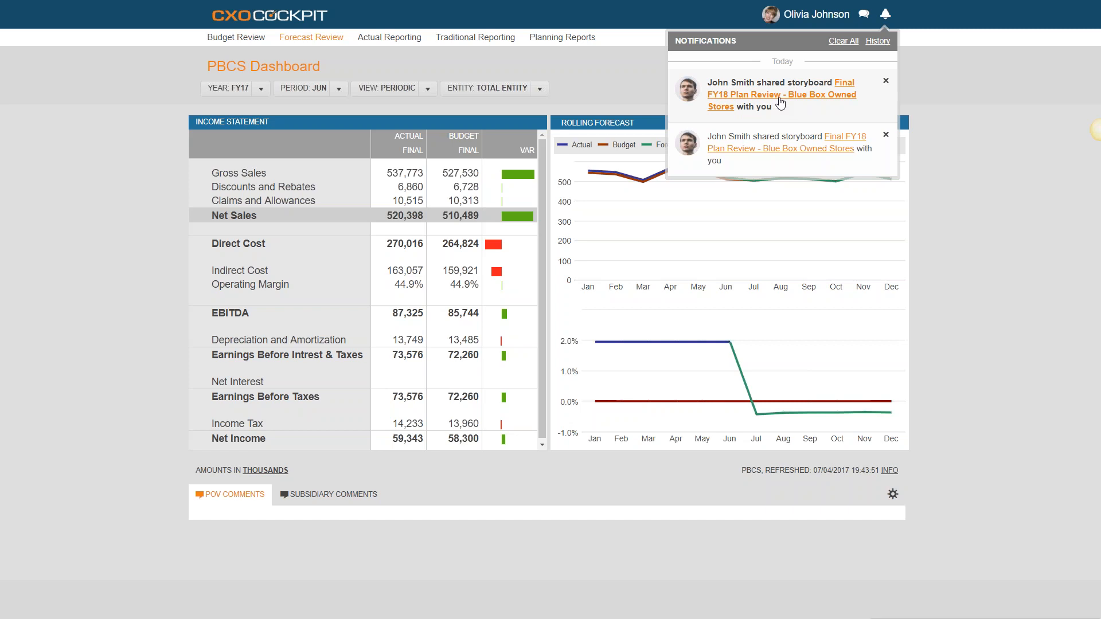
pyautogui.click(780, 101)
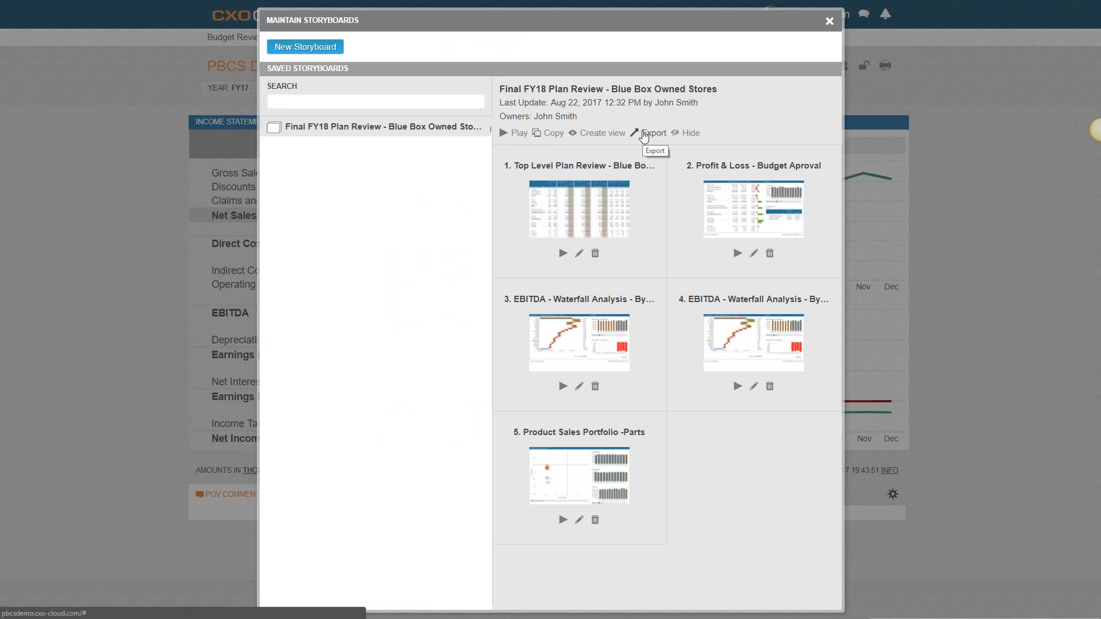
pyautogui.click(645, 137)
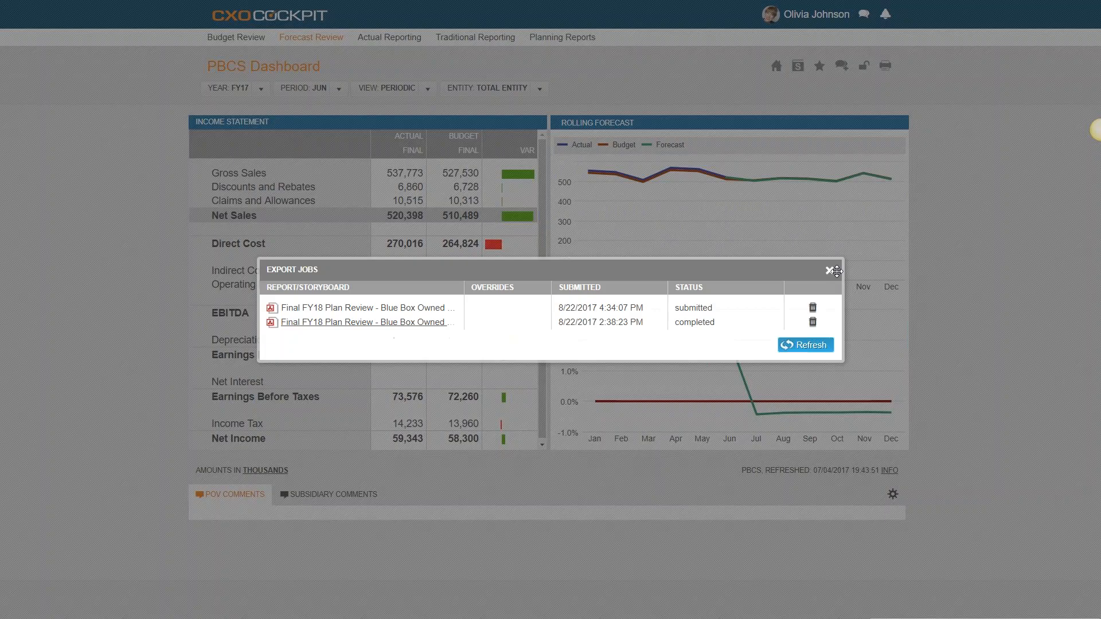
pyautogui.click(830, 270)
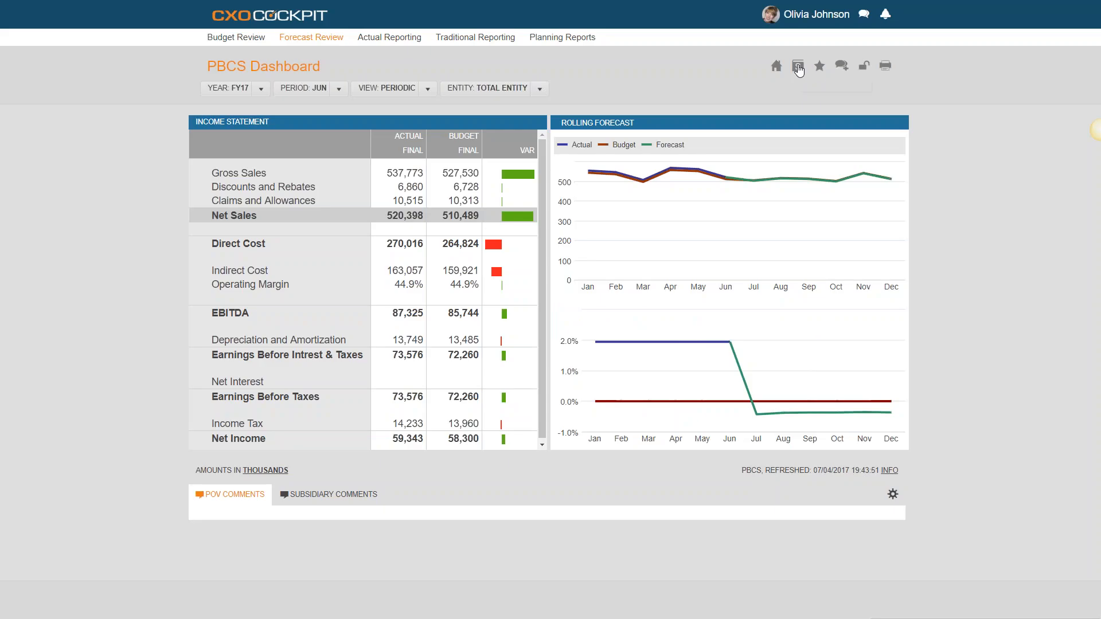
# Play the shared storyboard starting with "1 - Top Level Plan Review - Blue Box Owned Stores", without fixing any point of view.
pyautogui.click(798, 67)
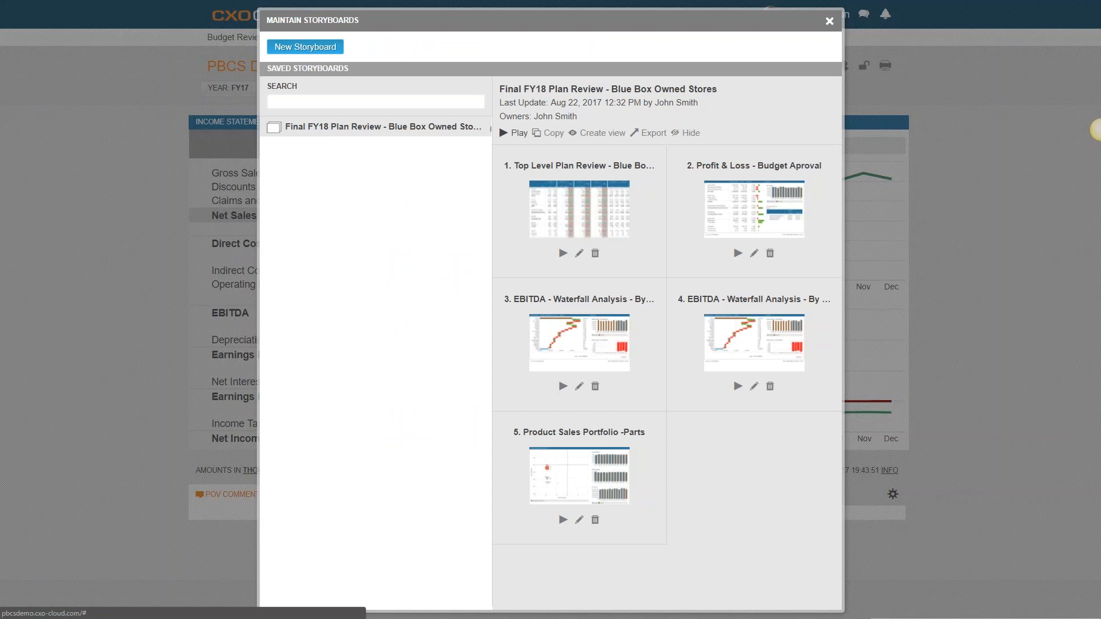
pyautogui.click(504, 133)
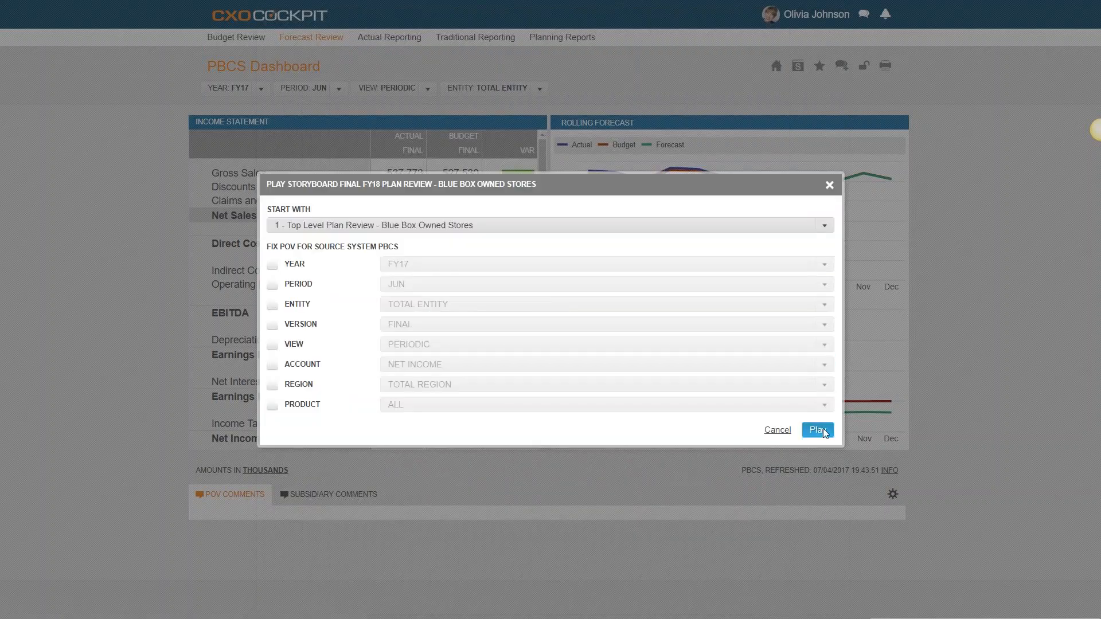
pyautogui.click(823, 431)
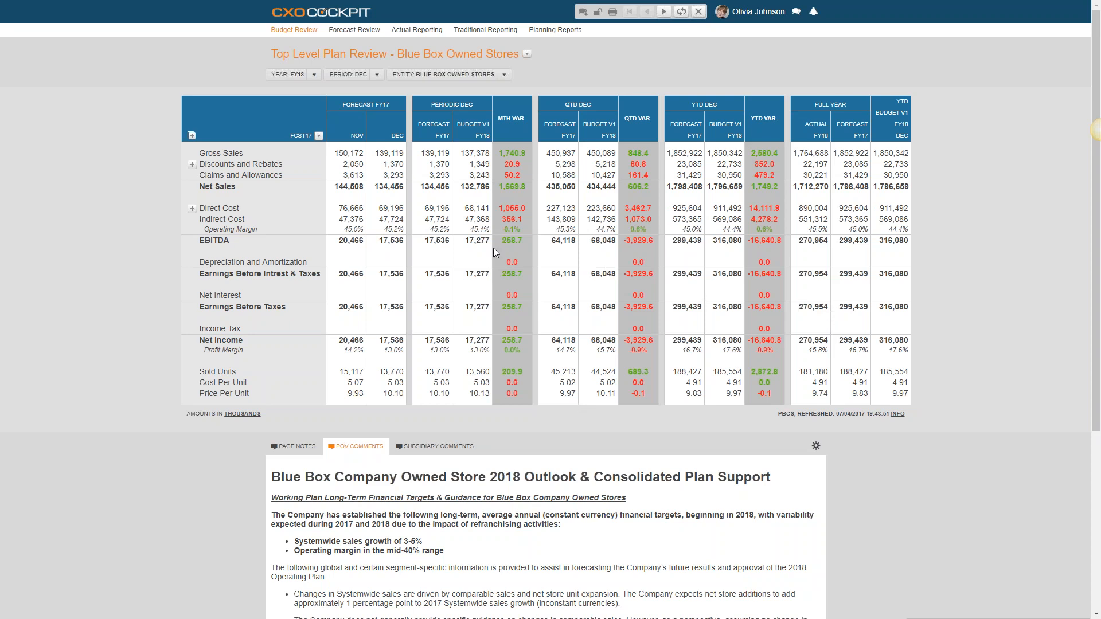
# Advance the storyboard to "Profit & Loss - Budget Aproval", read through its POV comments and display the Discounts and Rebates details.
pyautogui.click(665, 11)
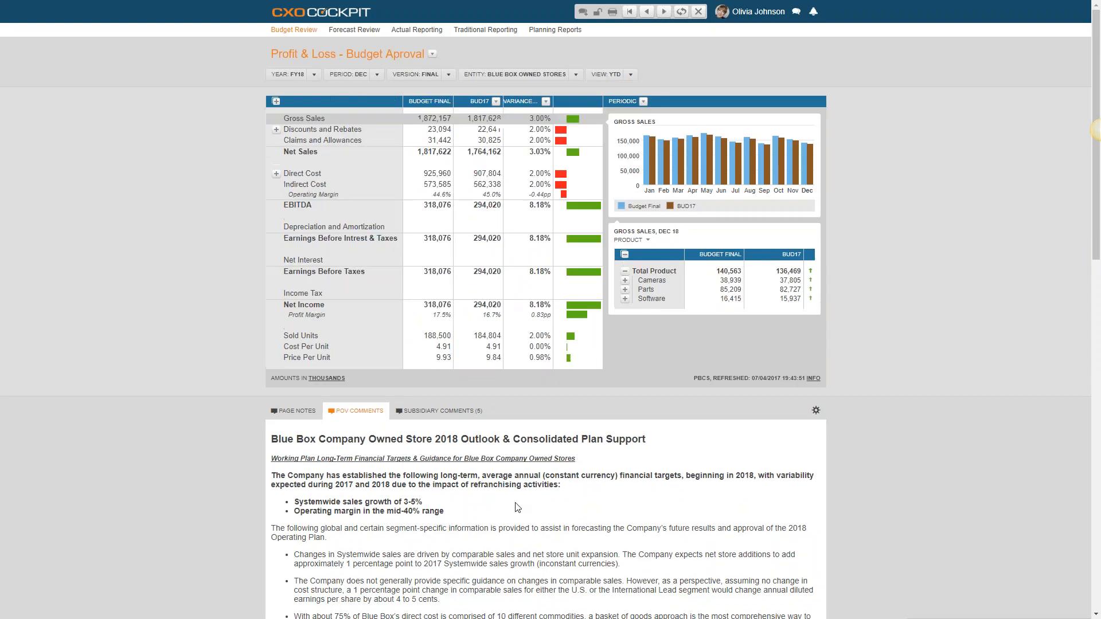
pyautogui.scroll(-9, 518, 507)
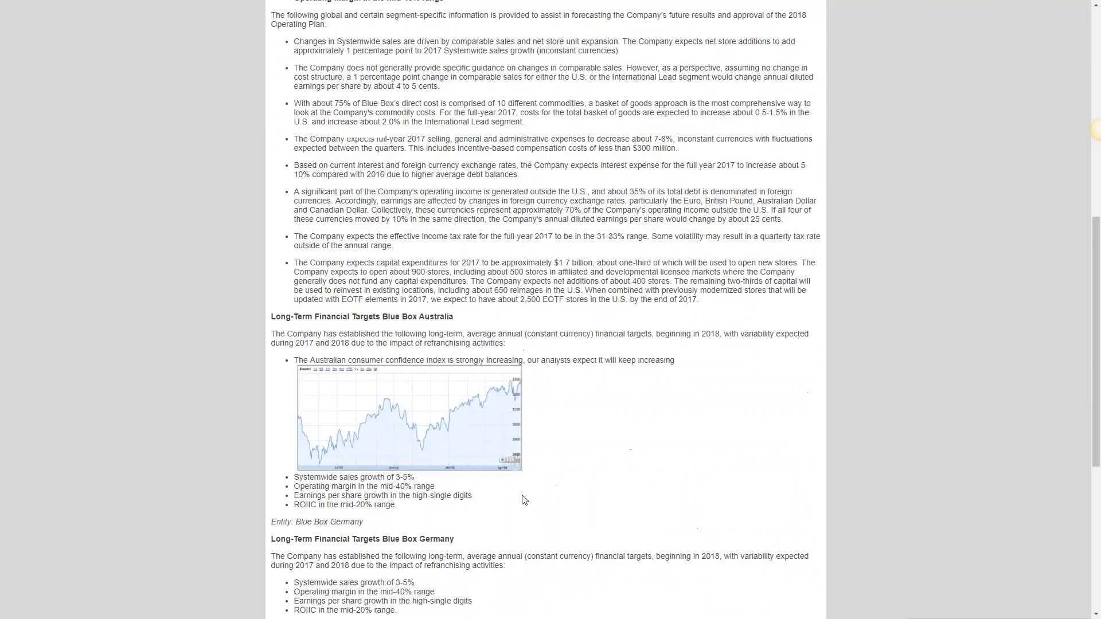
pyautogui.scroll(9, 524, 500)
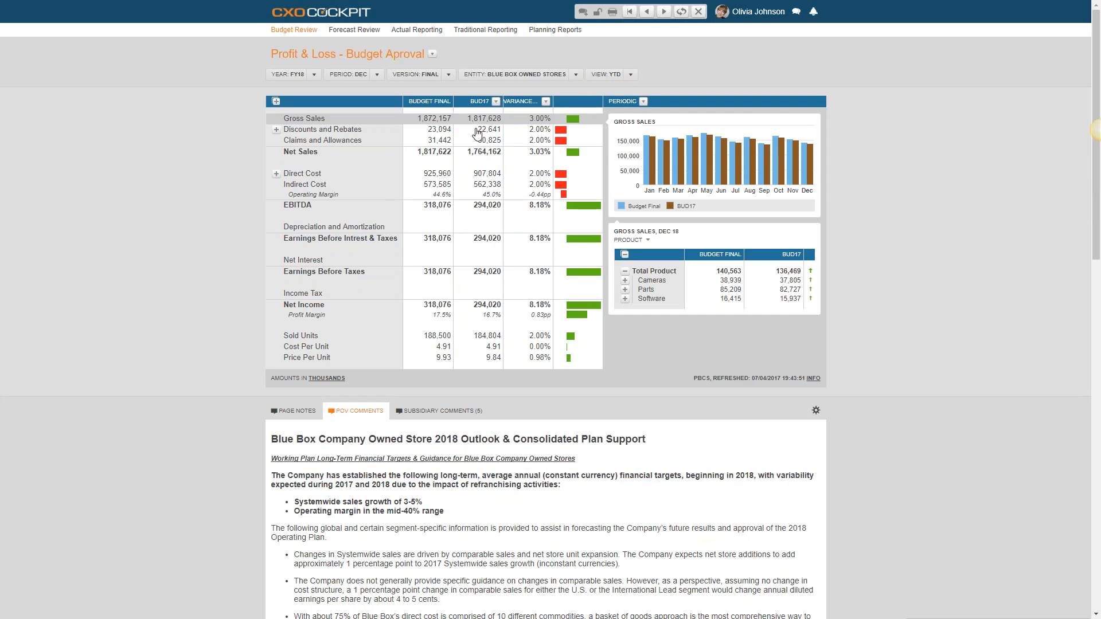
pyautogui.click(477, 132)
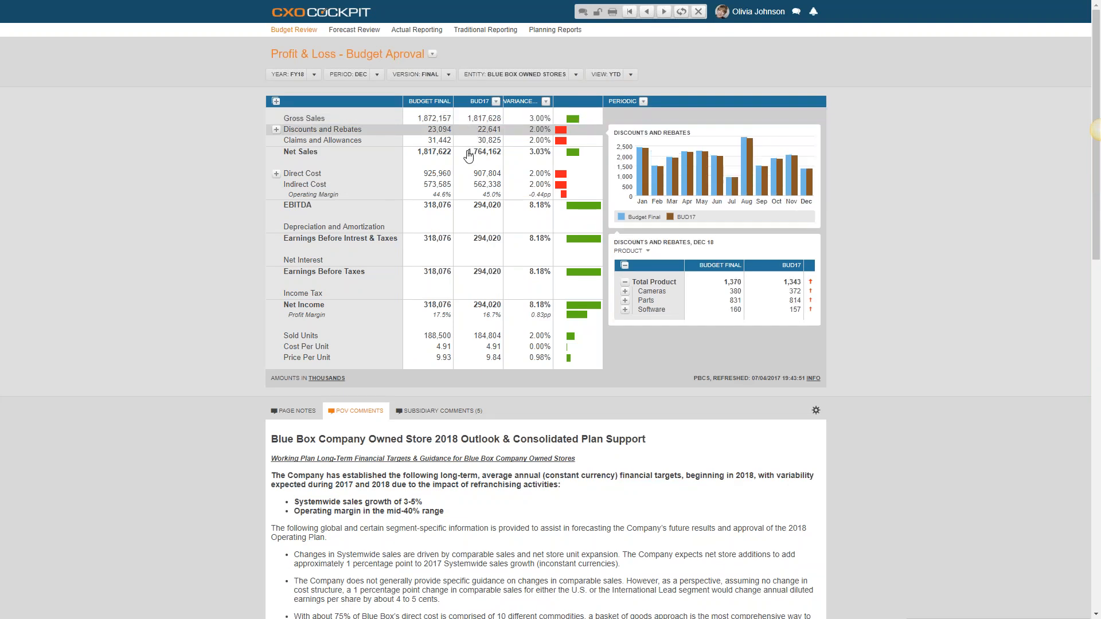
# Display the Net Sales details broken down by entity, and reset the storyboard page to its saved view.
pyautogui.moveTo(469, 155)
pyautogui.click(468, 155)
pyautogui.click(646, 273)
pyautogui.click(635, 292)
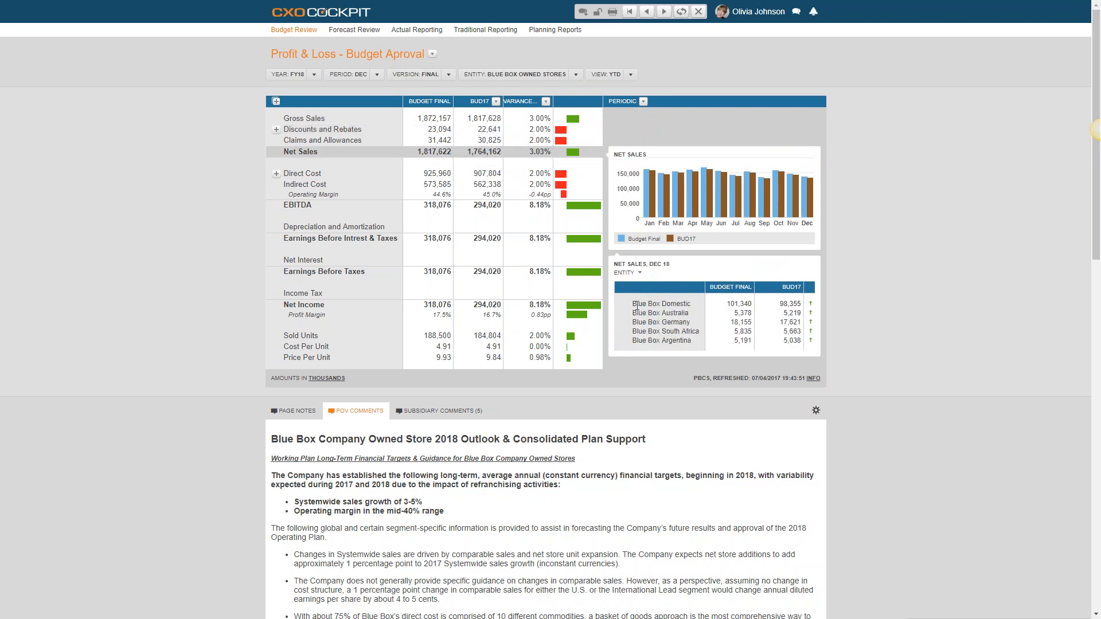
pyautogui.click(681, 13)
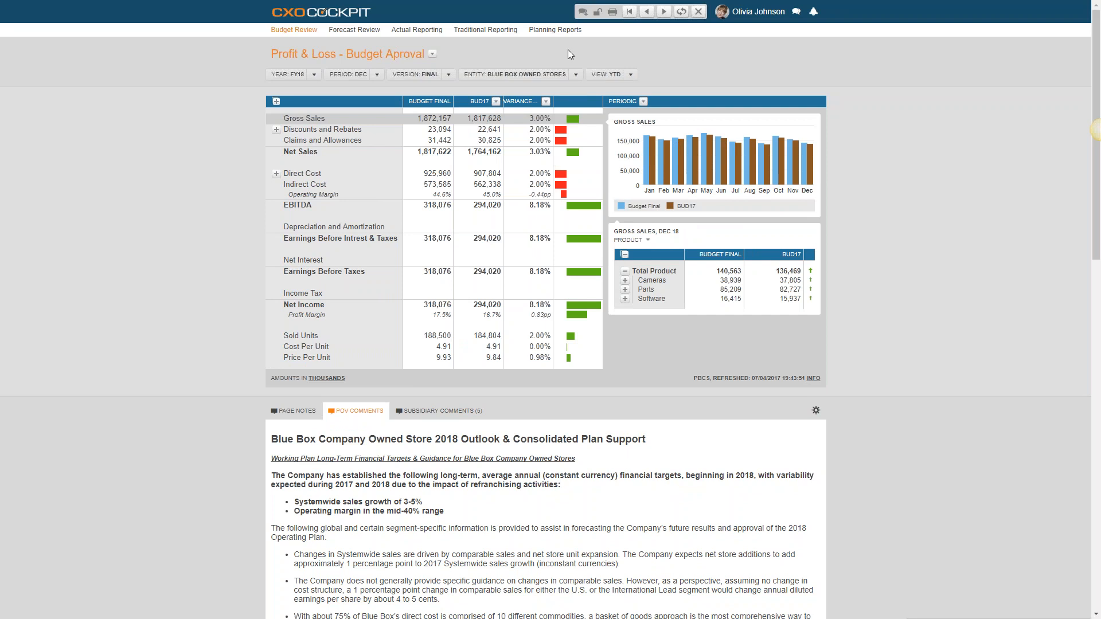
# Open the "Cost to Net Sales Standard by Region" planning report and enter the comment "Specific notes" for Illinois.
pyautogui.click(567, 32)
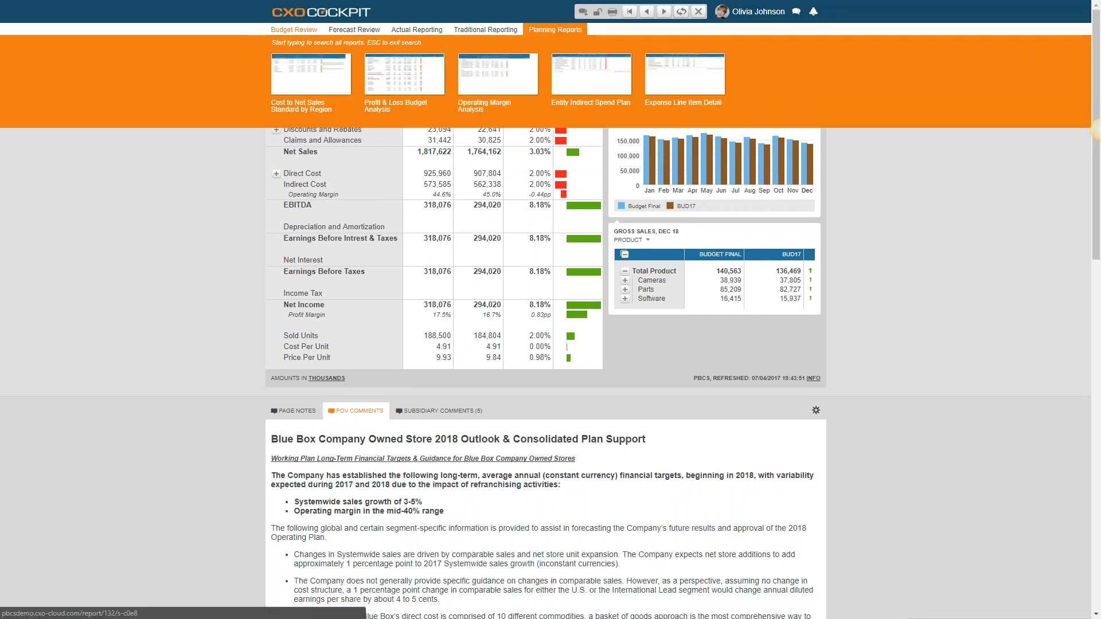
pyautogui.click(340, 77)
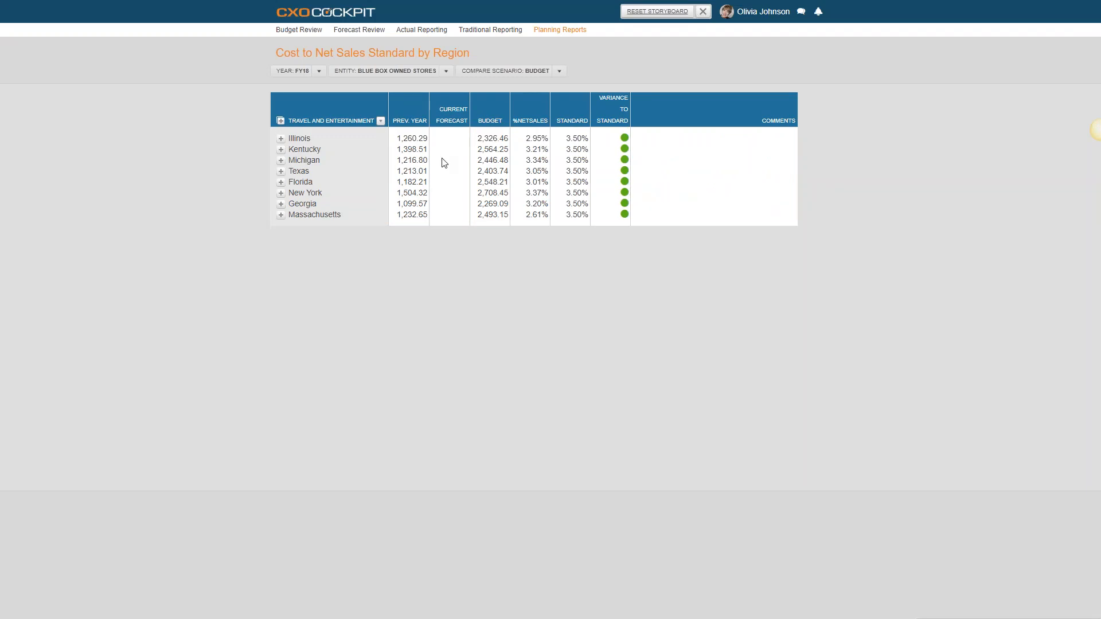
pyautogui.click(665, 138)
pyautogui.write('Specific notes')
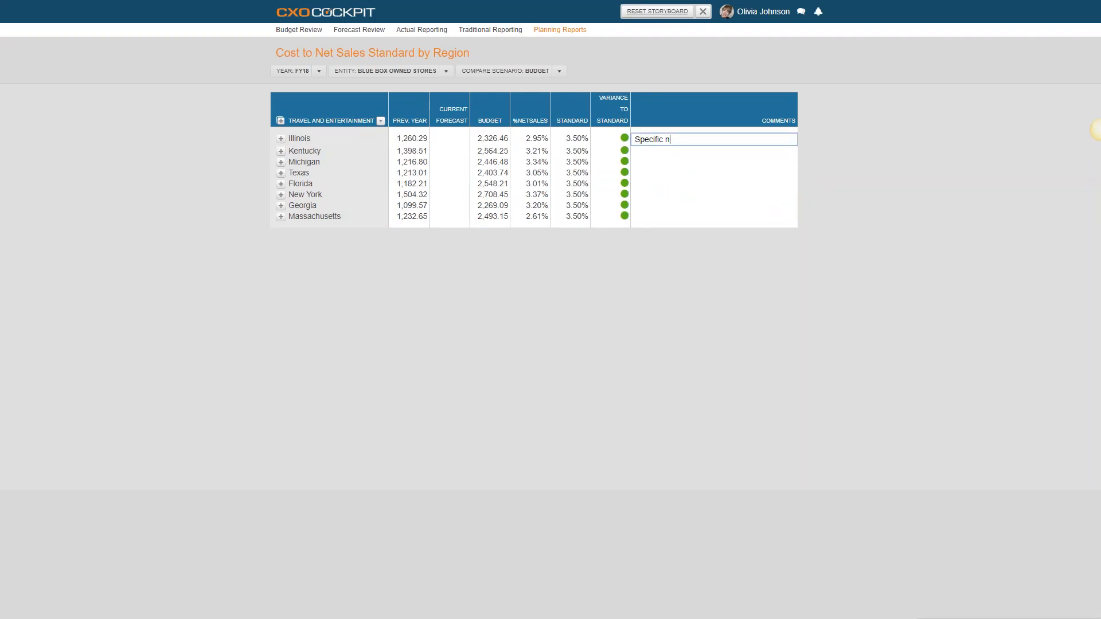
pyautogui.press('Return')
pyautogui.click(1015, 137)
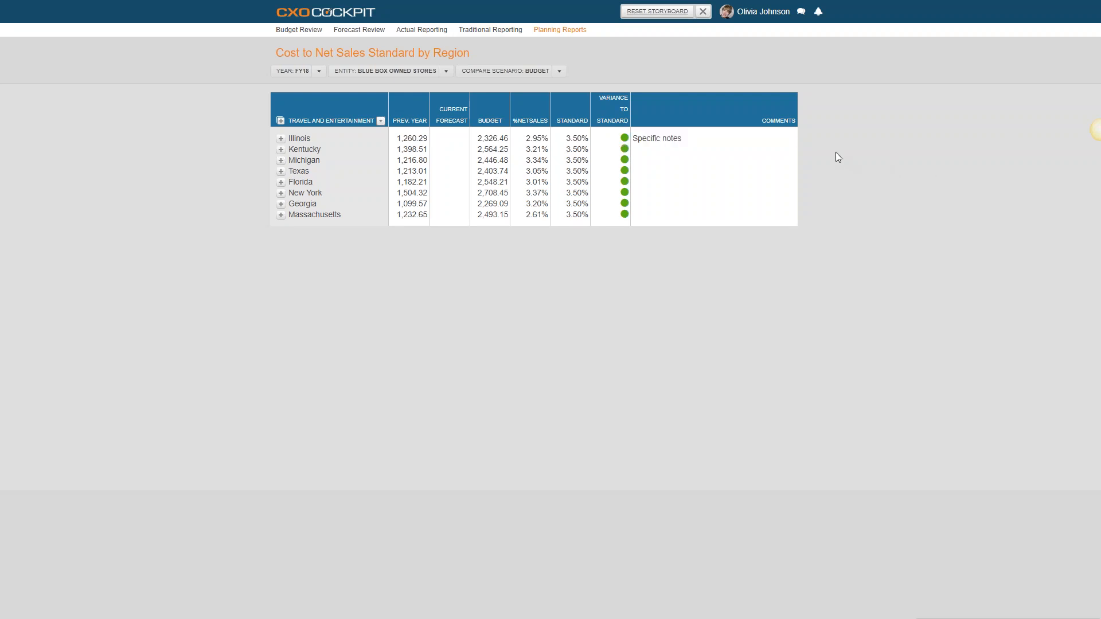
# Return to the storyboard, play its remaining pages through "Product Sales Portfolio -Parts" and exit playback.
pyautogui.click(657, 13)
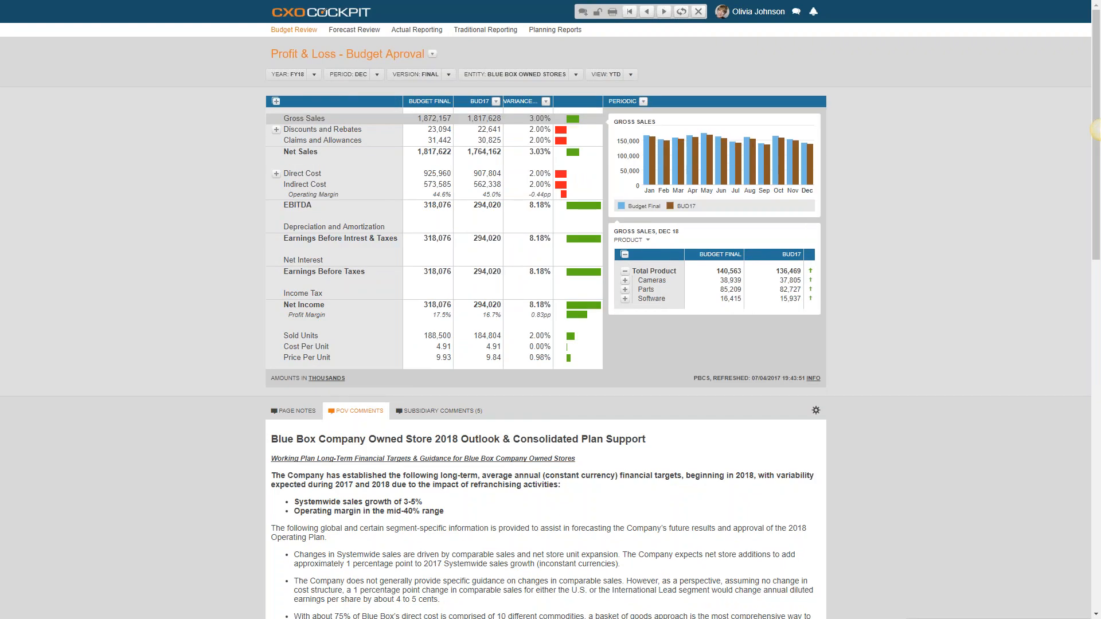
pyautogui.click(665, 14)
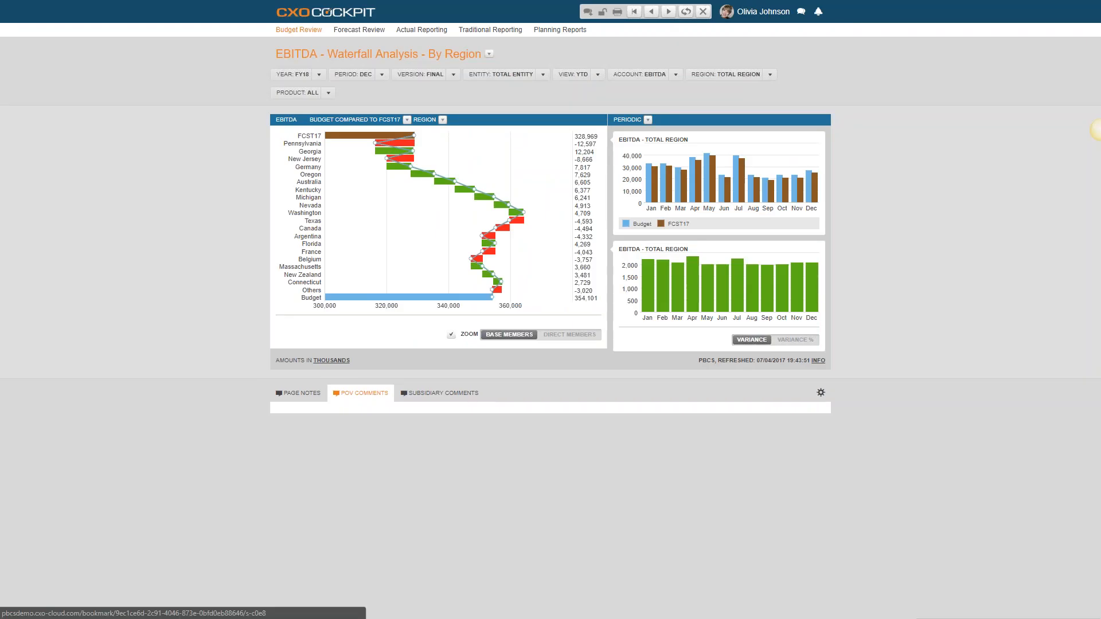
pyautogui.click(668, 11)
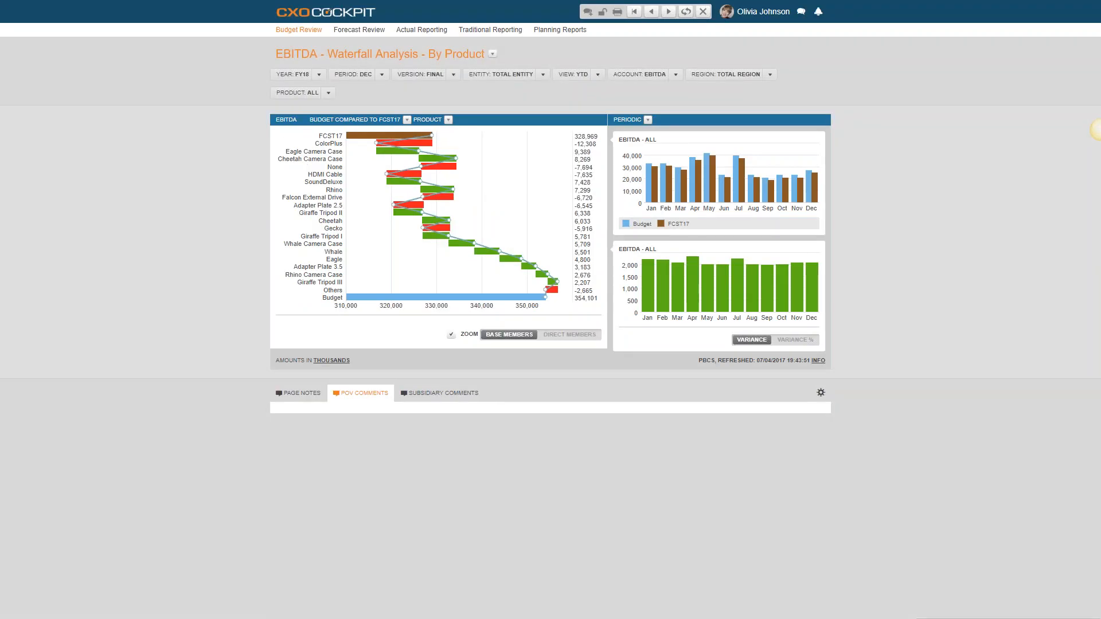
pyautogui.click(667, 13)
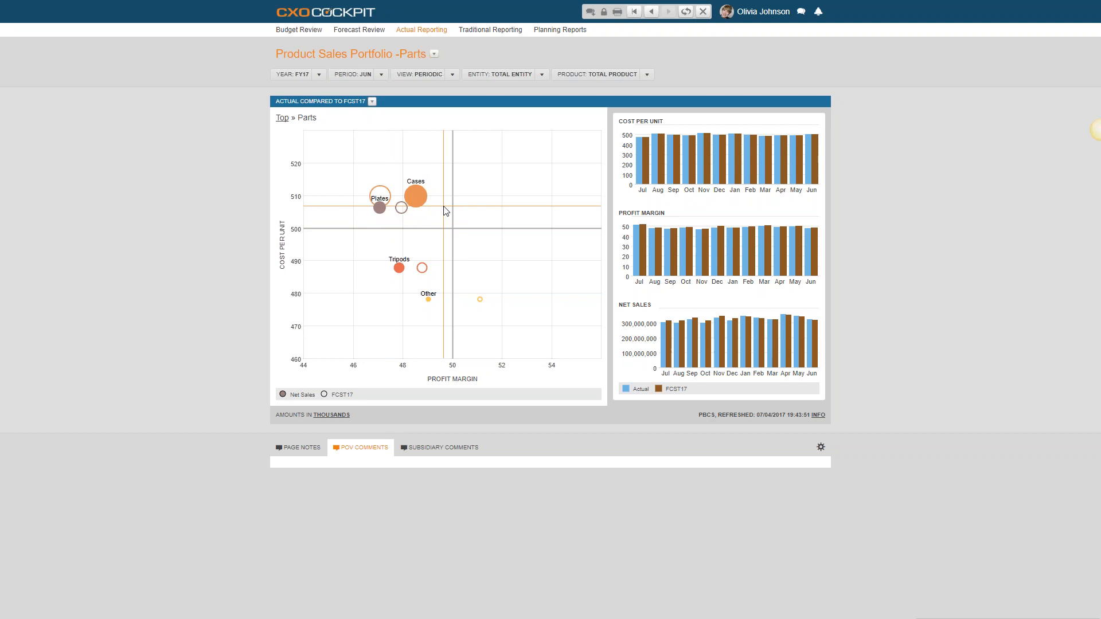
pyautogui.click(706, 14)
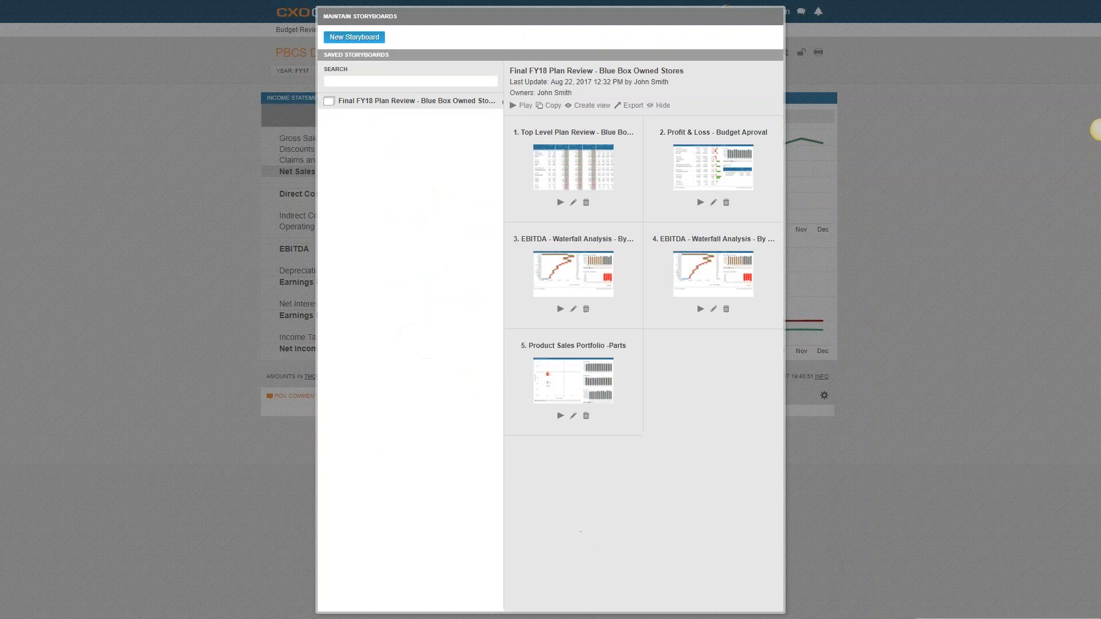
# Close the storyboard manager, then download the newest completed Final FY18 Plan Review PDF from the export jobs and open it.
pyautogui.click(773, 17)
pyautogui.click(818, 52)
pyautogui.click(792, 140)
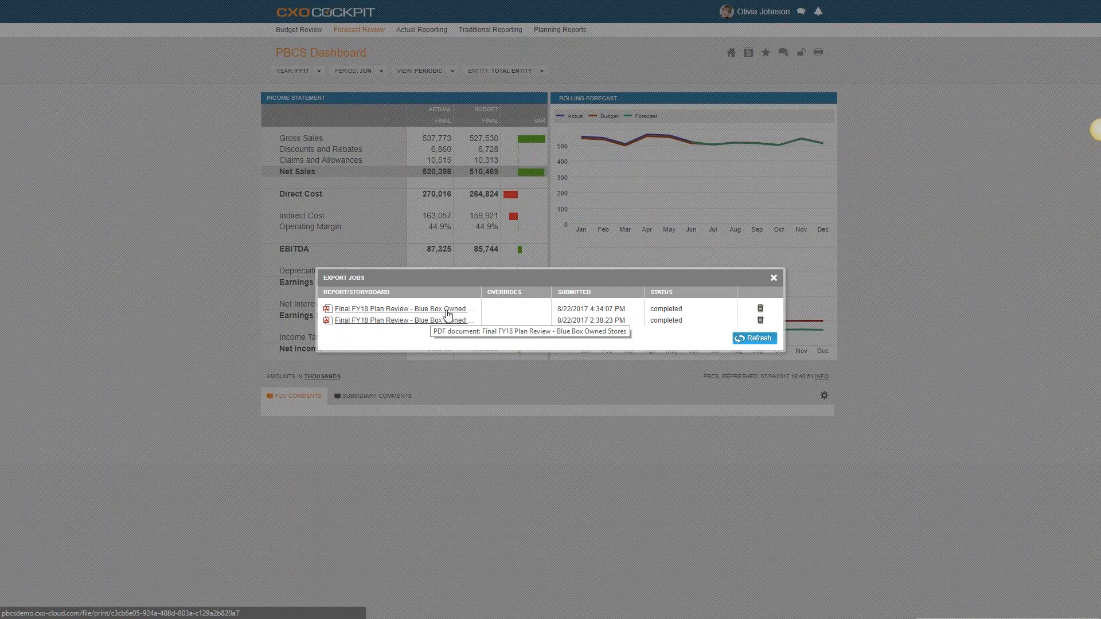
pyautogui.click(446, 310)
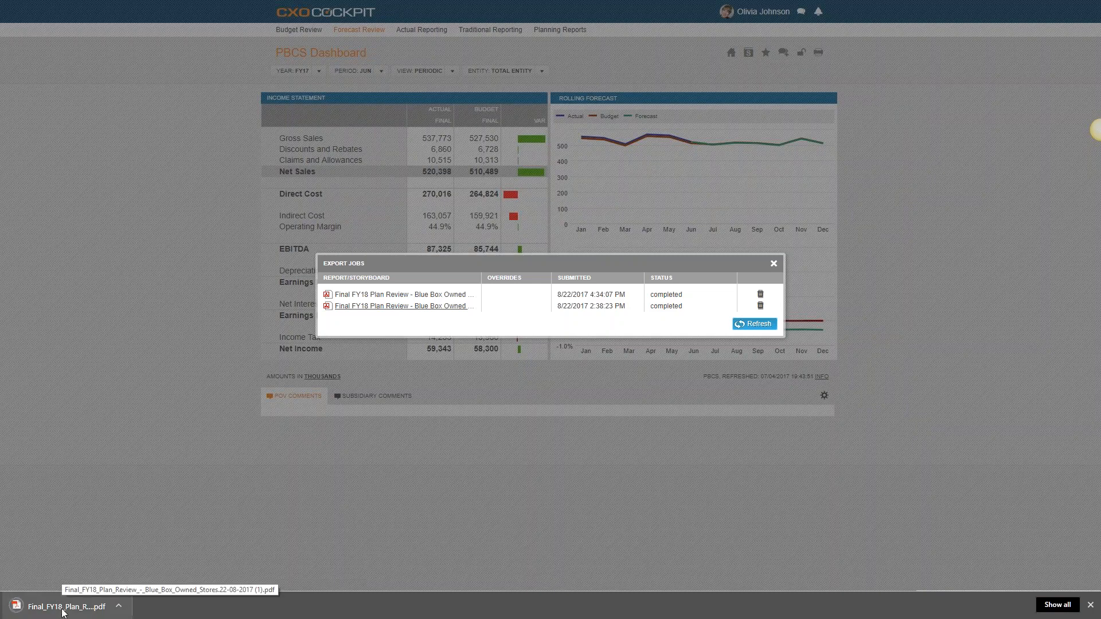
pyautogui.click(63, 608)
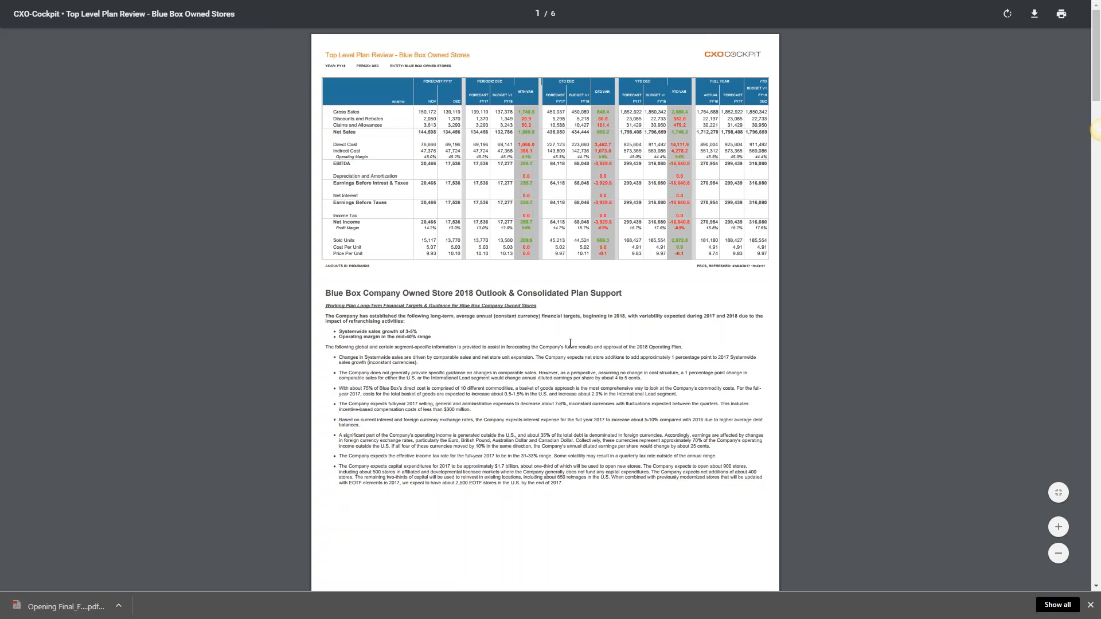
# Read through the exported plan review PDF from the Top Level Plan Review to the Product Sales Portfolio page.
pyautogui.scroll(-6, 570, 343)
pyautogui.scroll(6, 857, 459)
pyautogui.scroll(-1, 513, 224)
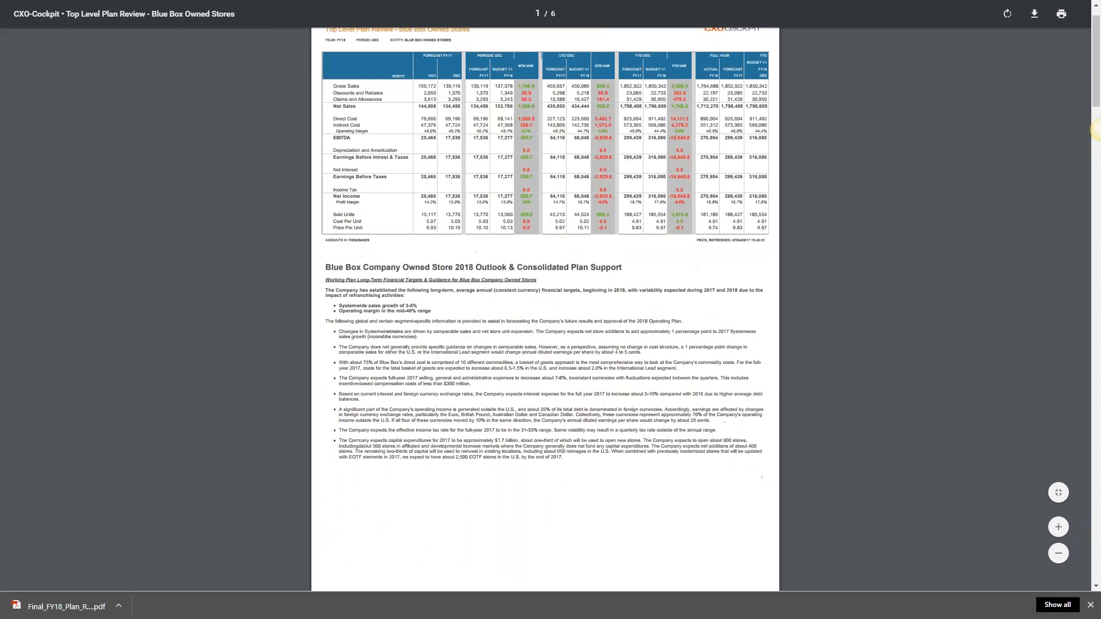
pyautogui.scroll(-10, 499, 242)
pyautogui.scroll(-20, 499, 243)
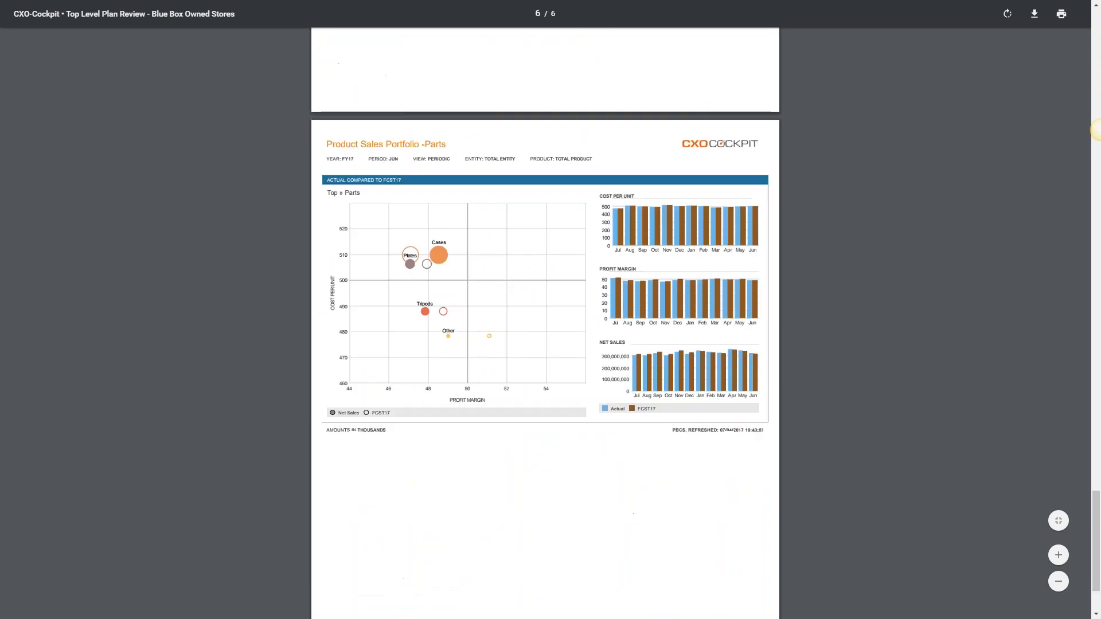
pyautogui.scroll(-4, 494, 250)
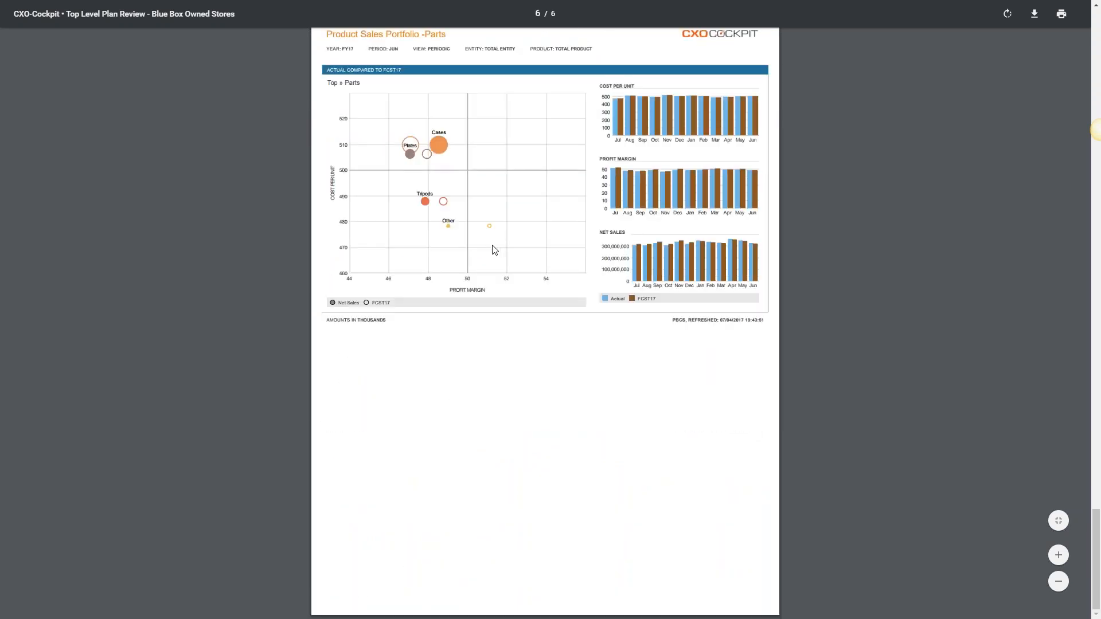
pyautogui.scroll(15, 495, 250)
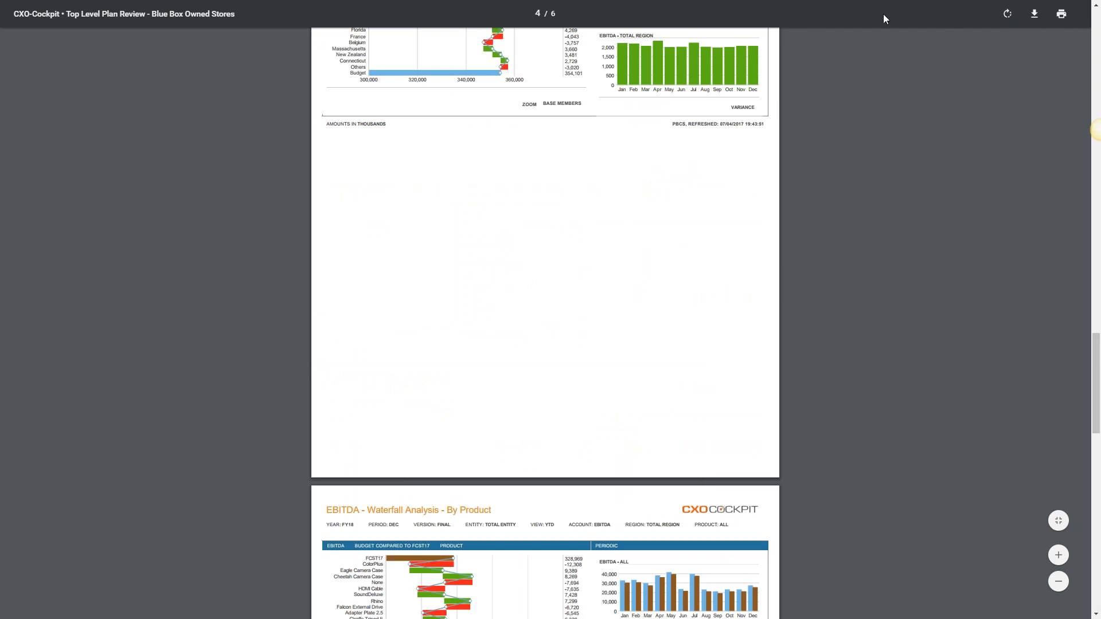
# Switch back to the storyboard owner's browser session, display the "Profit & Loss - Budget Aproval" report and launch CXO-Designer.
pyautogui.hotkey('alt', 'Tab')
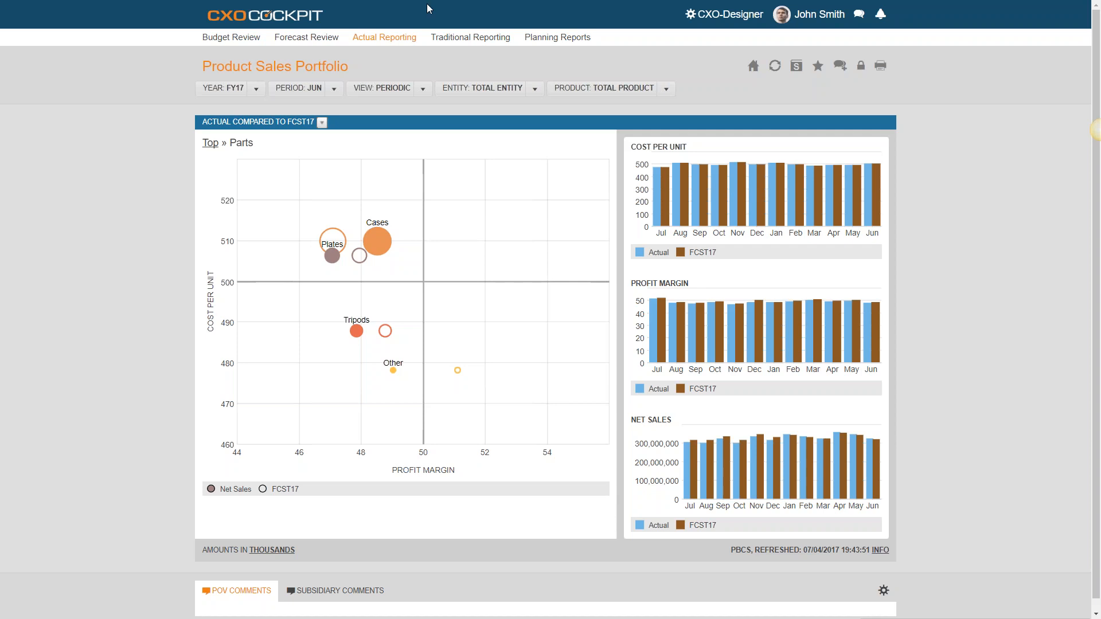
pyautogui.moveTo(254, 45)
pyautogui.click(256, 80)
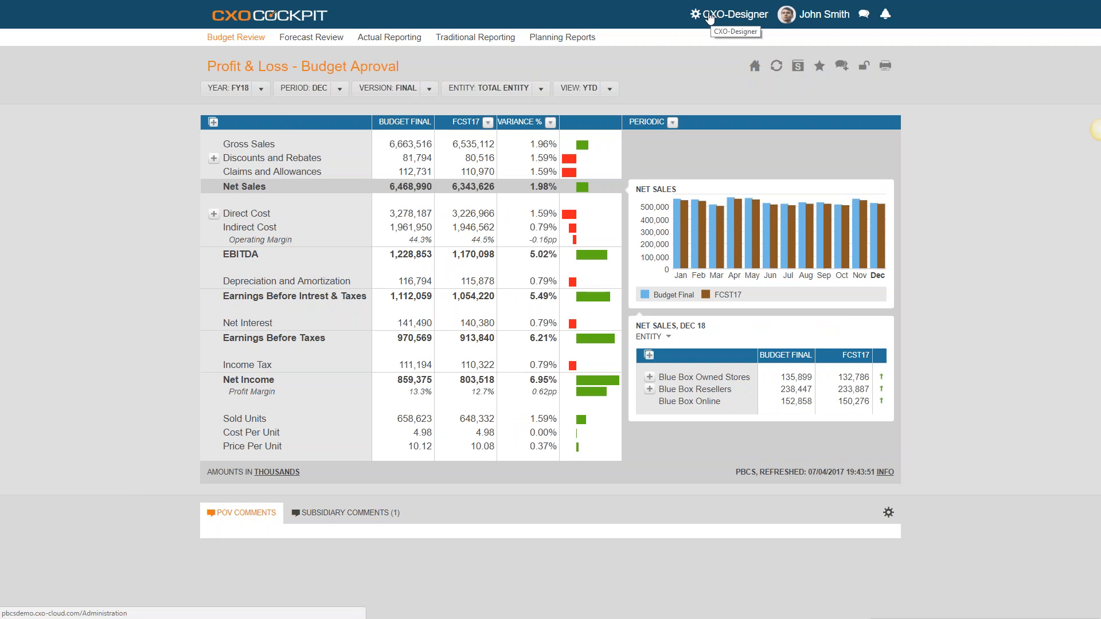
pyautogui.click(709, 18)
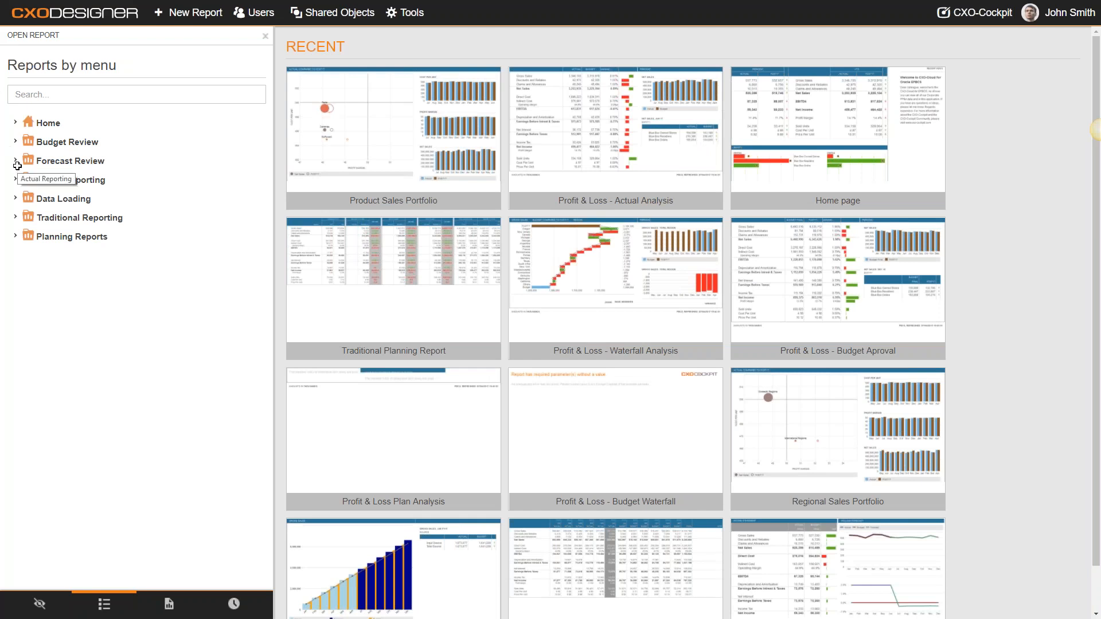
# Open "Profit & Loss - Budget Aproval" from the Budget Review reports and display the Claims and Allowances details in its preview.
pyautogui.click(15, 142)
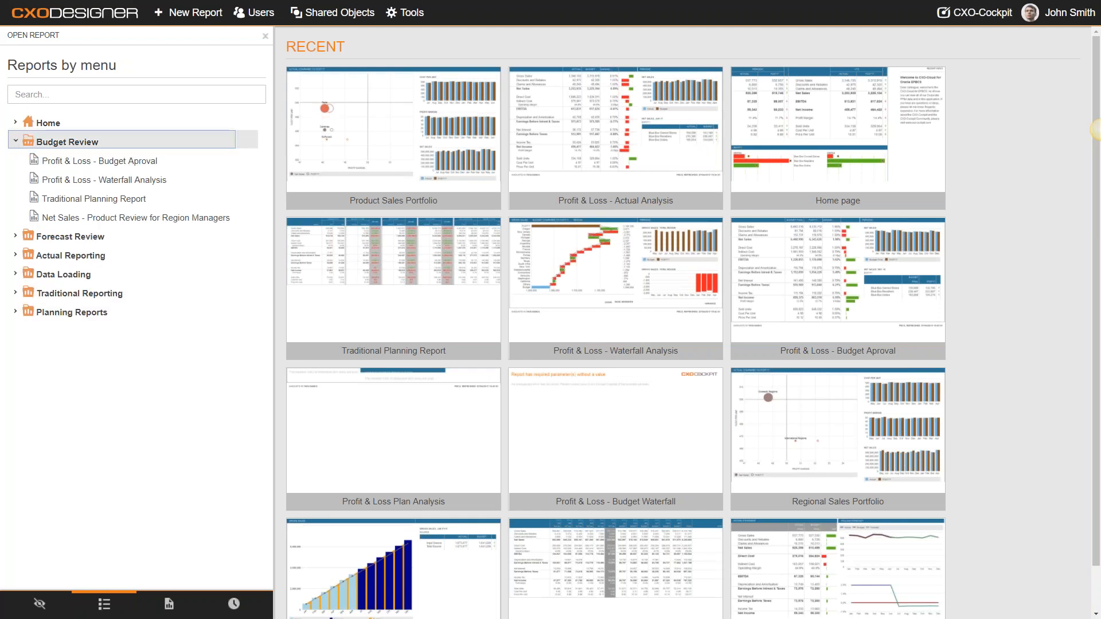
pyautogui.click(80, 163)
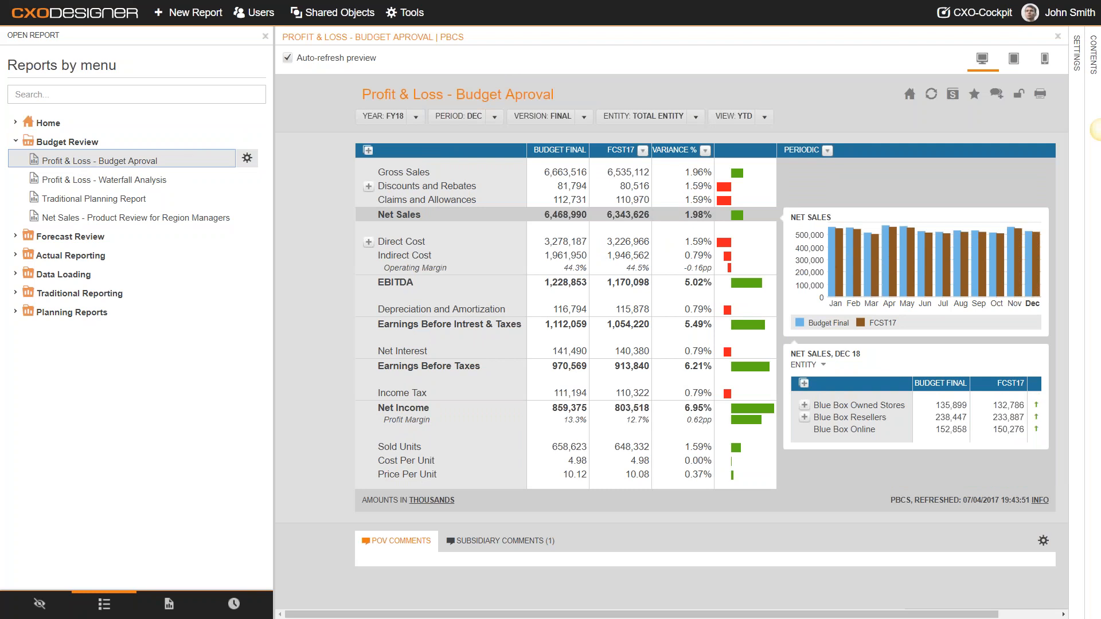
pyautogui.click(483, 177)
pyautogui.click(488, 186)
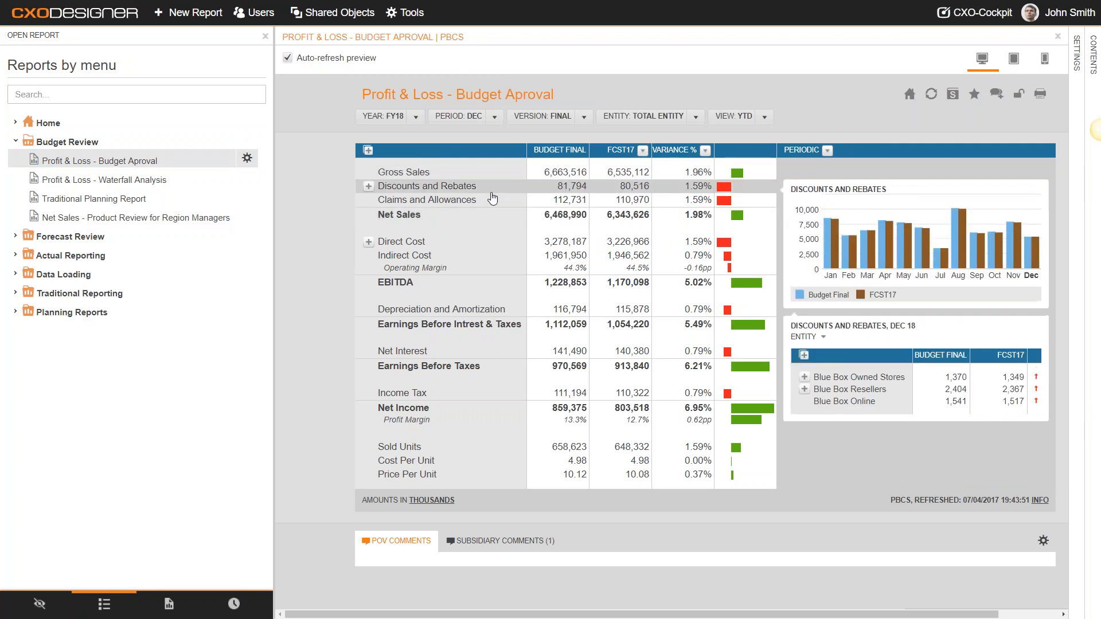
pyautogui.click(491, 198)
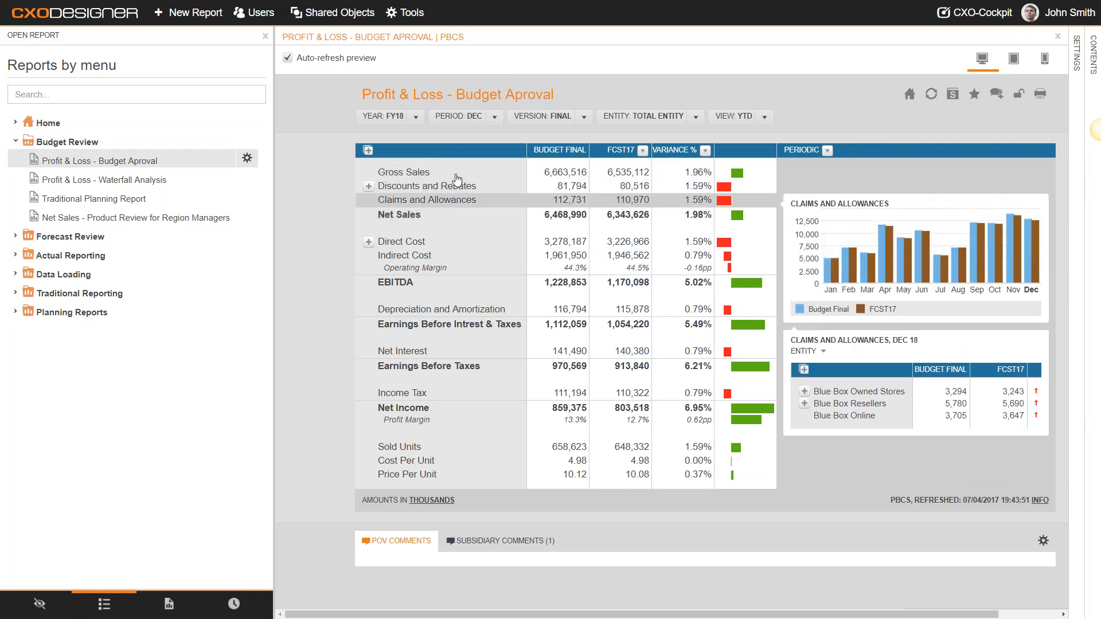
# Hide the report list and show the widened settings of the Profit & Loss - Budget Aproval report.
pyautogui.click(266, 39)
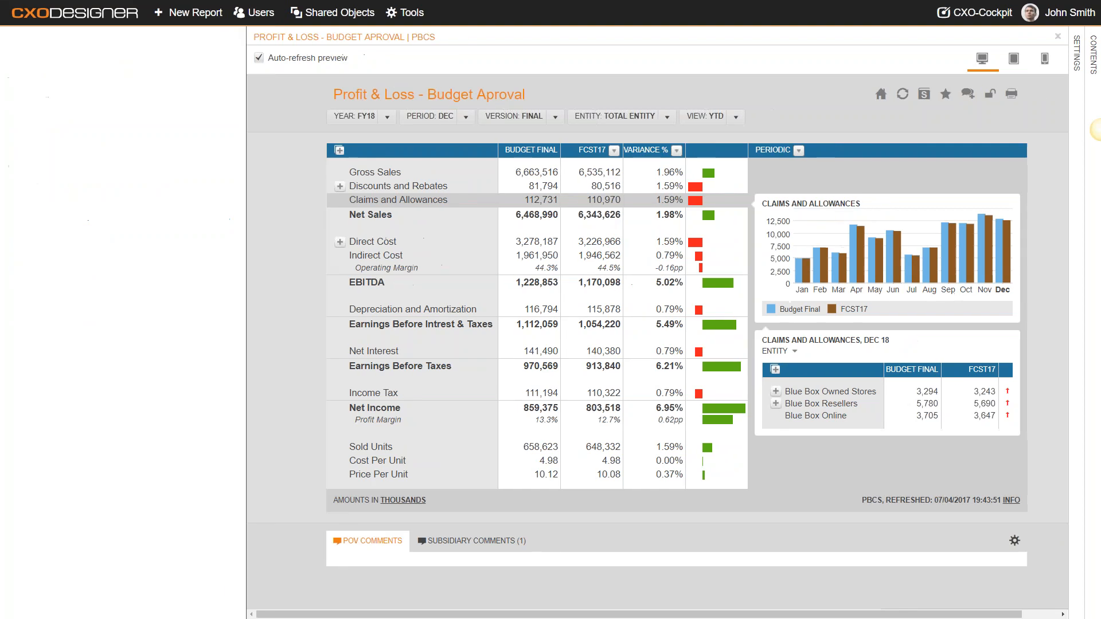
pyautogui.click(1077, 51)
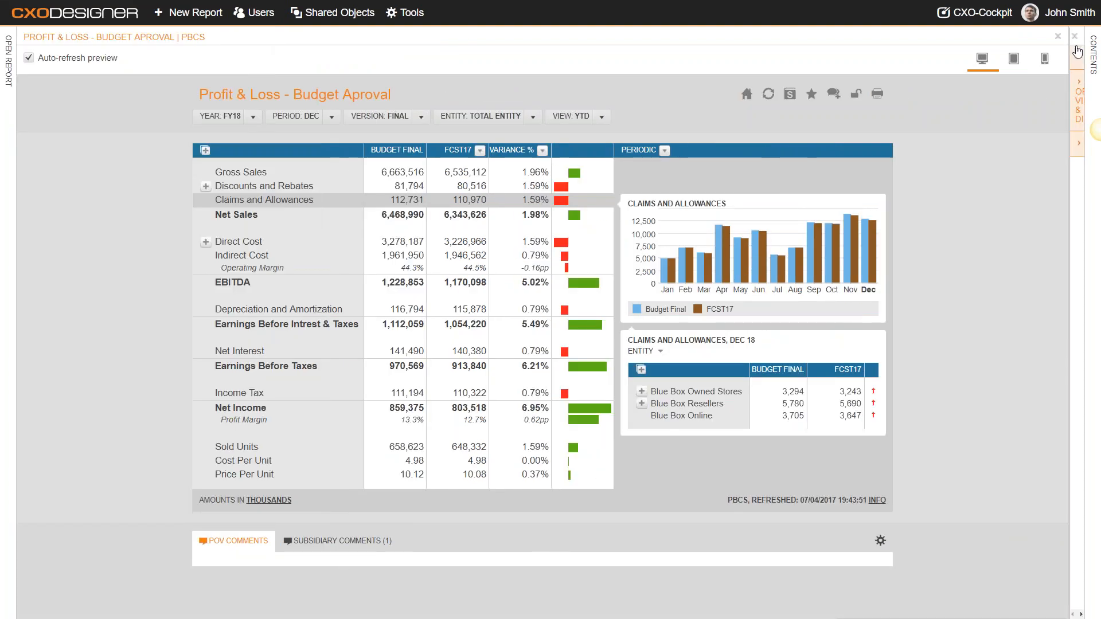
pyautogui.moveTo(827, 110)
pyautogui.mouseDown()
pyautogui.moveTo(668, 100)
pyautogui.moveTo(813, 96)
pyautogui.mouseUp()
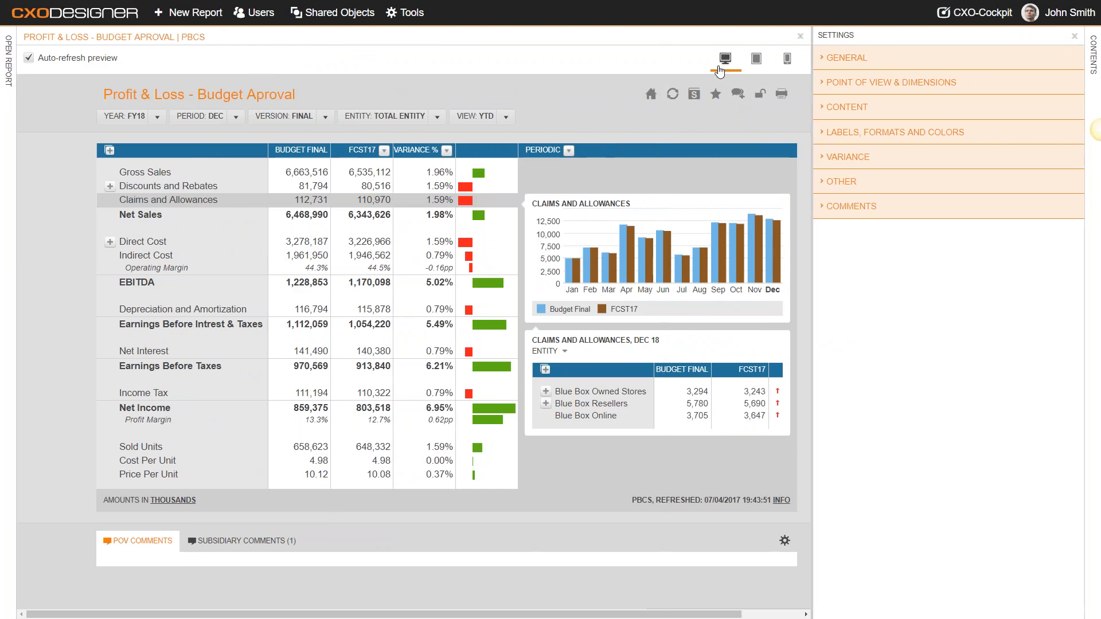
# Preview the report in tablet and phone layouts, check the phone's year selector and return to the desktop layout.
pyautogui.click(756, 59)
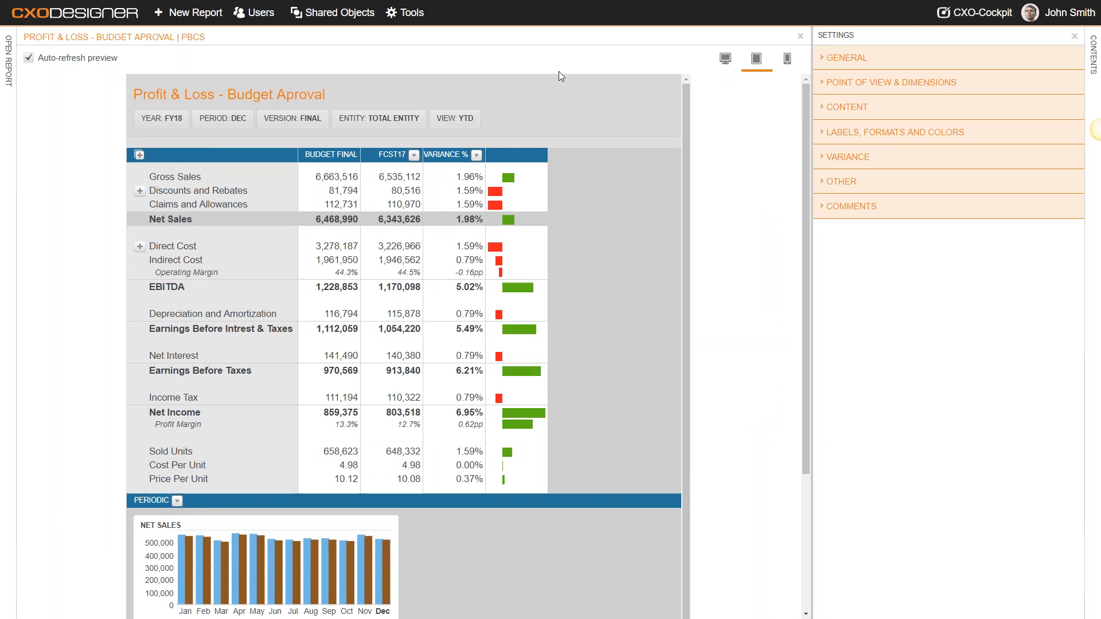
pyautogui.click(787, 60)
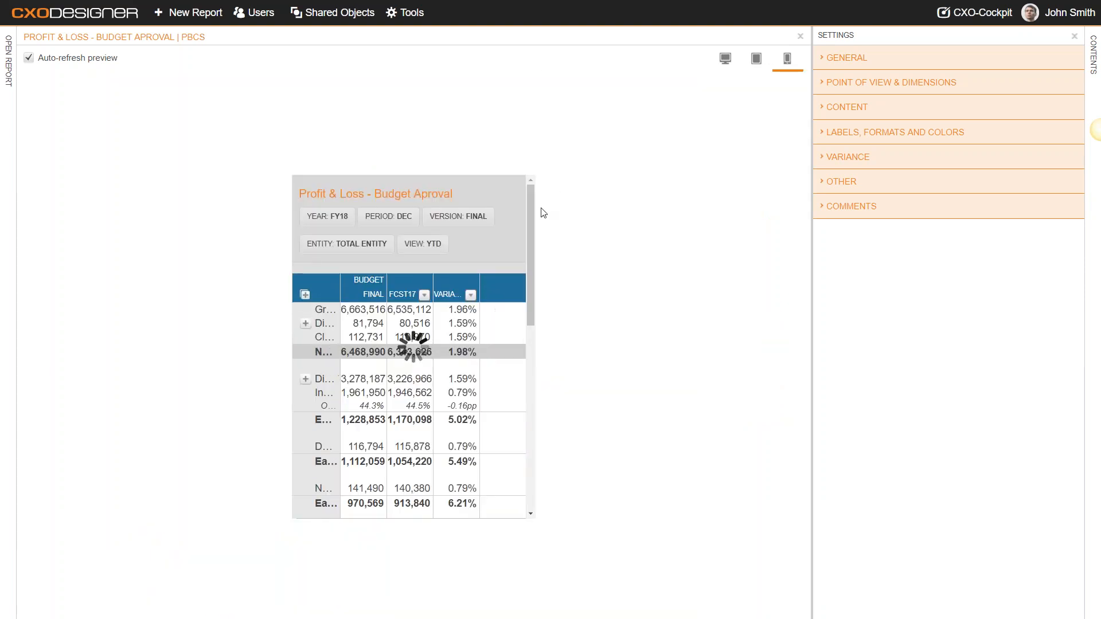
pyautogui.moveTo(530, 191); pyautogui.dragTo(507, 291)
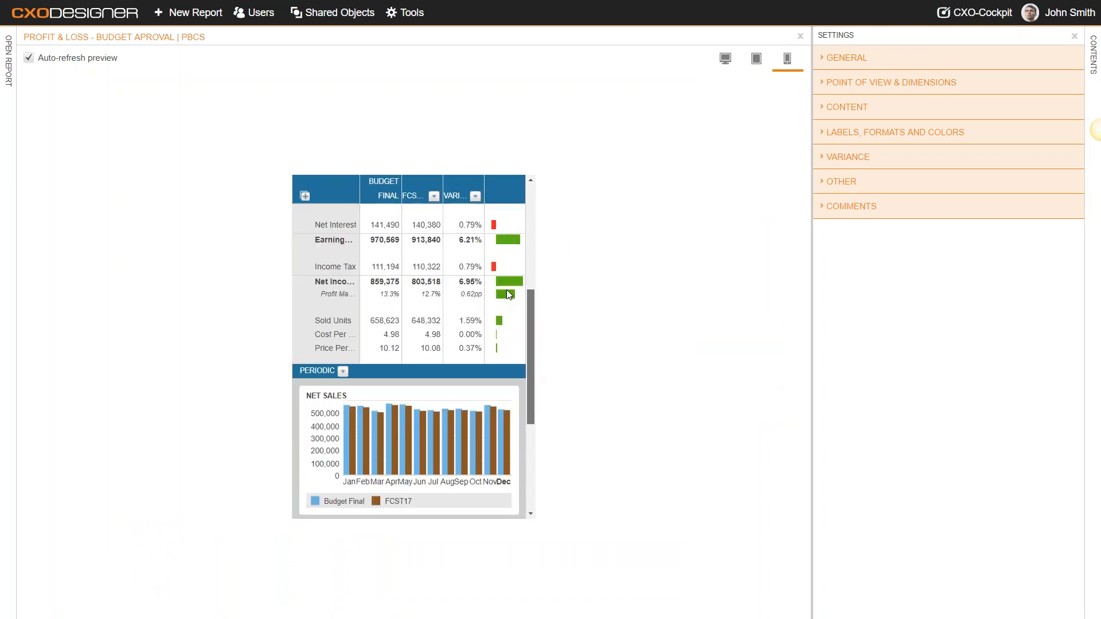
pyautogui.scroll(5, 507, 290)
pyautogui.scroll(3, 500, 212)
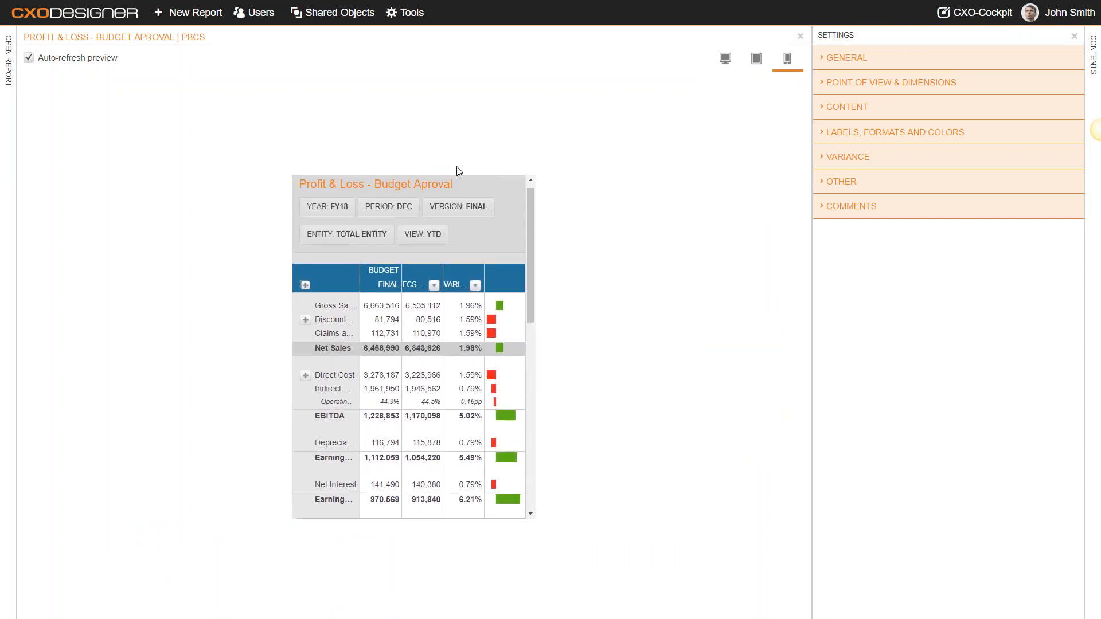
pyautogui.click(334, 210)
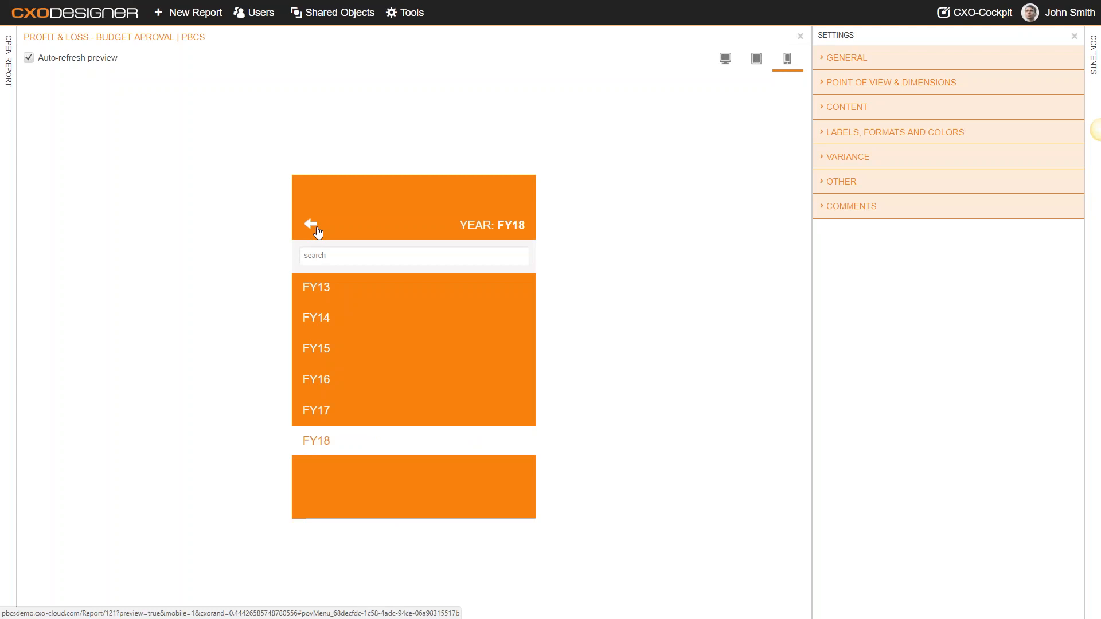
pyautogui.click(316, 228)
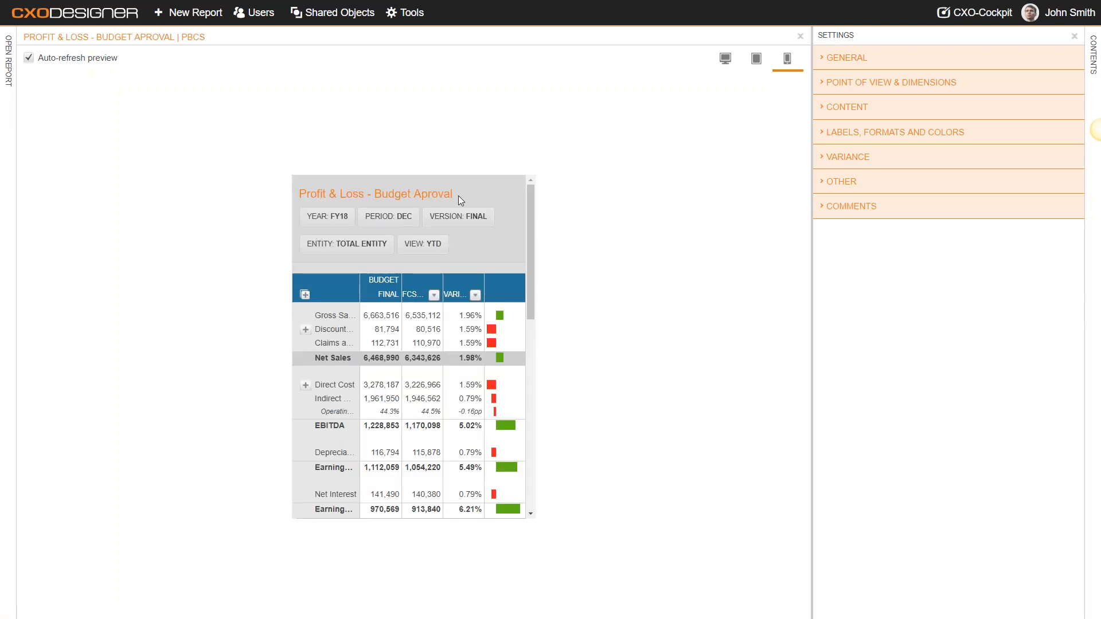
pyautogui.click(725, 58)
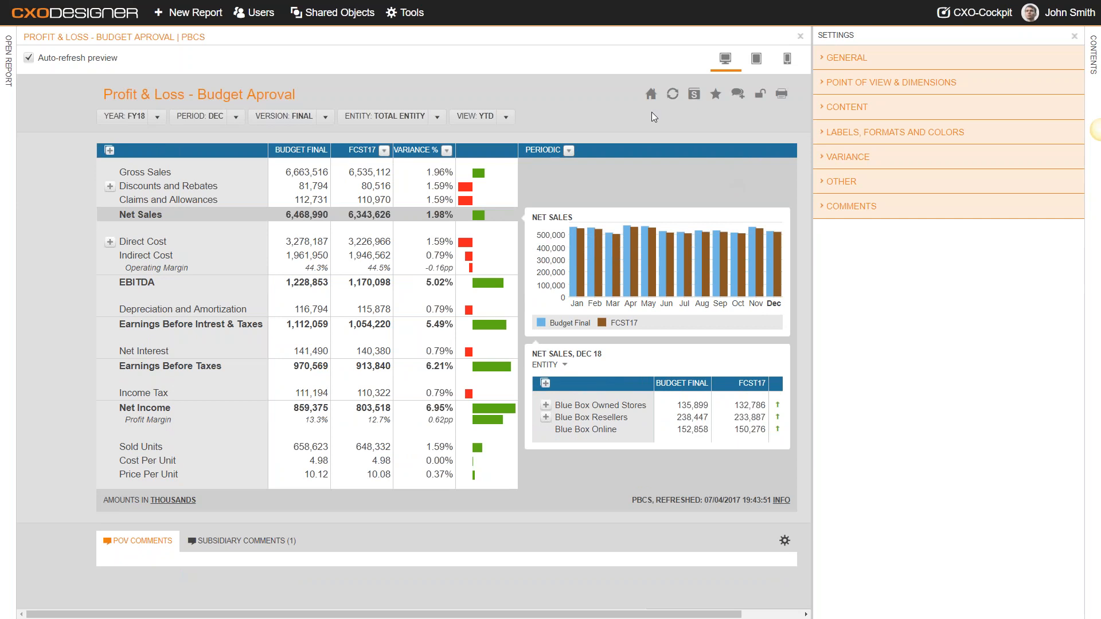
# Show the report's point of view dimensions and move Entity (ENT) to first place, ahead of Year.
pyautogui.click(824, 87)
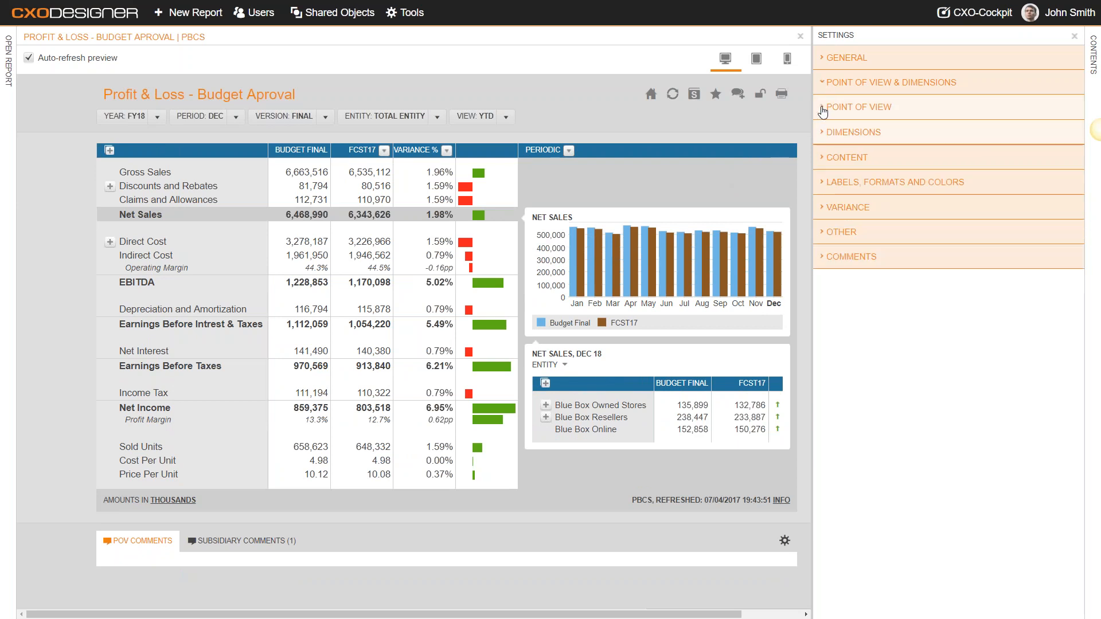
pyautogui.click(822, 111)
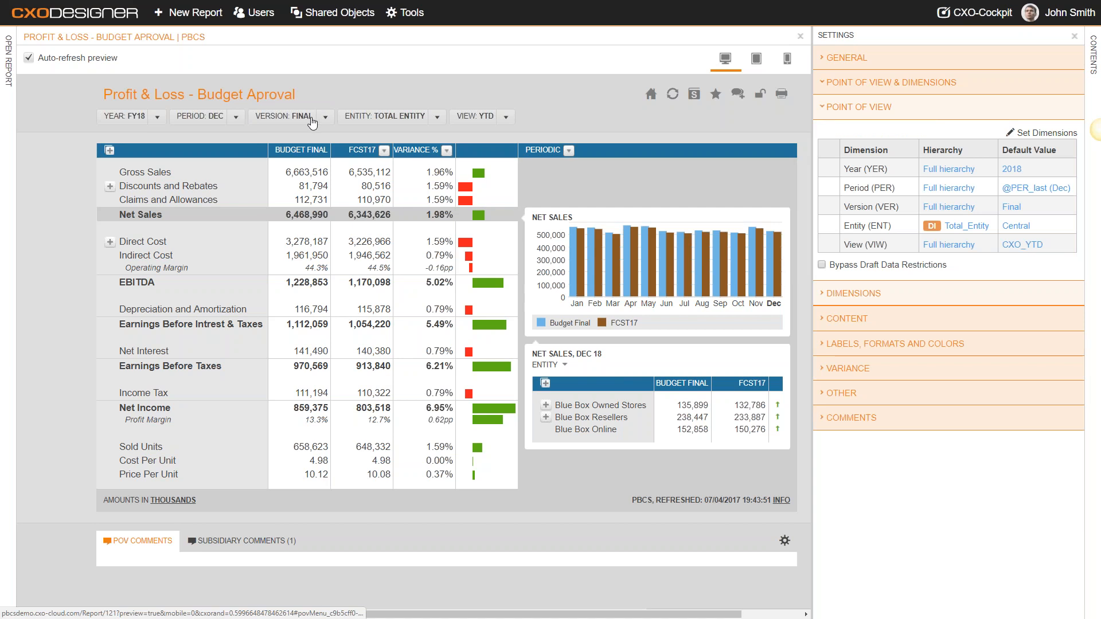
pyautogui.click(873, 227)
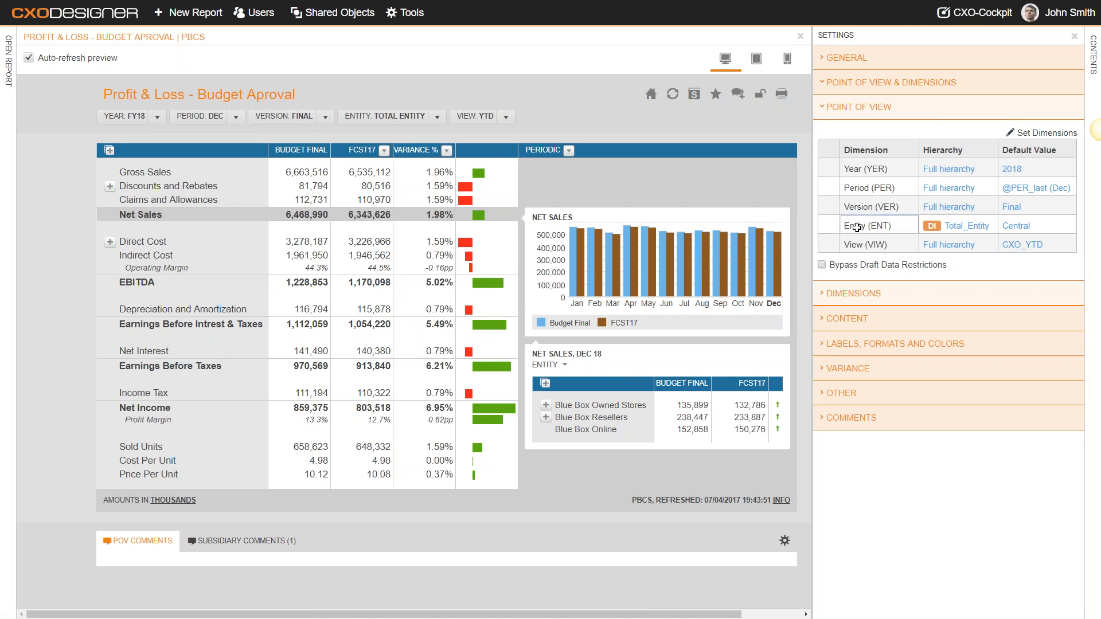
pyautogui.moveTo(872, 225); pyautogui.dragTo(869, 166)
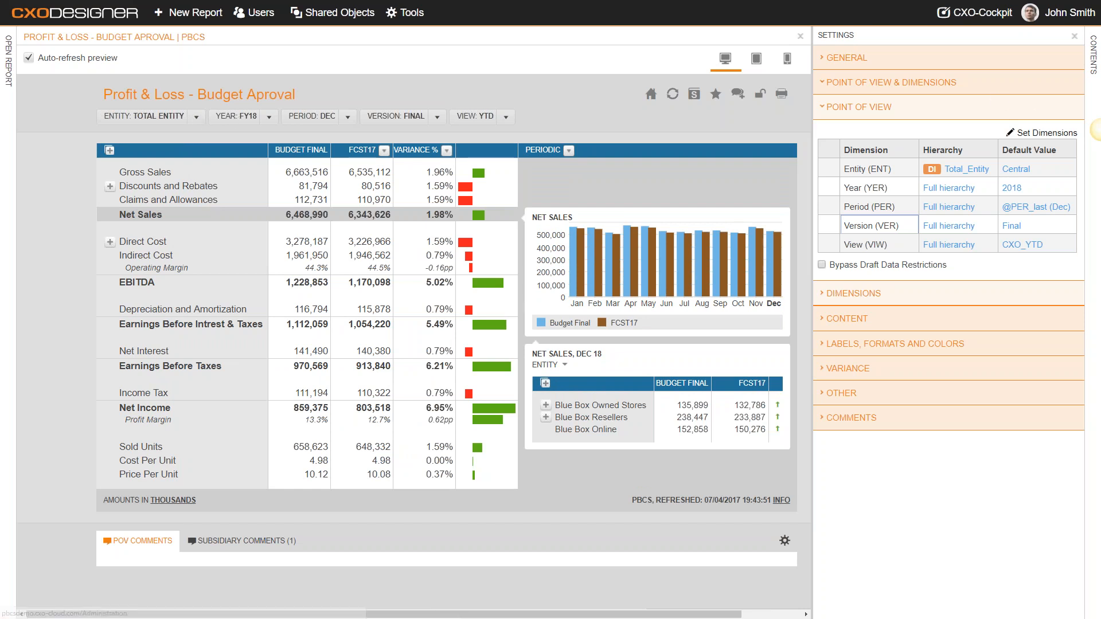
# Add the Product (A03) dimension to the report's point of view.
pyautogui.click(1043, 132)
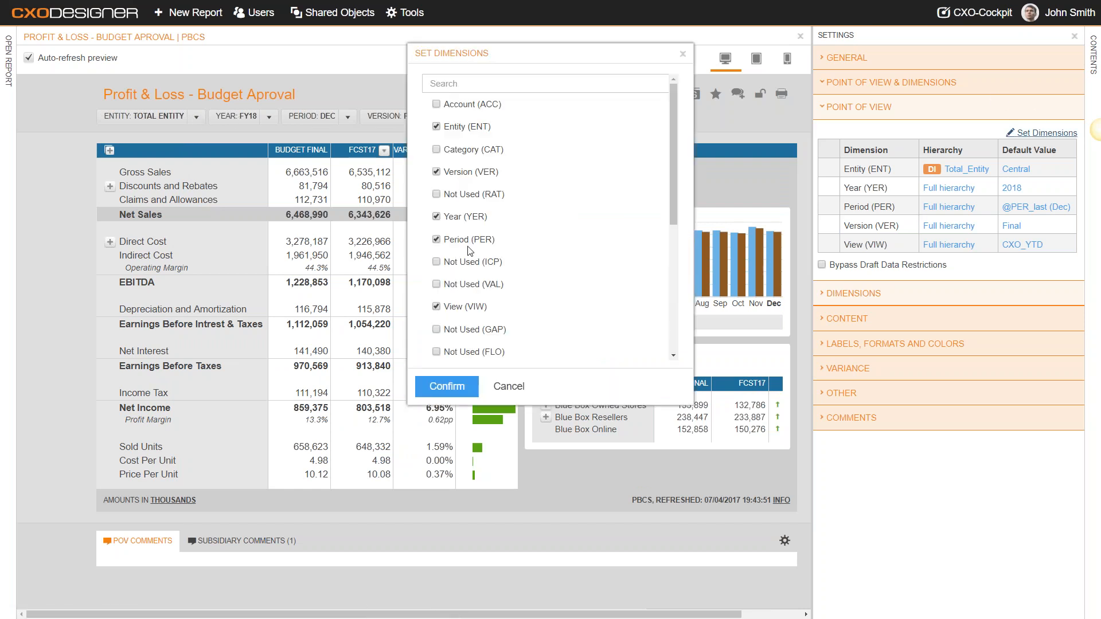
pyautogui.scroll(-5, 466, 252)
pyautogui.click(437, 185)
pyautogui.click(445, 386)
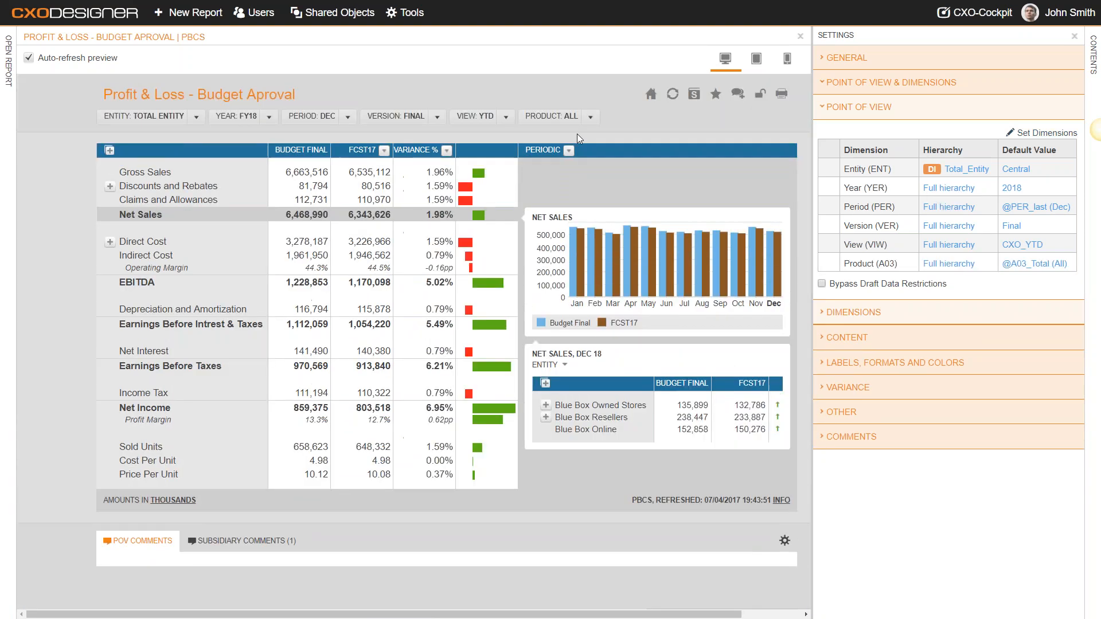
# Filter the report preview to Cameras under Total Product and reopen the product choices.
pyautogui.click(590, 118)
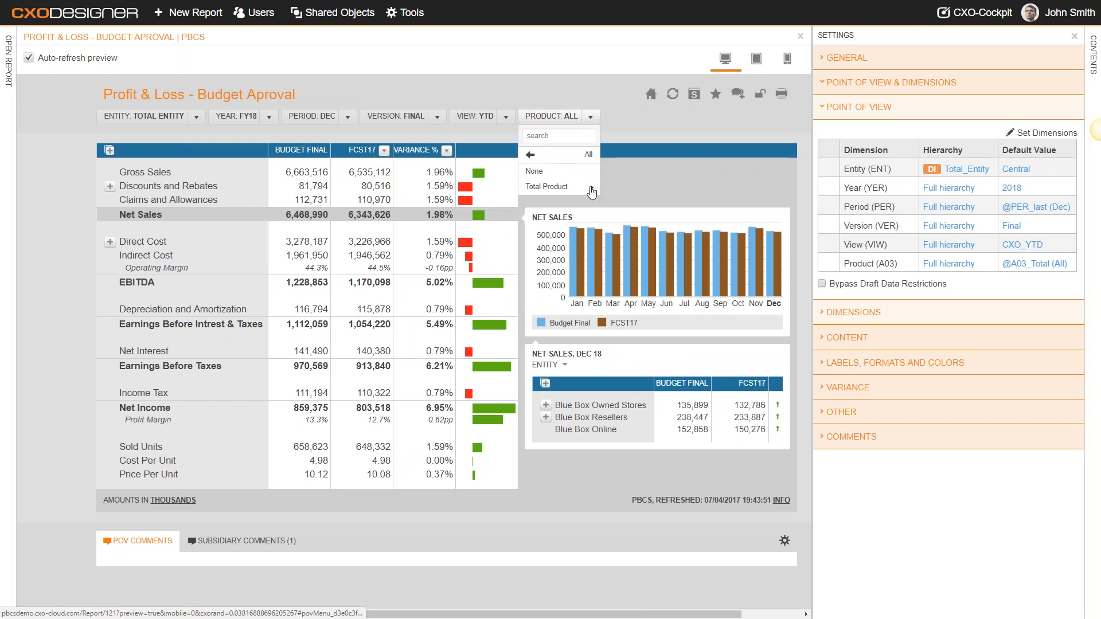
pyautogui.click(595, 189)
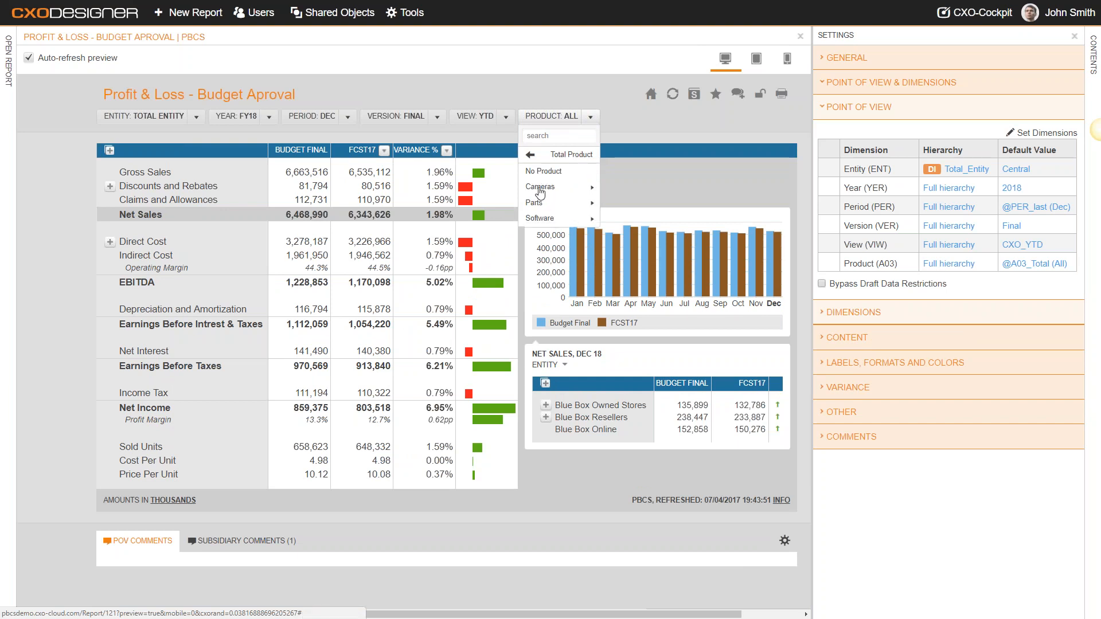
pyautogui.click(539, 189)
pyautogui.click(614, 118)
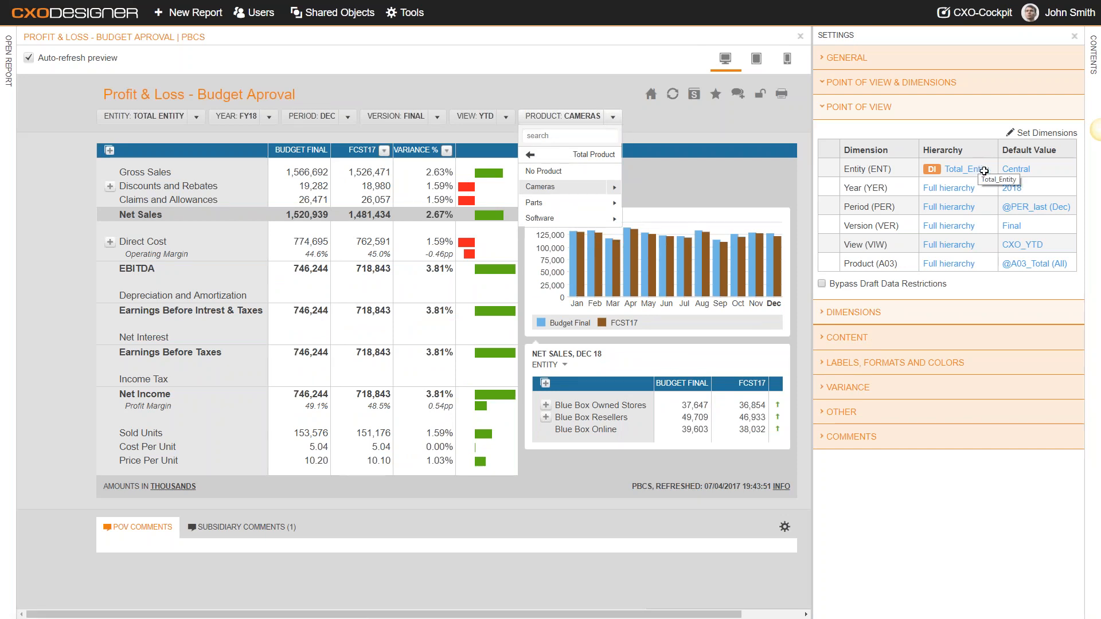
# Restrict the Product dimension to descendants of PC_Series - Cameras including the top member, leave its initial value unspecified, and save.
pyautogui.click(974, 263)
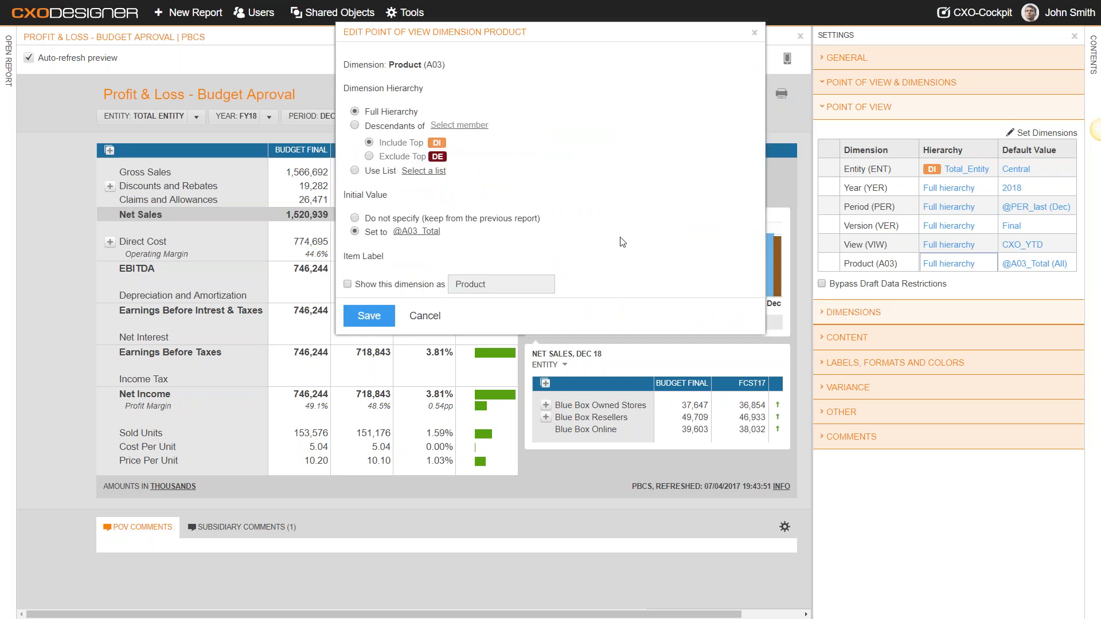
pyautogui.click(398, 127)
pyautogui.click(459, 125)
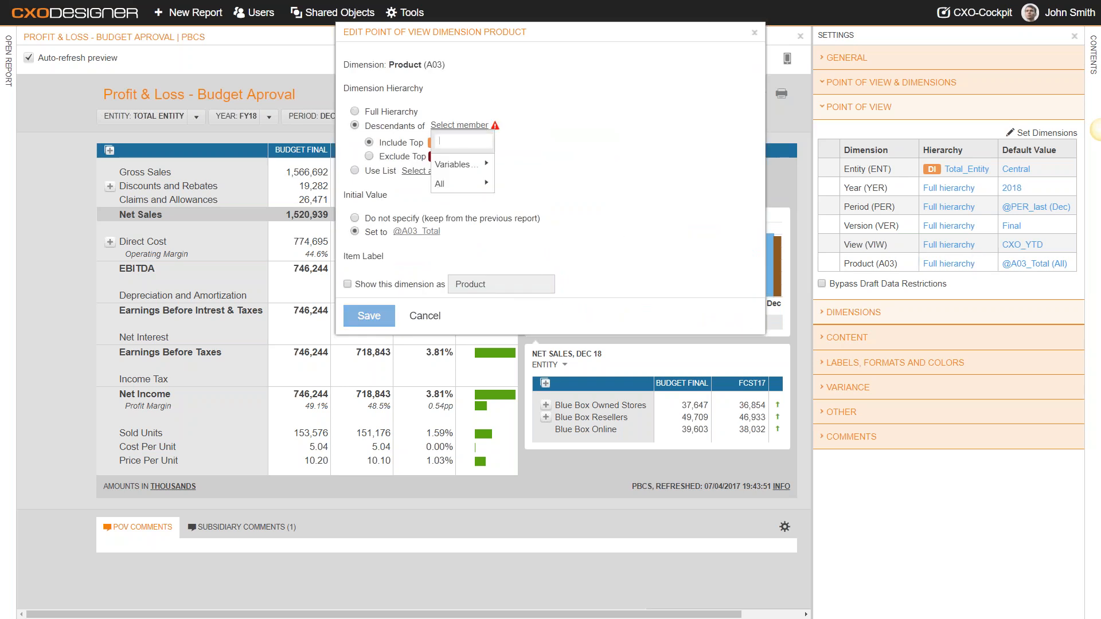
pyautogui.click(484, 183)
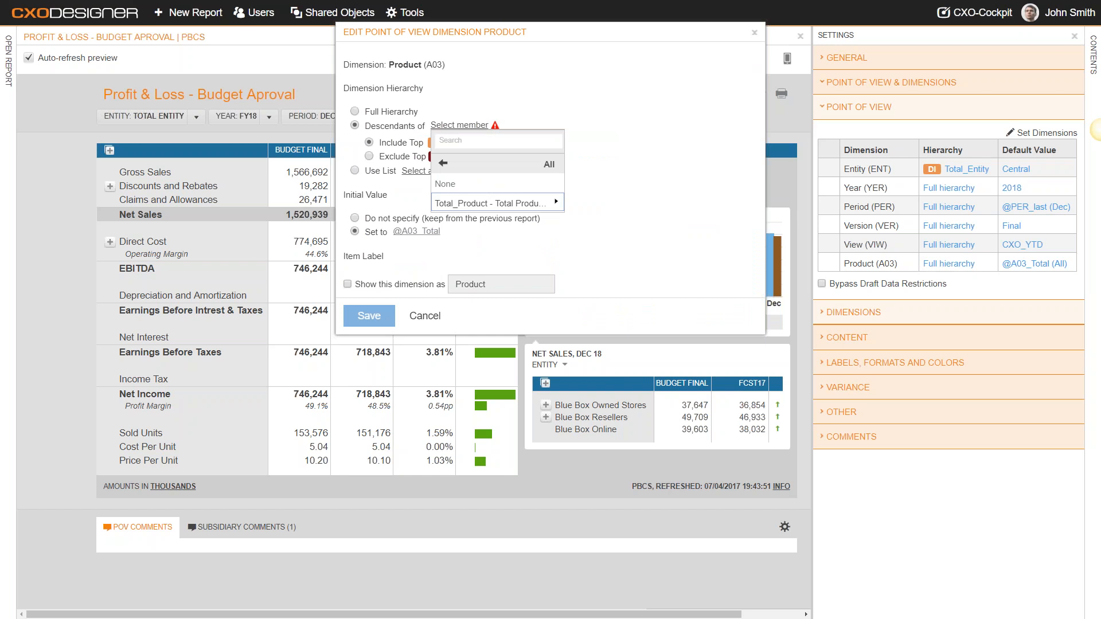
pyautogui.click(555, 203)
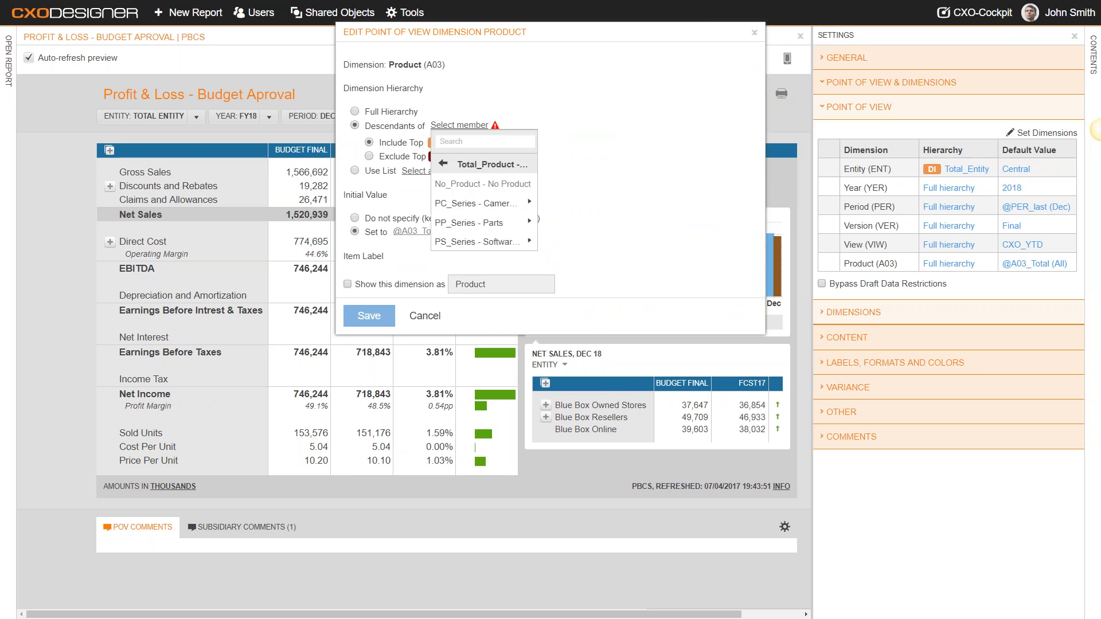
pyautogui.click(486, 205)
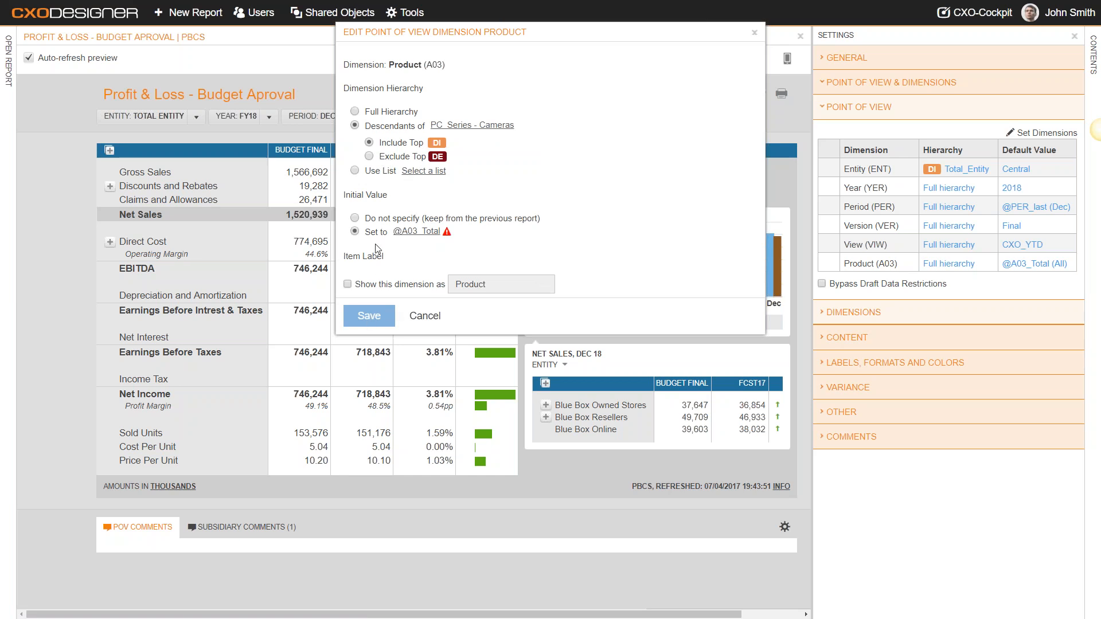
pyautogui.click(370, 220)
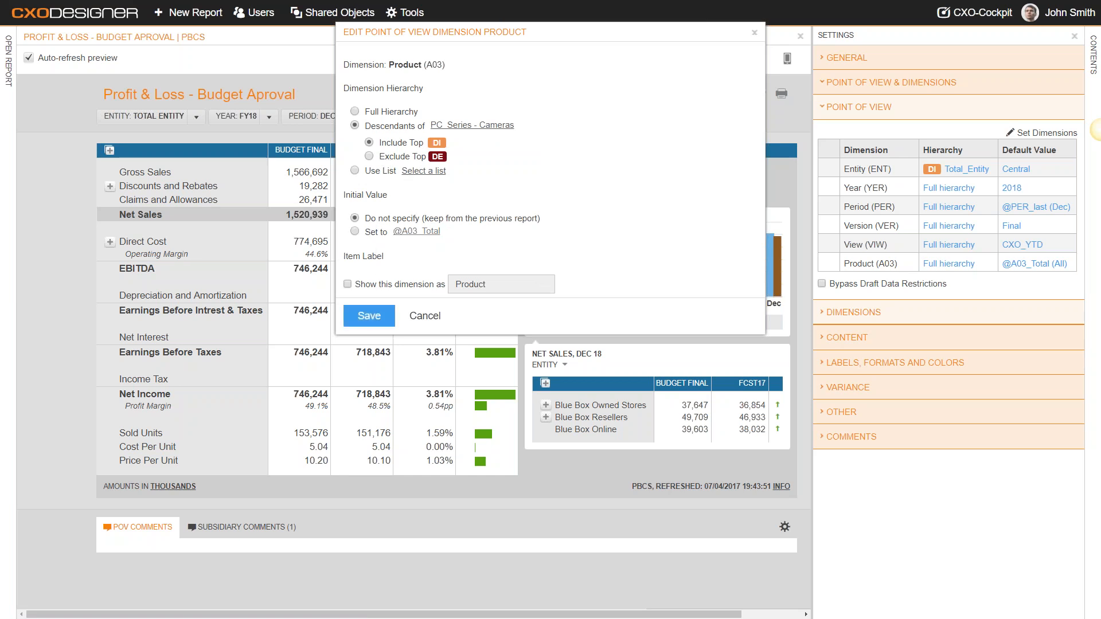
pyautogui.click(370, 316)
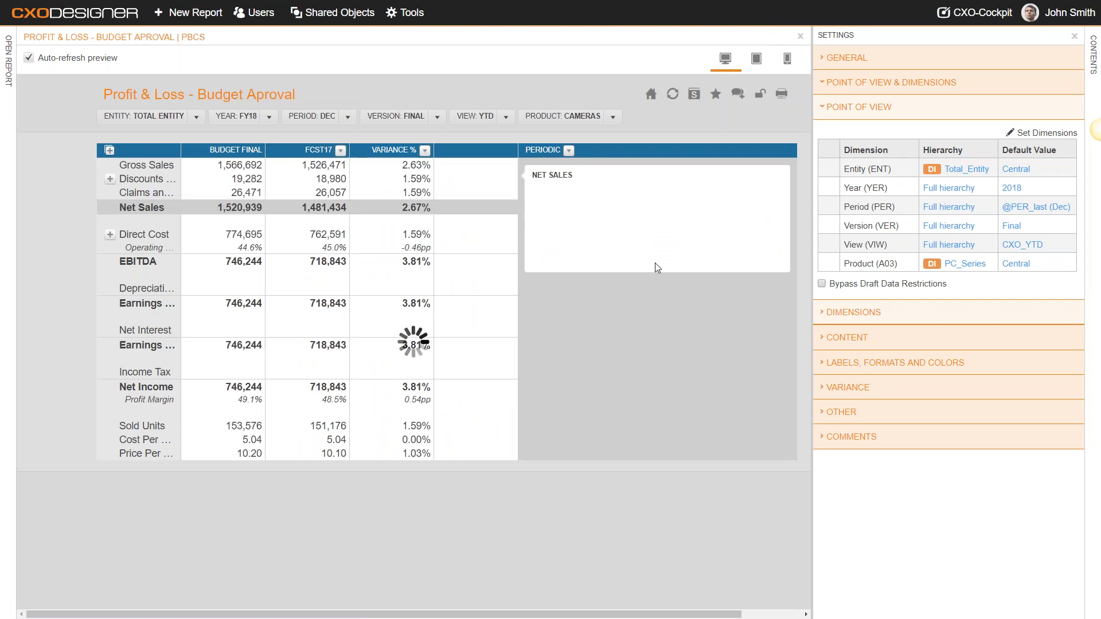
# Check the camera levels offered by the preview's product selector, including those under Consumer Cameras.
pyautogui.click(600, 117)
pyautogui.click(618, 154)
pyautogui.click(615, 170)
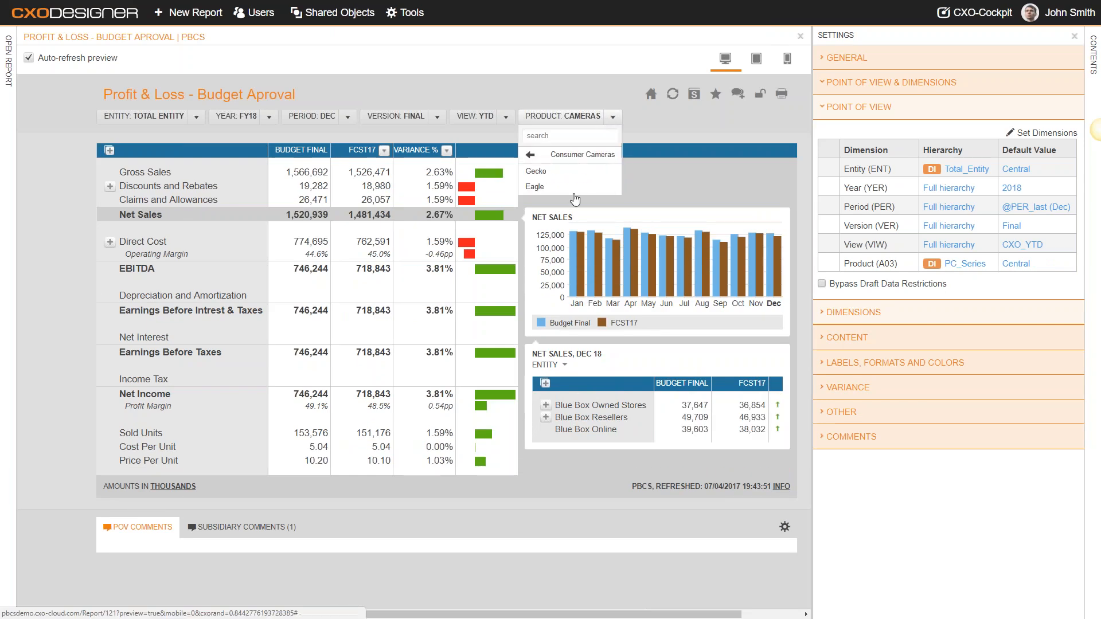
pyautogui.click(530, 154)
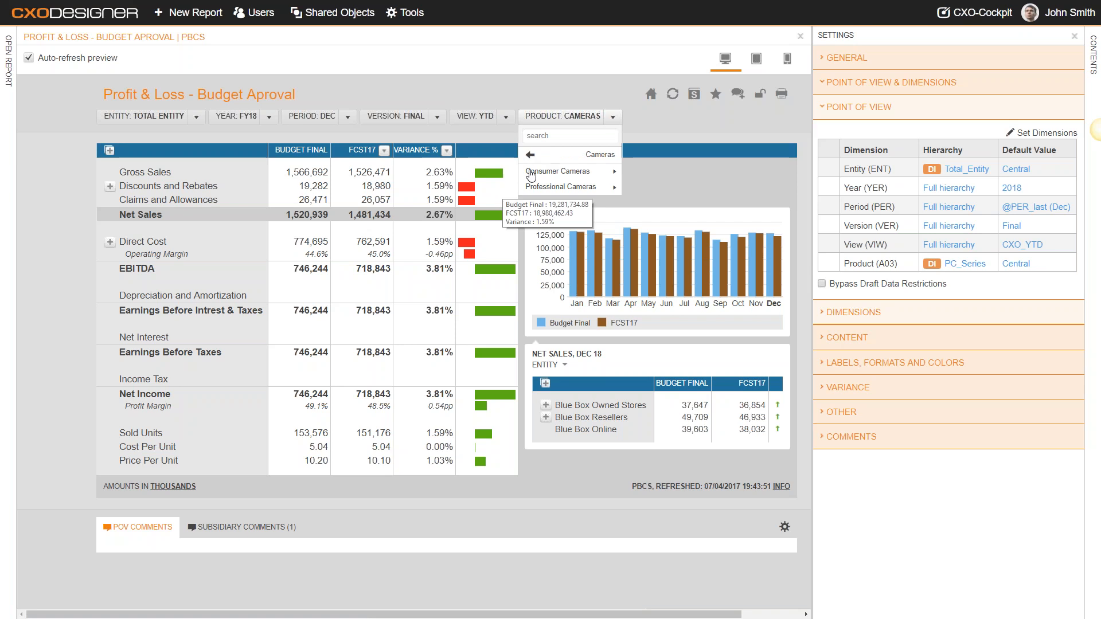
pyautogui.click(612, 117)
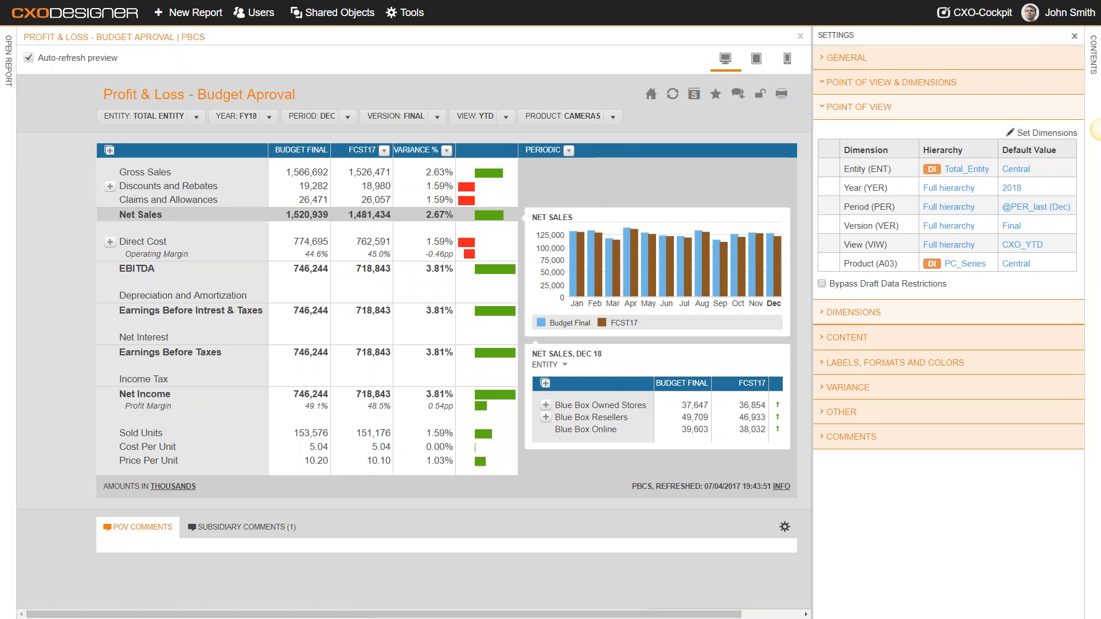
# Replace the report settings with its contents, showing the ProfitAndLoss rows list, and widen that area.
pyautogui.click(1074, 36)
pyautogui.click(1093, 55)
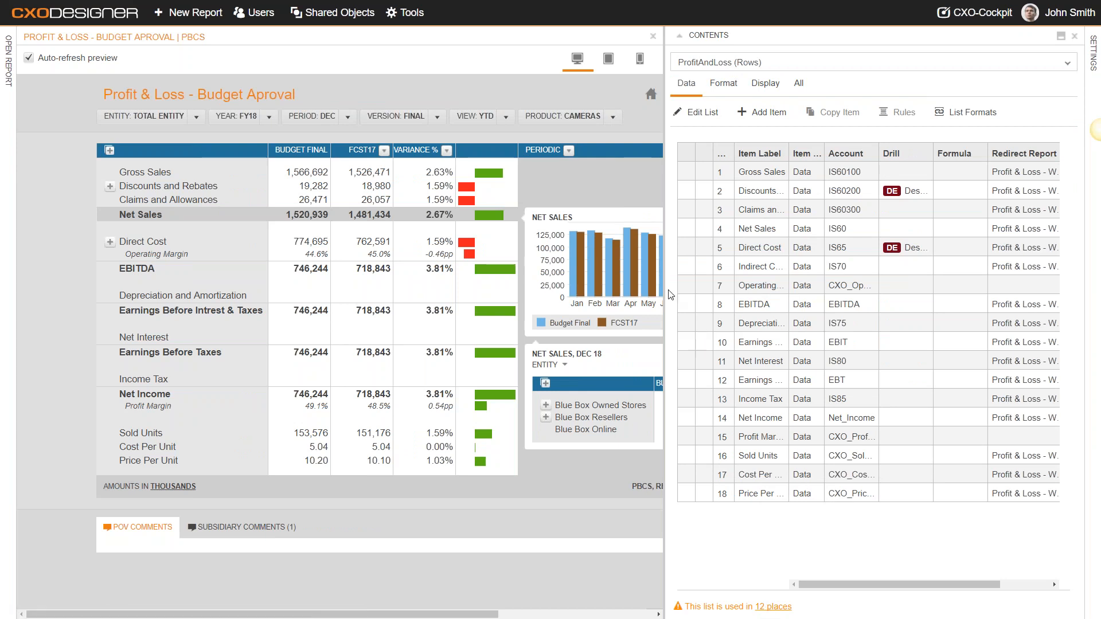
pyautogui.moveTo(667, 292); pyautogui.dragTo(527, 288)
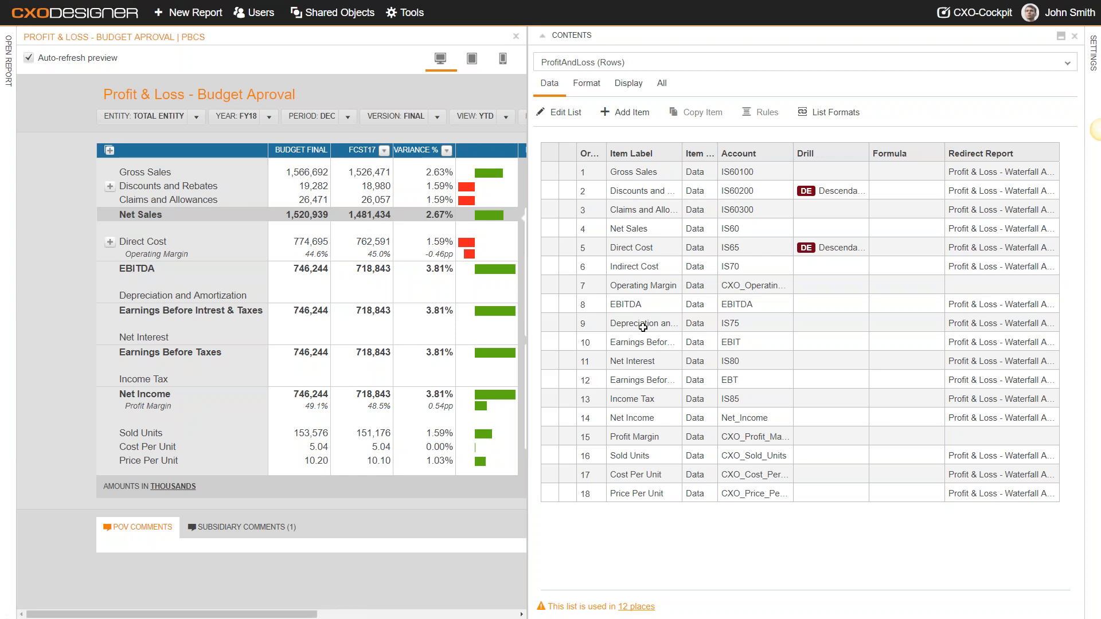
# Add an item to the ProfitAndLoss rows list and give it the custom label "EBITDA %".
pyautogui.click(640, 302)
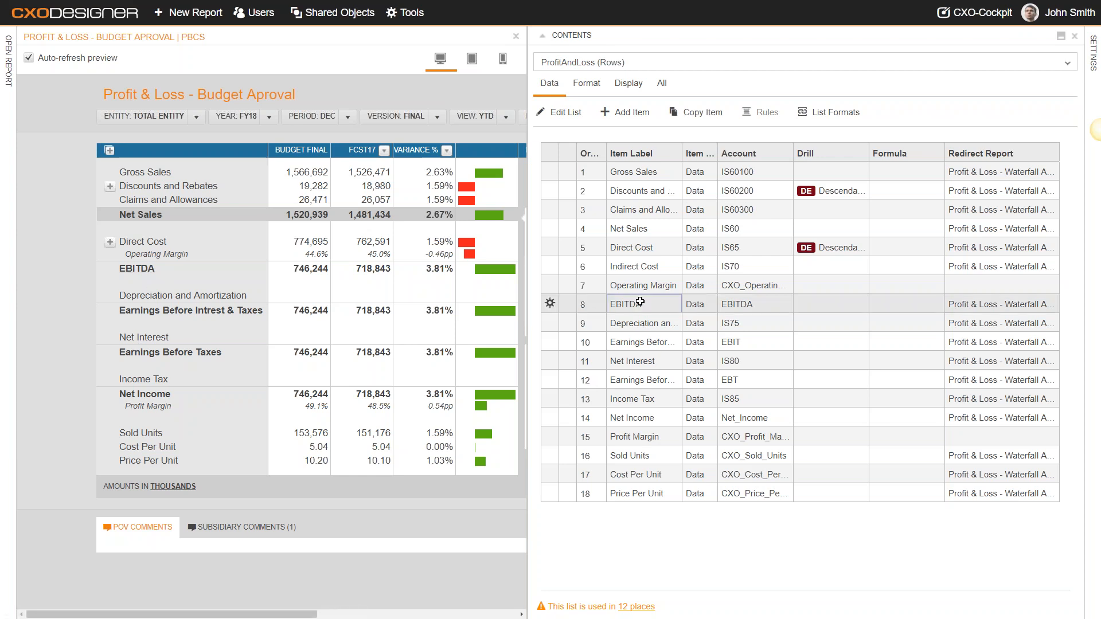
pyautogui.click(633, 113)
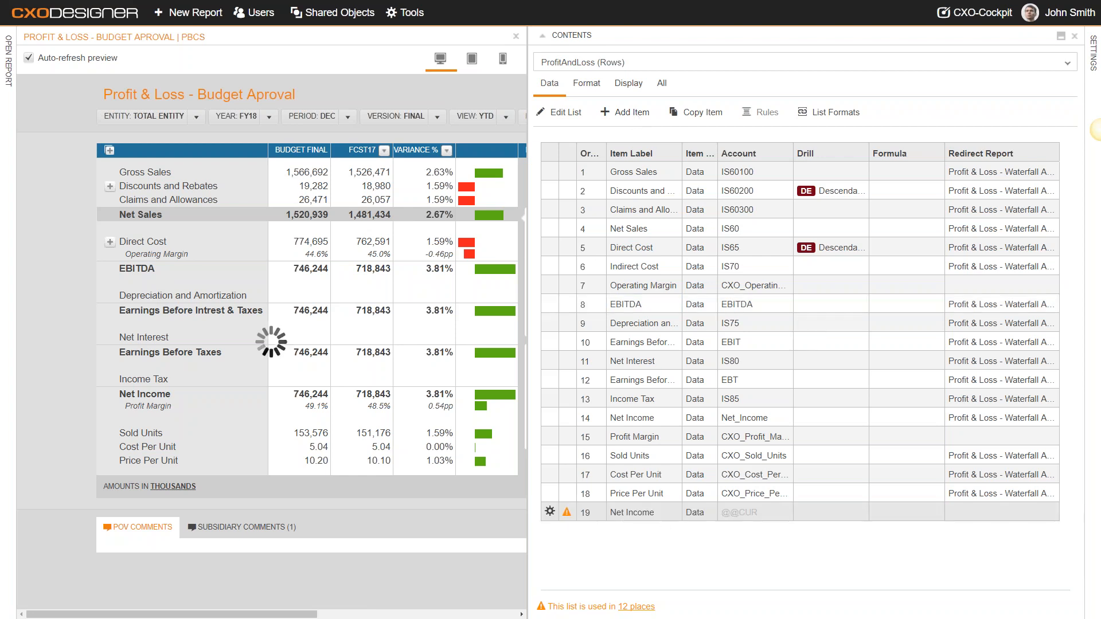
pyautogui.click(657, 511)
pyautogui.click(657, 510)
pyautogui.click(369, 114)
pyautogui.write('EBITDA %')
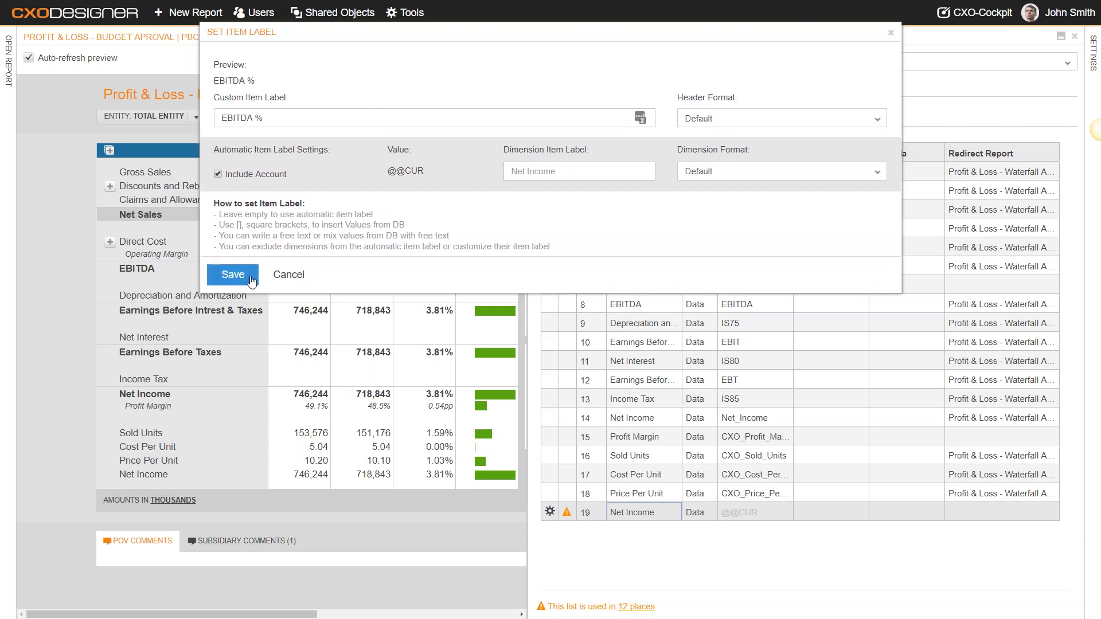
pyautogui.click(232, 274)
# Give the EBITDA % row a Ratio formula with EBITDA as value 1 and Net Sales as value 2, and save it.
pyautogui.click(912, 509)
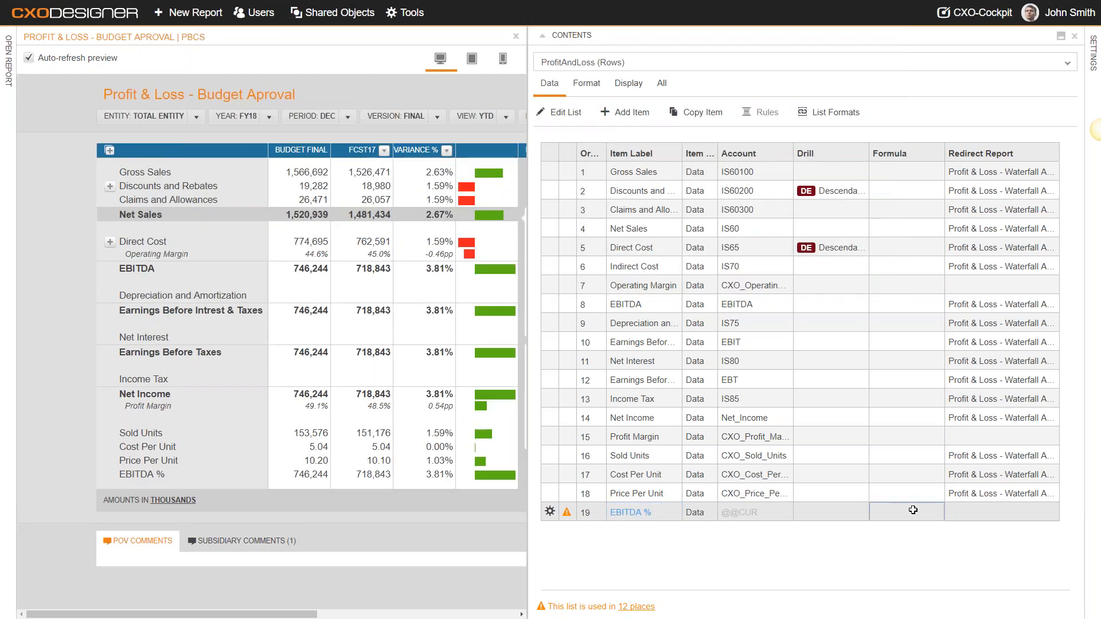
pyautogui.click(912, 509)
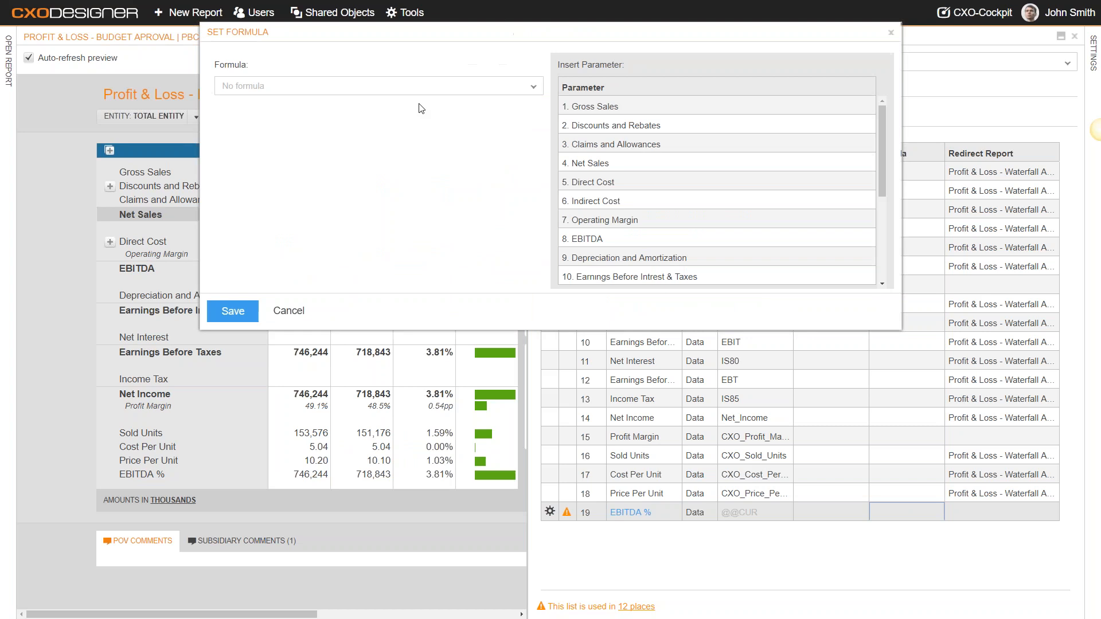
pyautogui.click(325, 92)
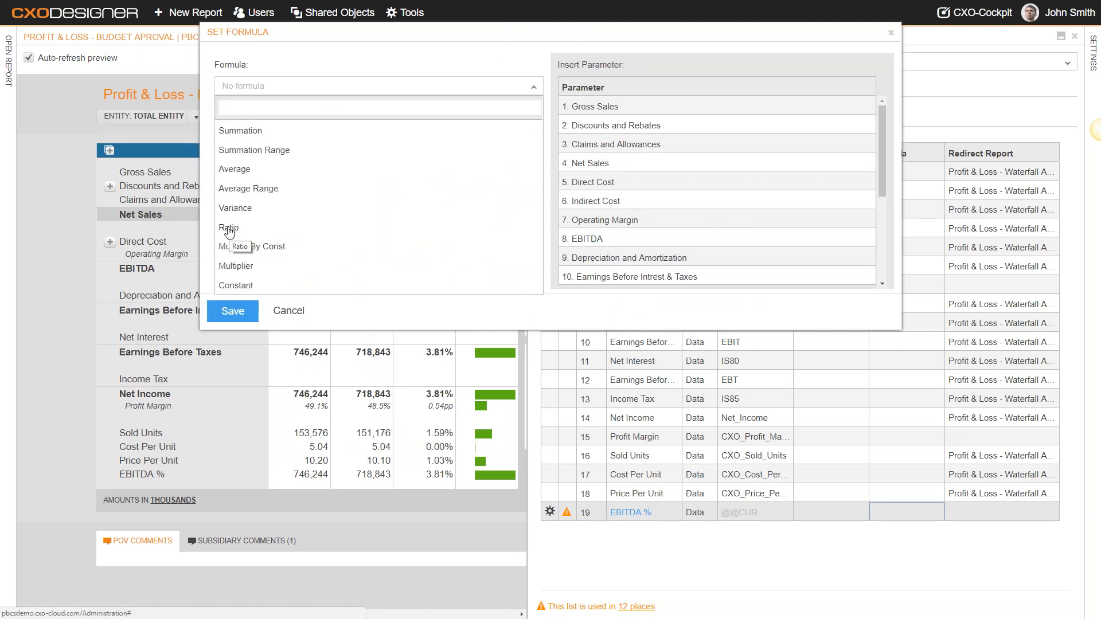
pyautogui.click(228, 230)
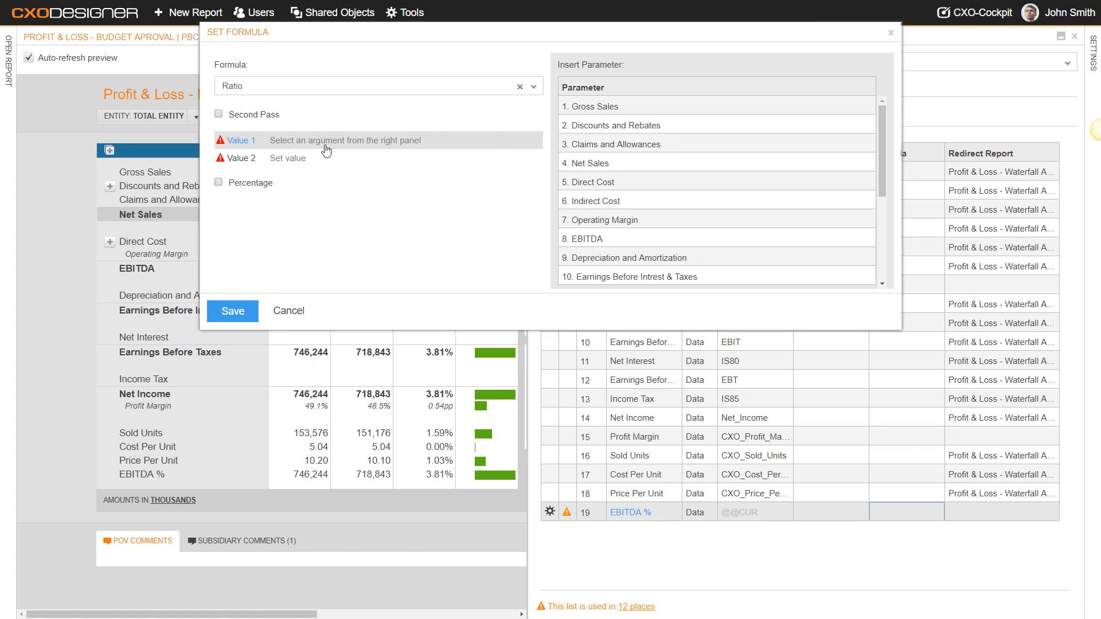
pyautogui.click(618, 239)
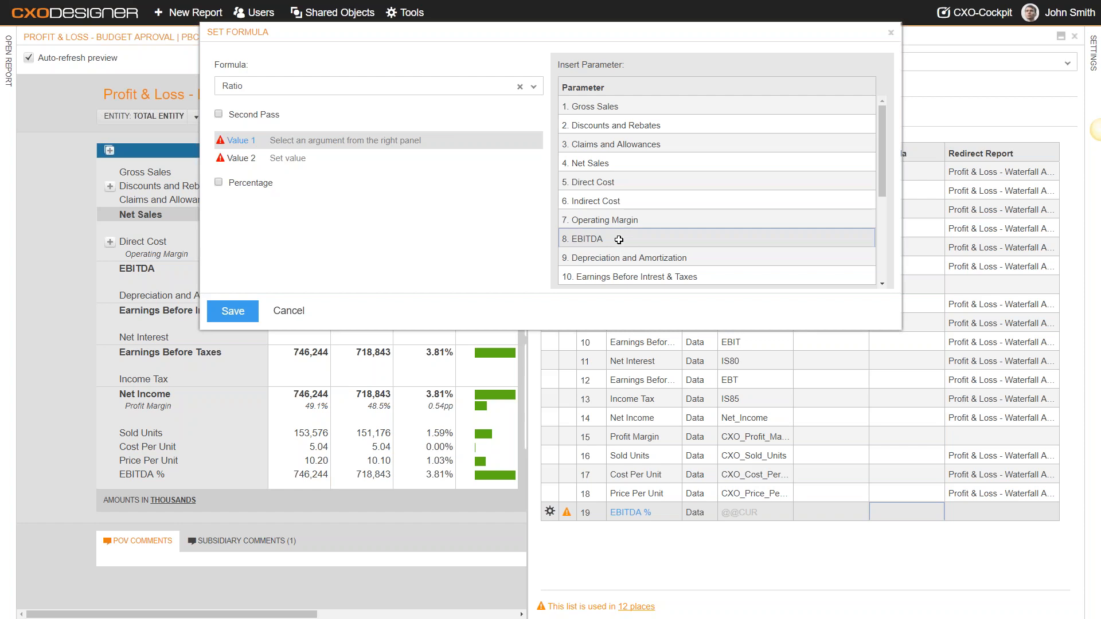
pyautogui.click(619, 165)
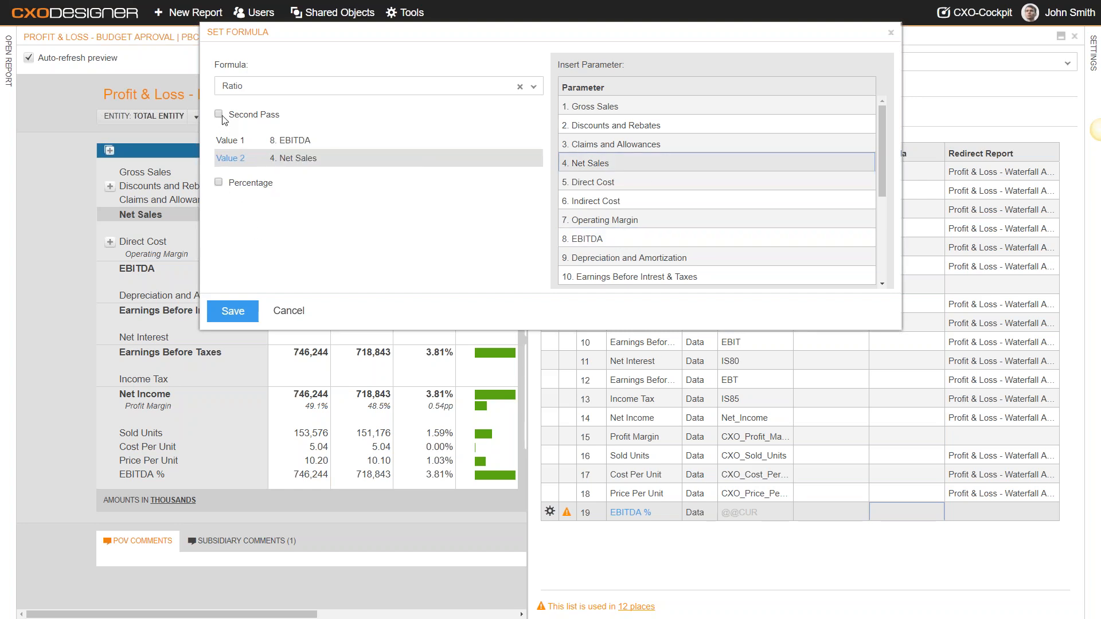
pyautogui.click(241, 320)
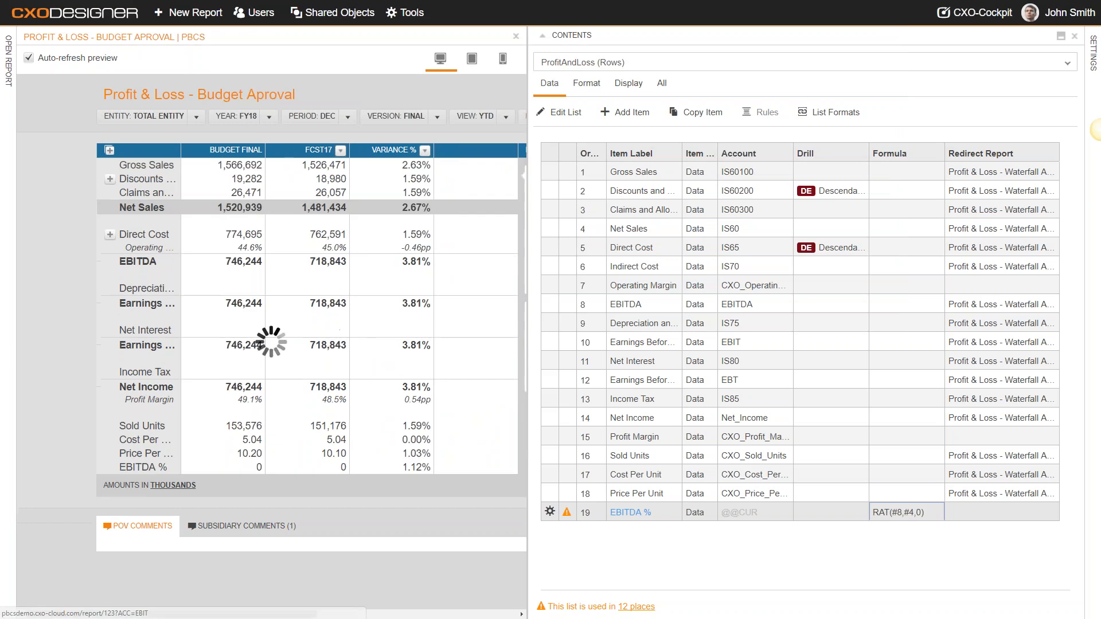
# Create a new linked format named "Perc" for the EBITDA % row of the ProfitAndLoss list.
pyautogui.moveTo(328, 478)
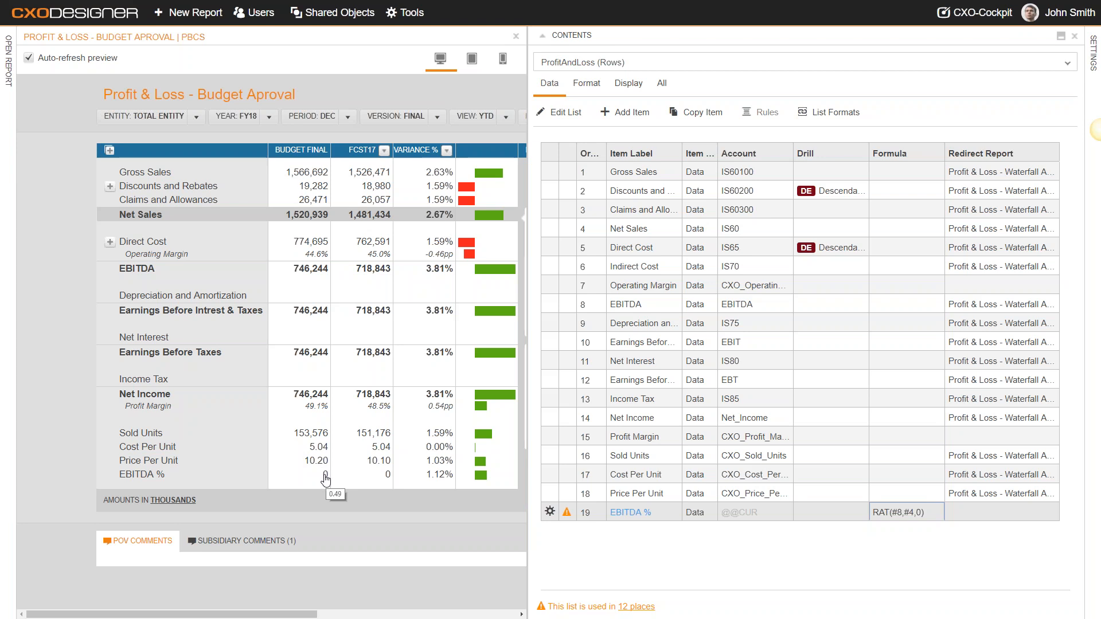
pyautogui.click(593, 87)
pyautogui.click(746, 508)
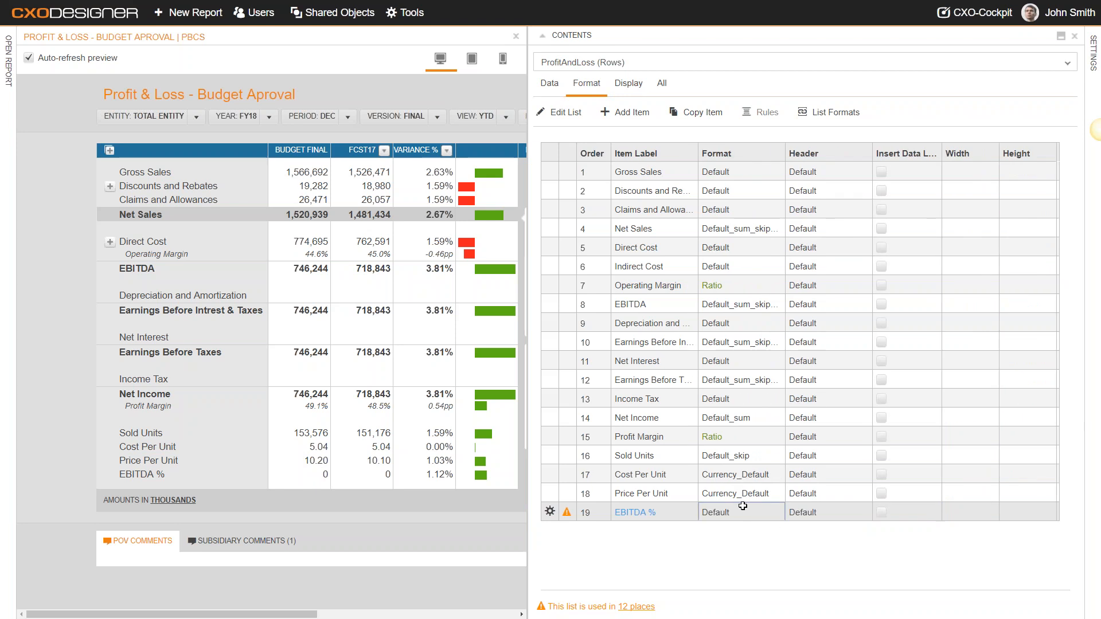
pyautogui.click(742, 512)
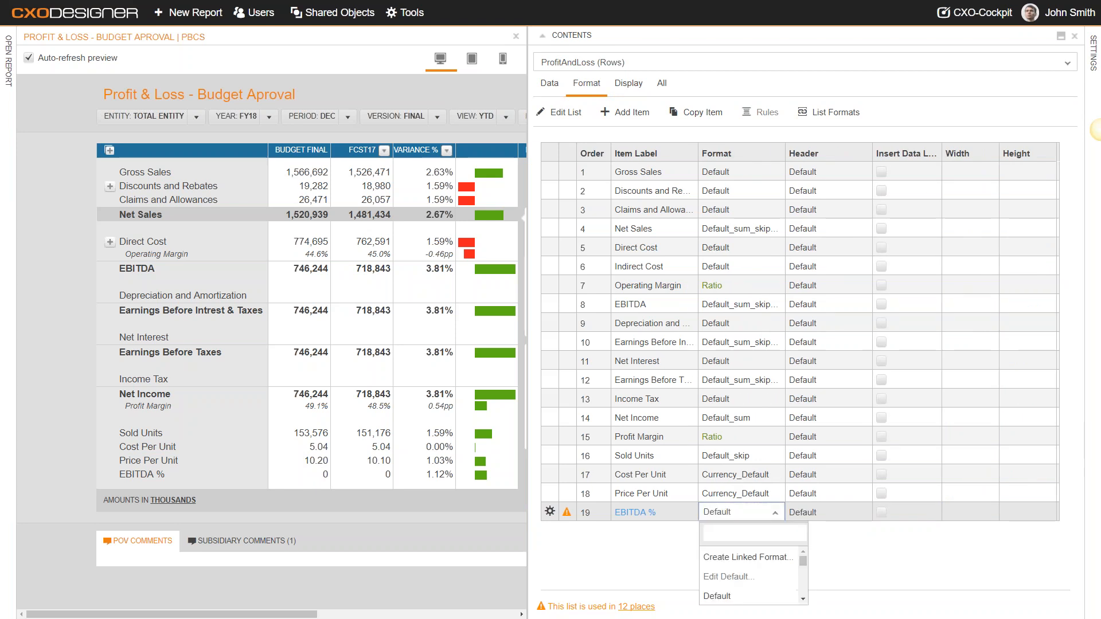
pyautogui.write('per')
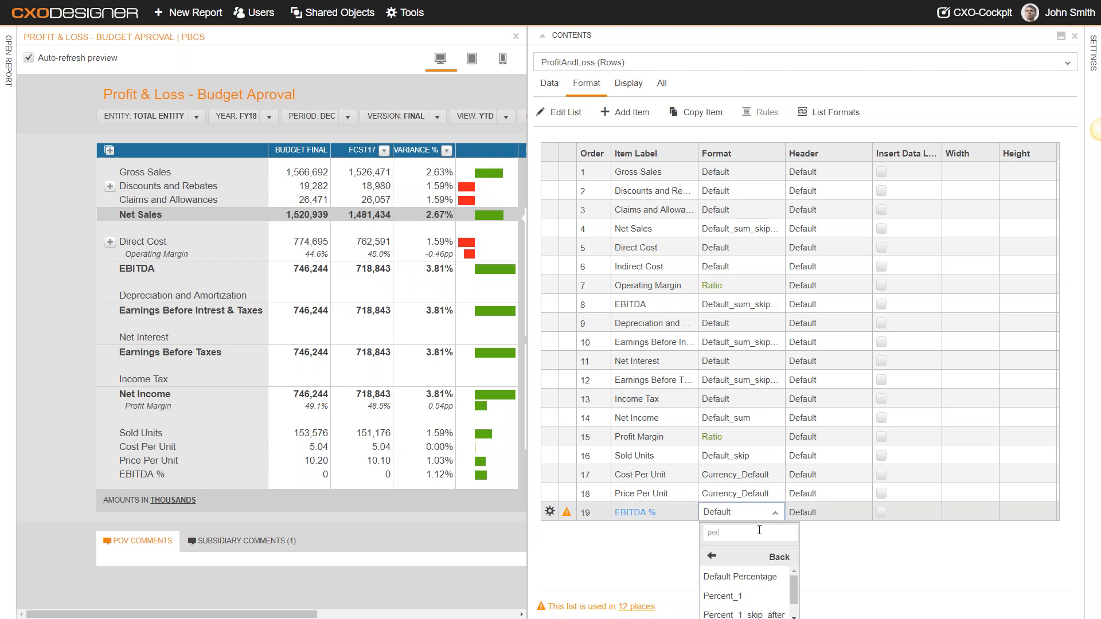
pyautogui.click(718, 557)
pyautogui.click(736, 558)
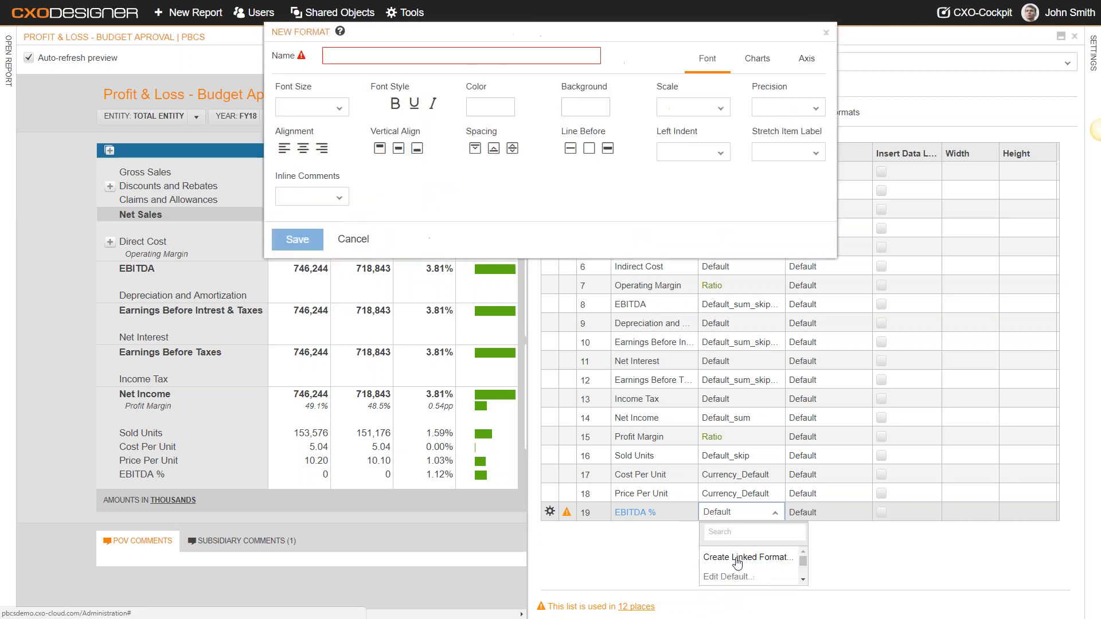
pyautogui.click(403, 58)
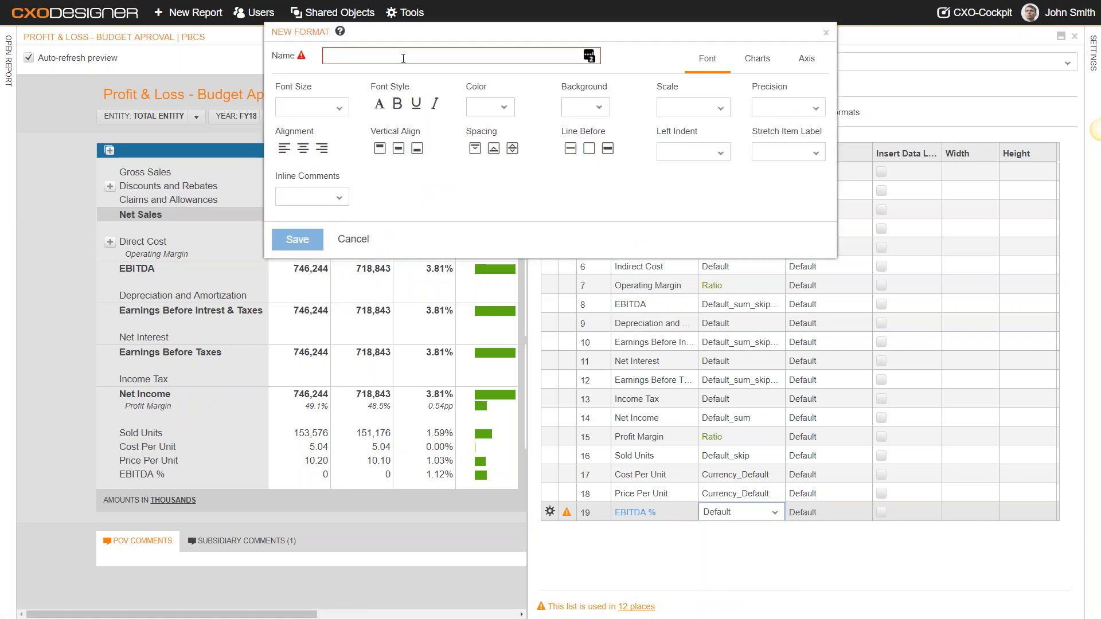
pyautogui.write('Perc')
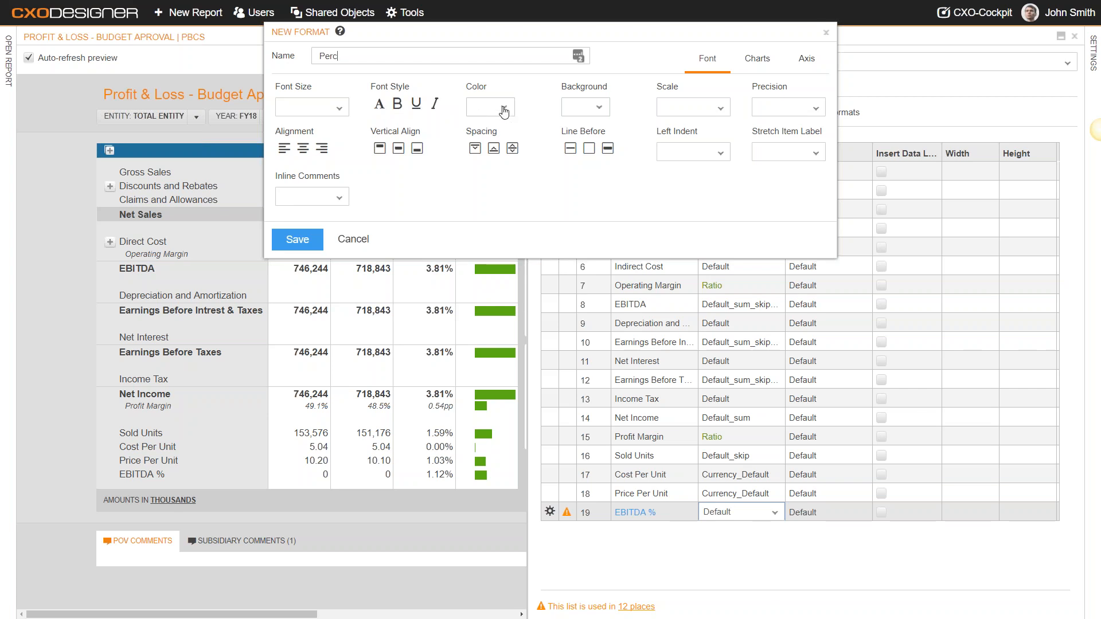
# Give the Perc format a percentage scale, precision 1 and left indent 2, and save it.
pyautogui.click(680, 110)
pyautogui.click(685, 229)
pyautogui.click(788, 107)
pyautogui.click(759, 189)
pyautogui.click(714, 156)
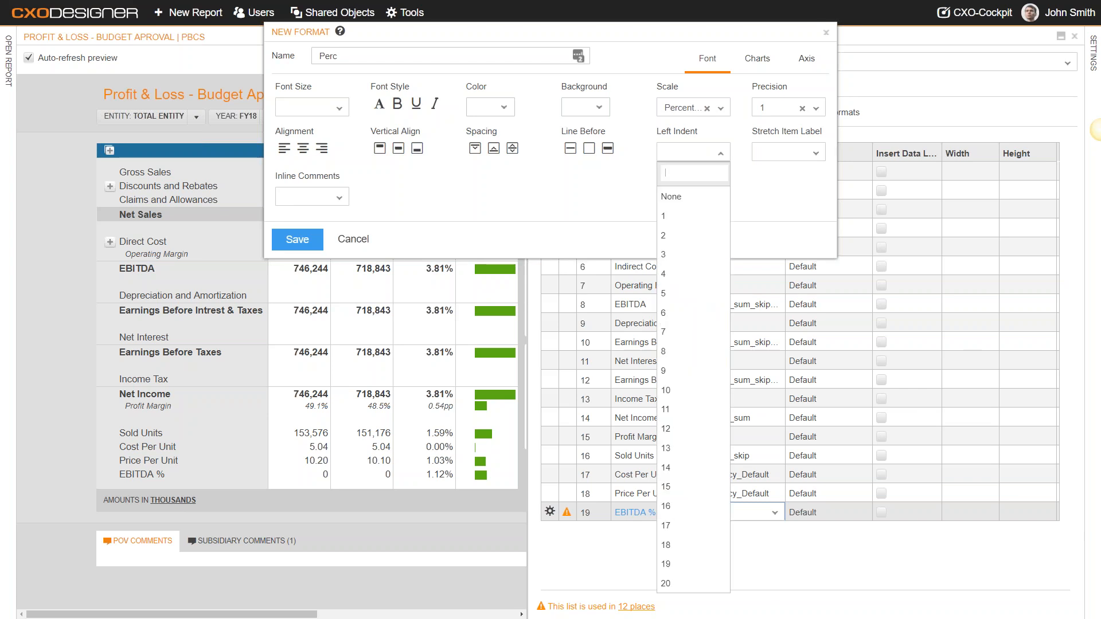
pyautogui.click(669, 240)
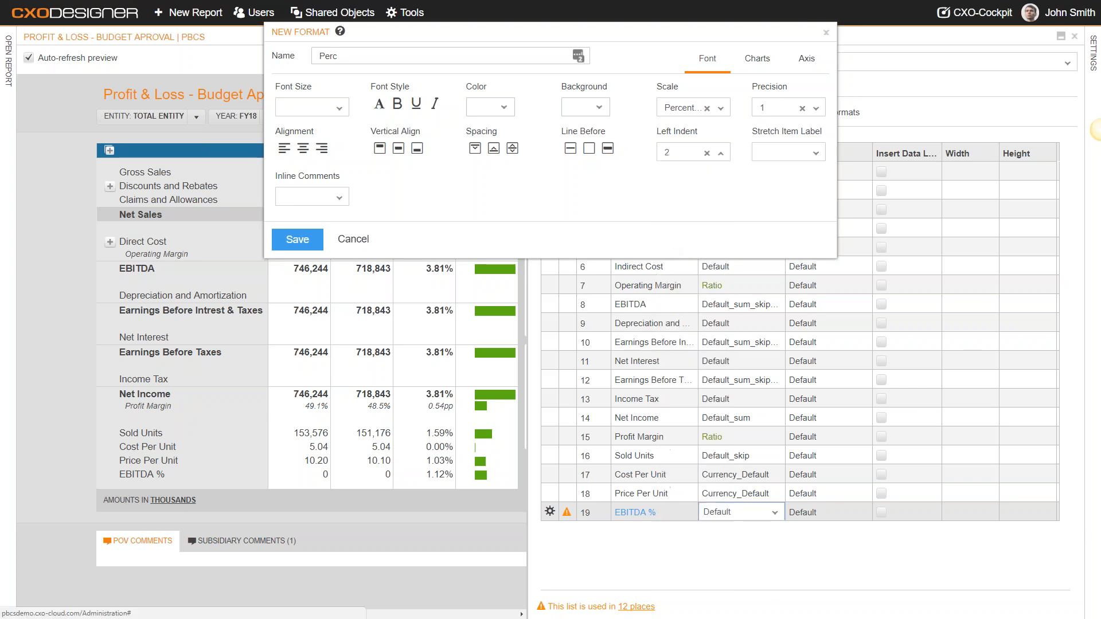
pyautogui.click(294, 247)
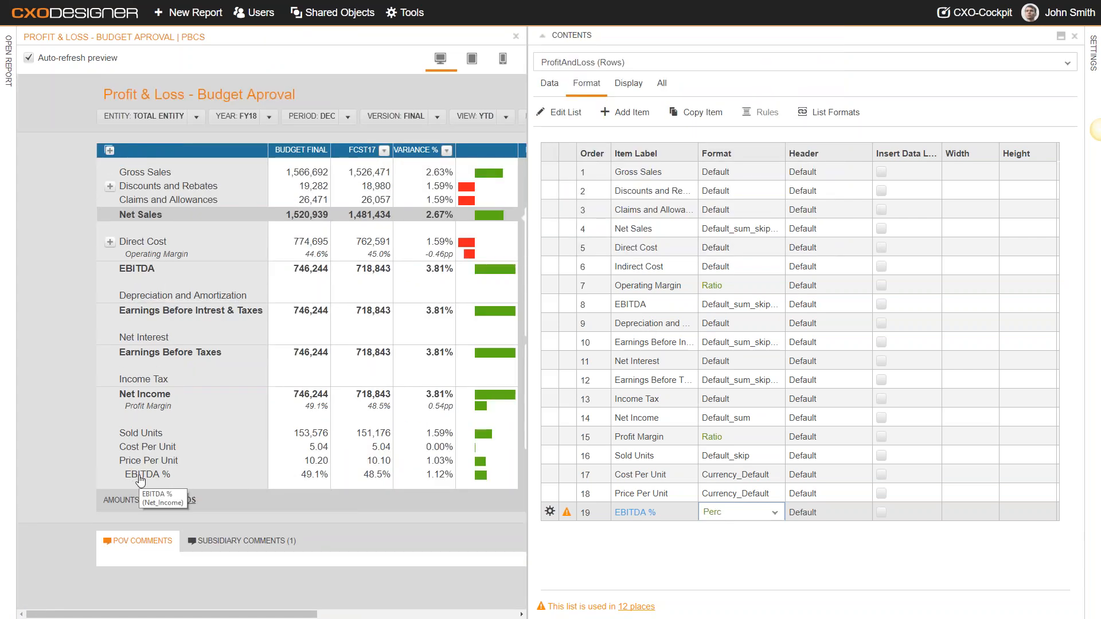
# Move the EBITDA % row directly below EBITDA in the list and set the EBITDA row's format to Default_sum.
pyautogui.moveTo(590, 513); pyautogui.dragTo(596, 319)
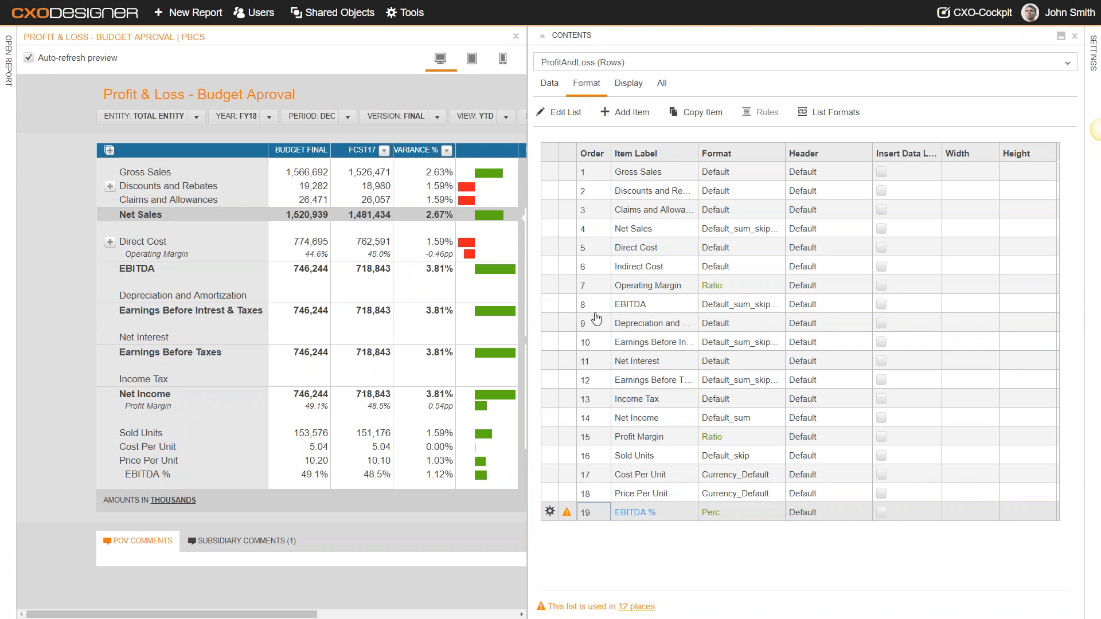
pyautogui.moveTo(590, 519); pyautogui.dragTo(602, 320)
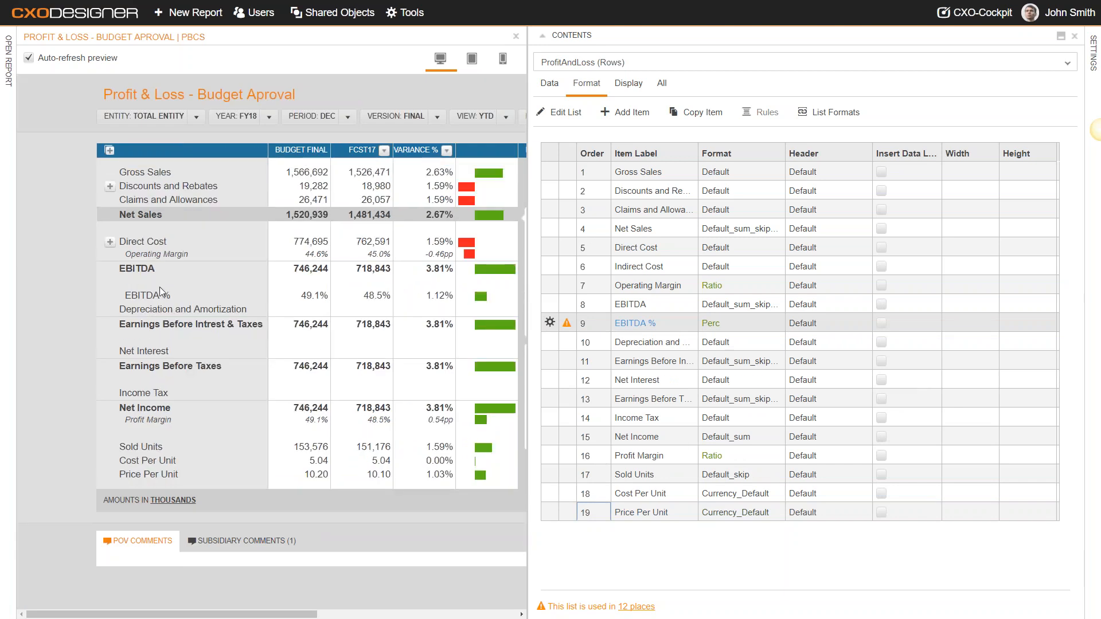
pyautogui.click(730, 302)
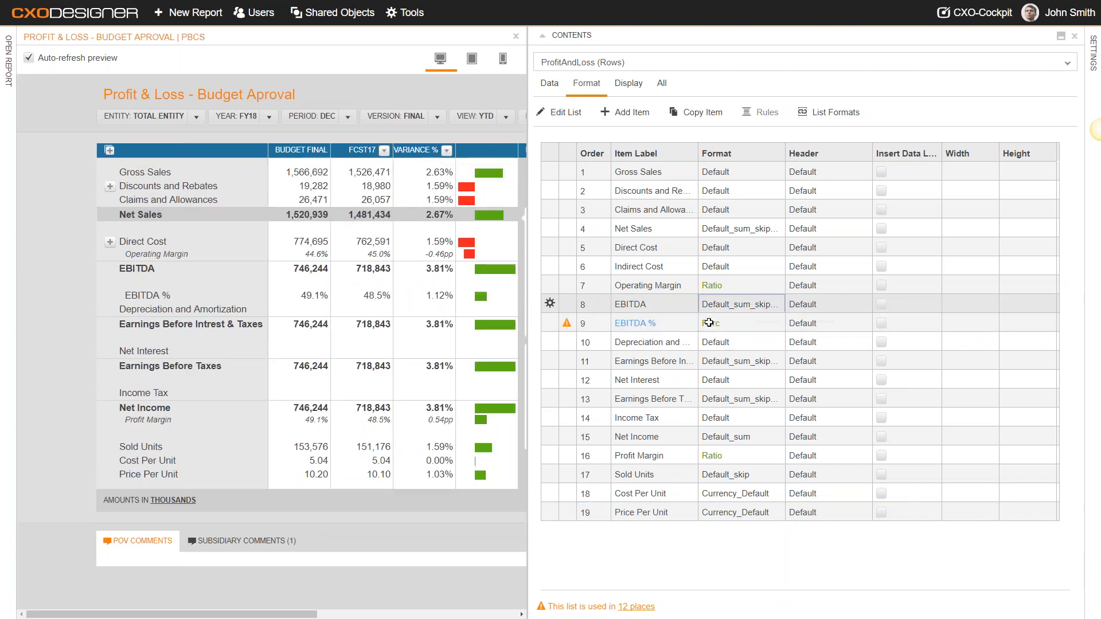
pyautogui.click(746, 306)
pyautogui.write('Defu')
pyautogui.press('BackSpace')
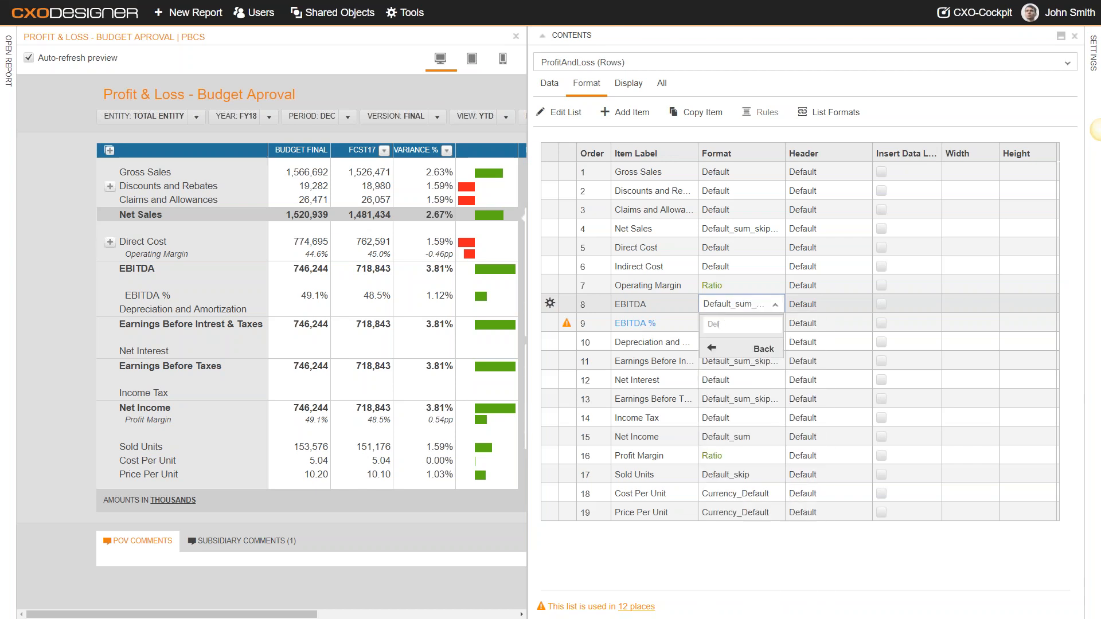
pyautogui.press('BackSpace')
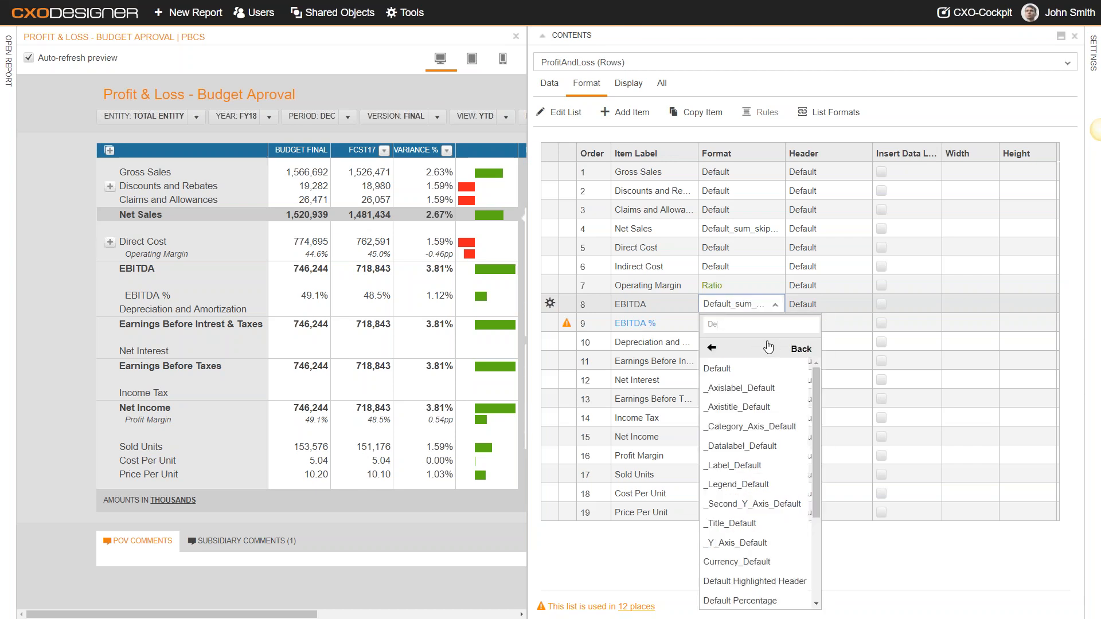
pyautogui.press('BackSpace')
pyautogui.press('BackSpace')
pyautogui.write('sum')
pyautogui.click(738, 370)
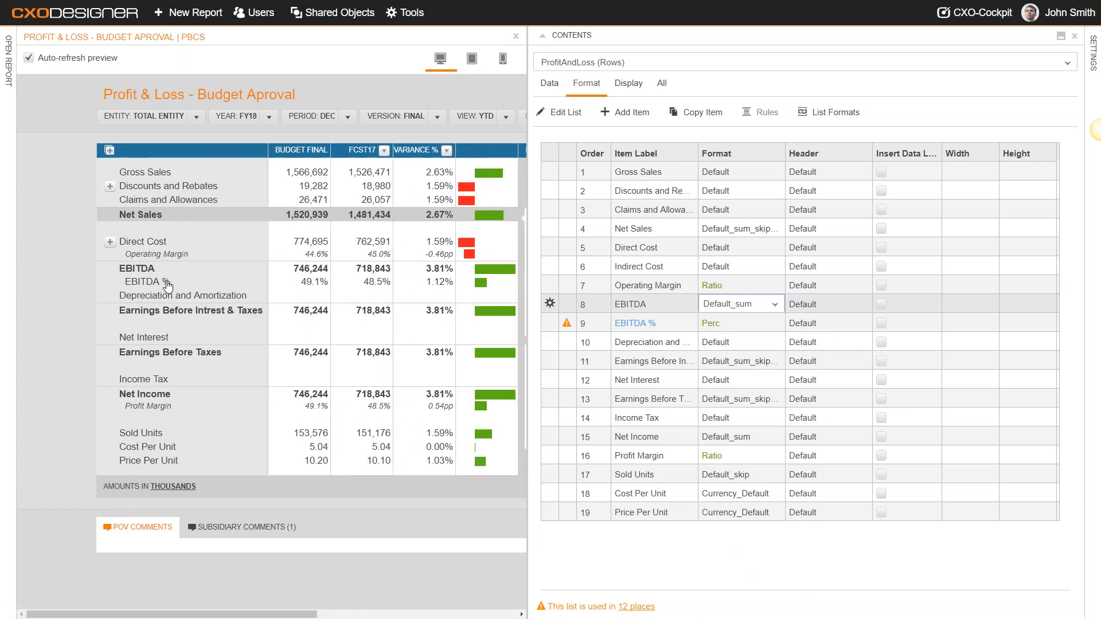
# Select the EBITDA % row in the report preview and close the contents to view its periodic chart in full.
pyautogui.moveTo(151, 284)
pyautogui.click(150, 284)
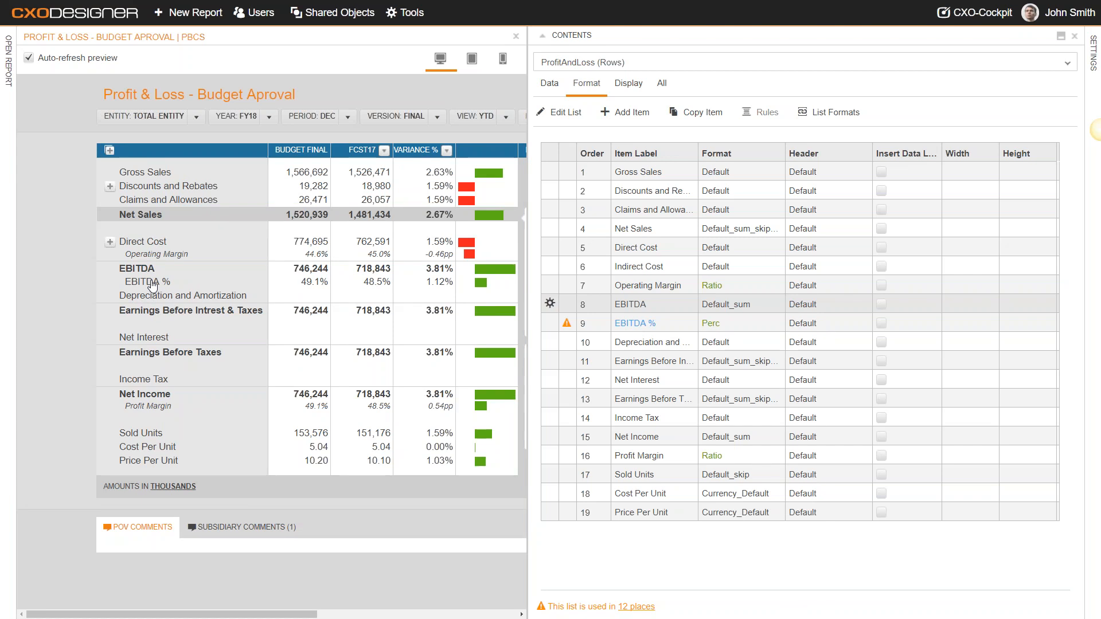
pyautogui.click(1074, 36)
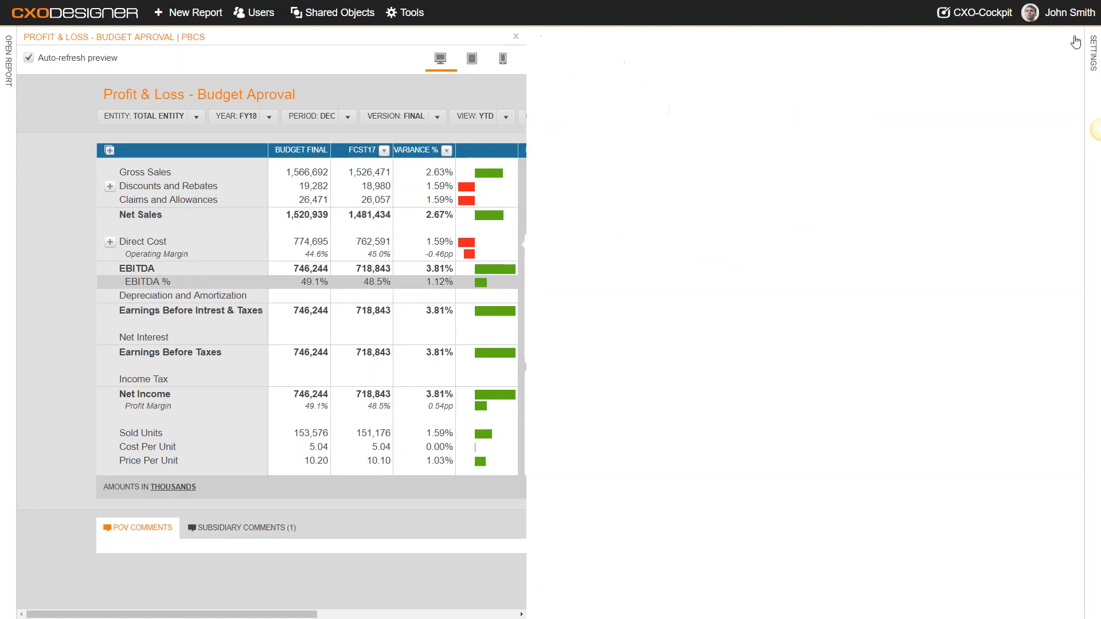
pyautogui.moveTo(645, 251); pyautogui.dragTo(638, 245)
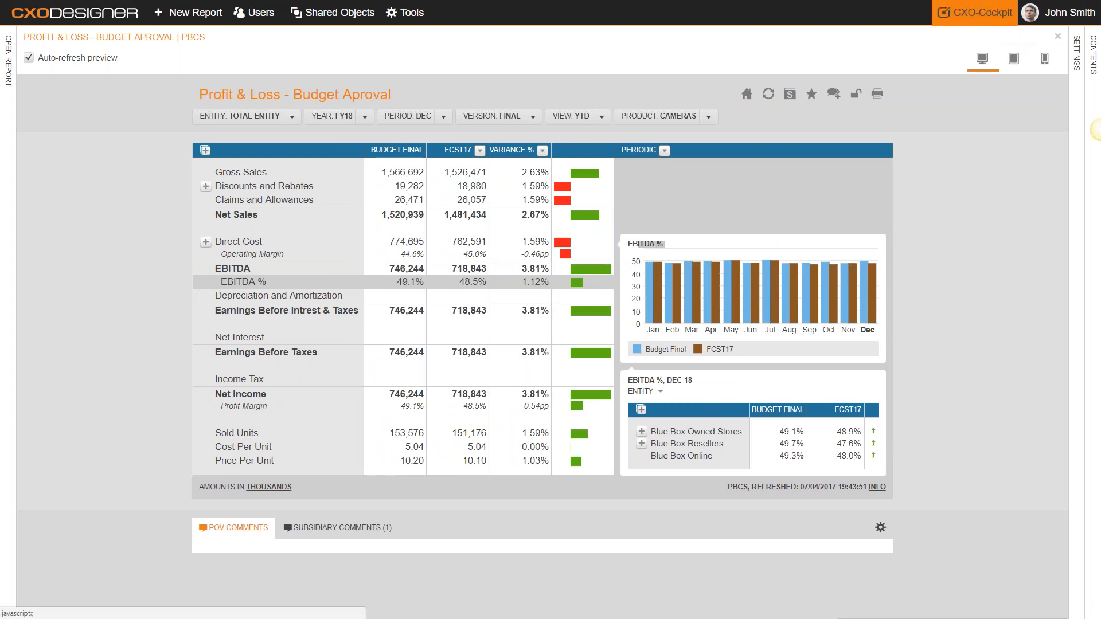
# Switch to CXO-Cockpit and select the EBITDA % row of the Profit & Loss report to view its periodic chart.
pyautogui.click(975, 13)
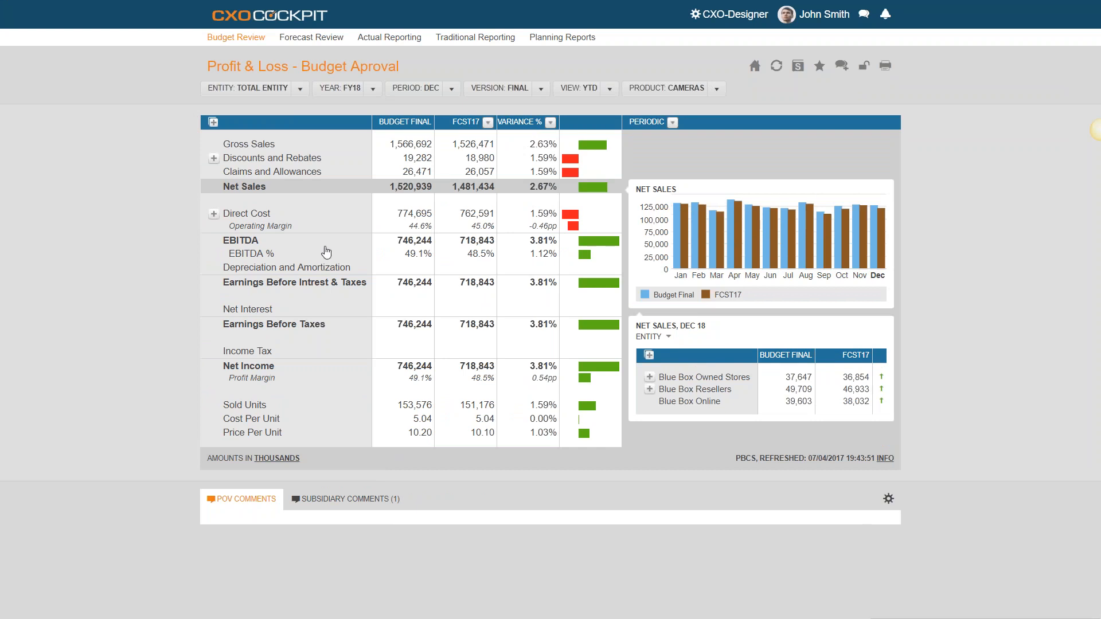
pyautogui.click(275, 254)
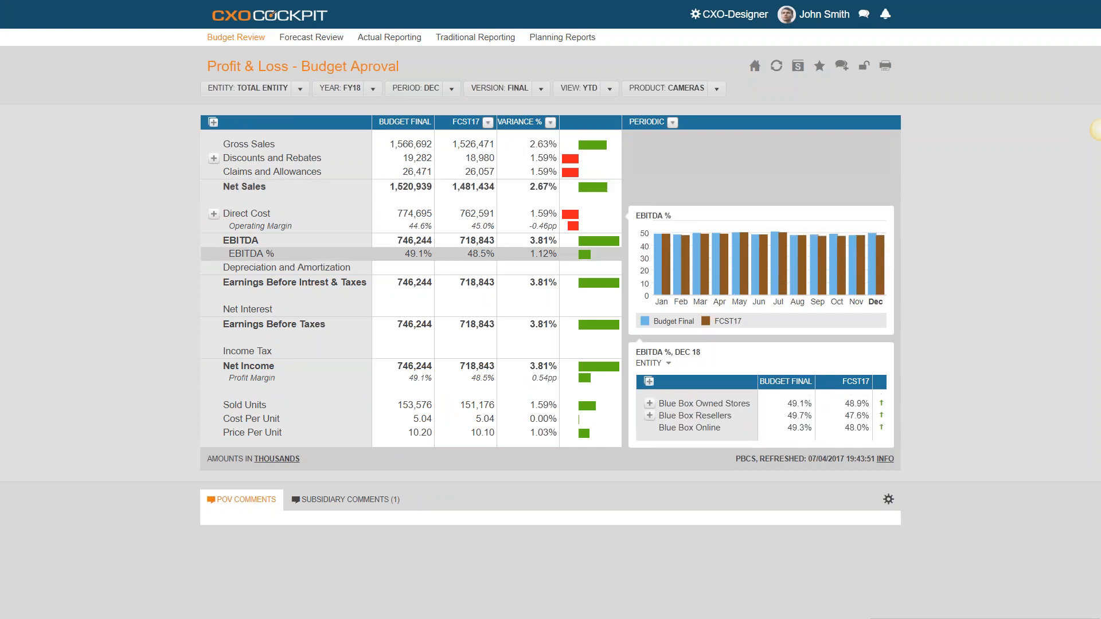
pyautogui.moveTo(608, 252)
# Switch to the PowerPoint slide show and advance past the summary to the contact details slide.
pyautogui.hotkey('alt', 'Tab')
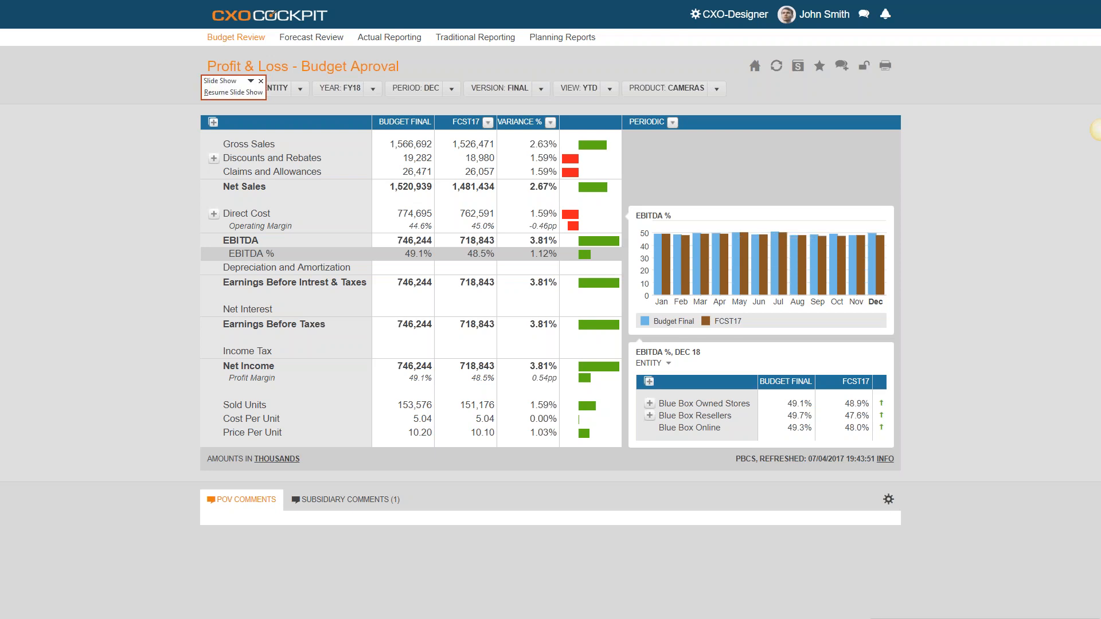
pyautogui.hotkey('alt', 'Tab')
pyautogui.hotkey('alt', 'Tab')
pyautogui.hotkey('alt', 'Tab')
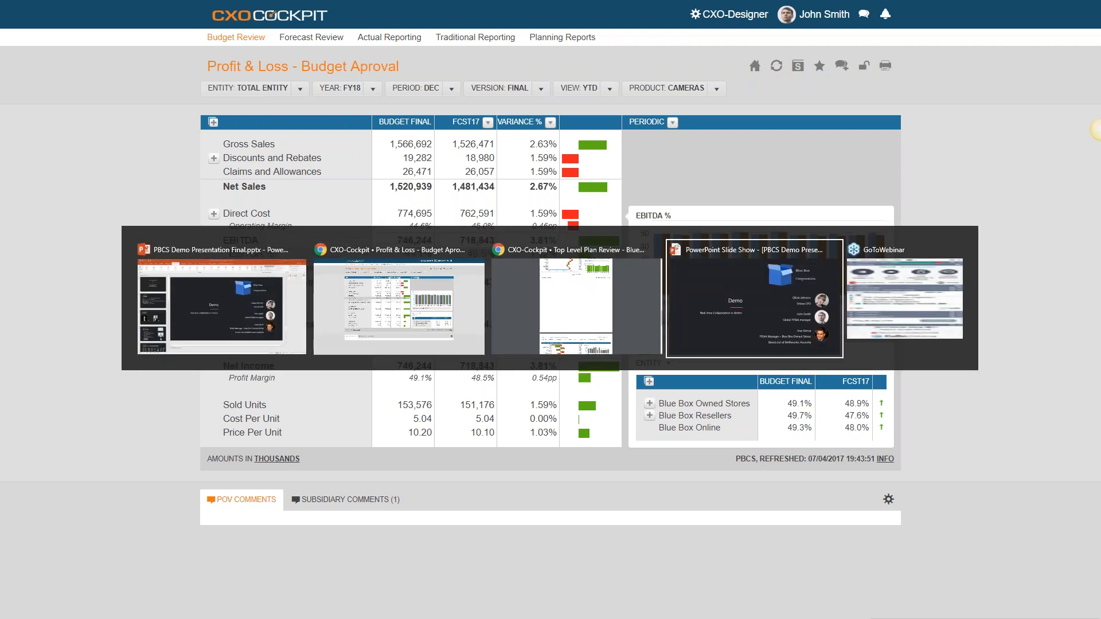
pyautogui.press('Right')
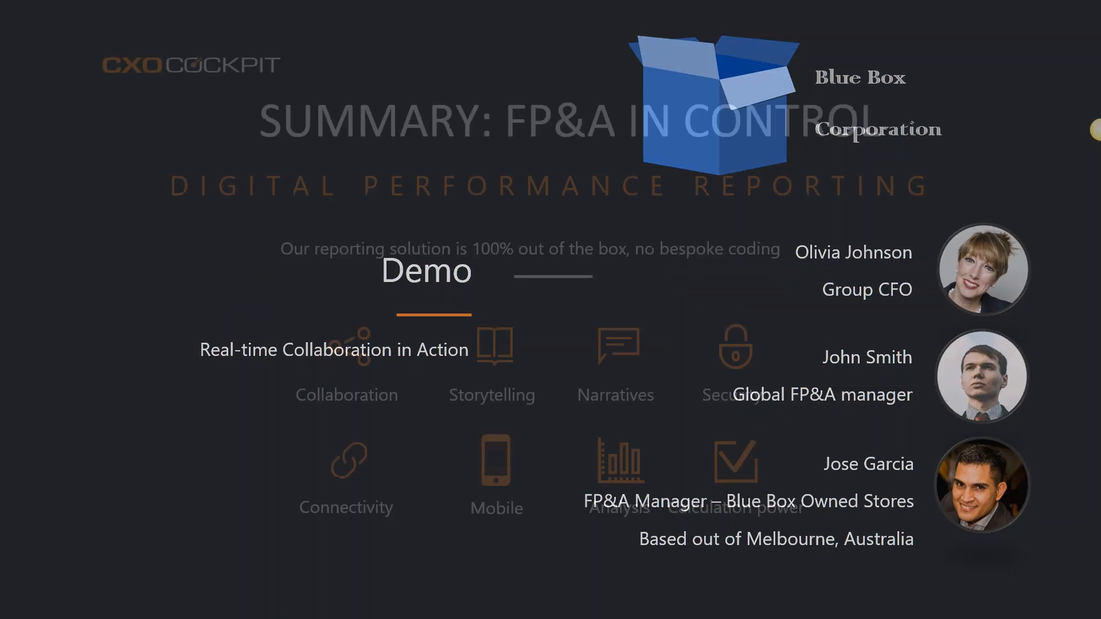
pyautogui.press('Right')
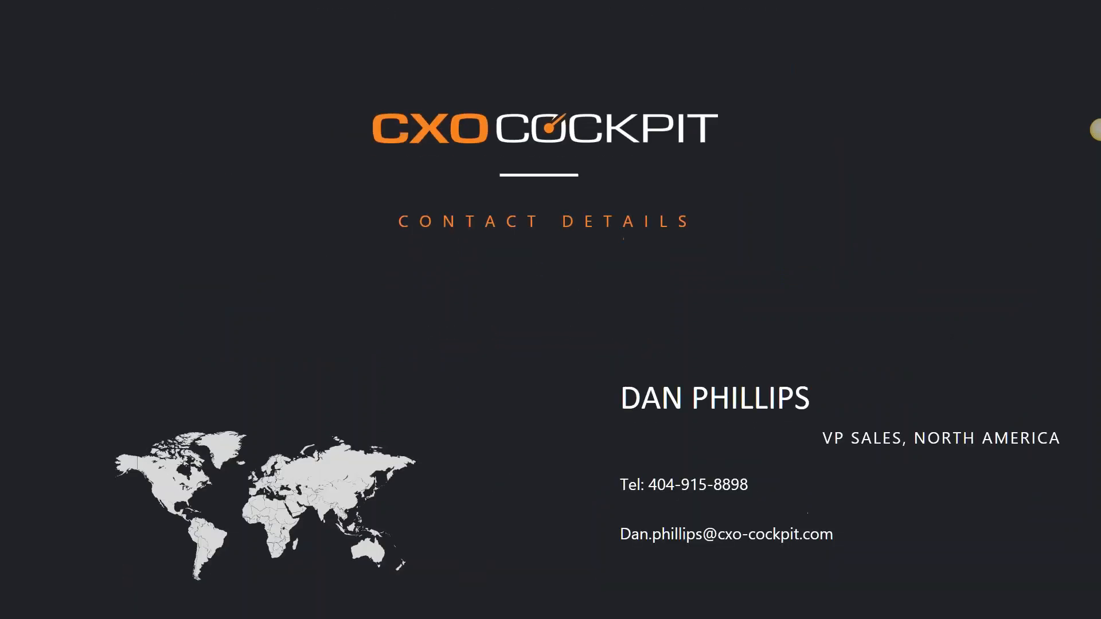